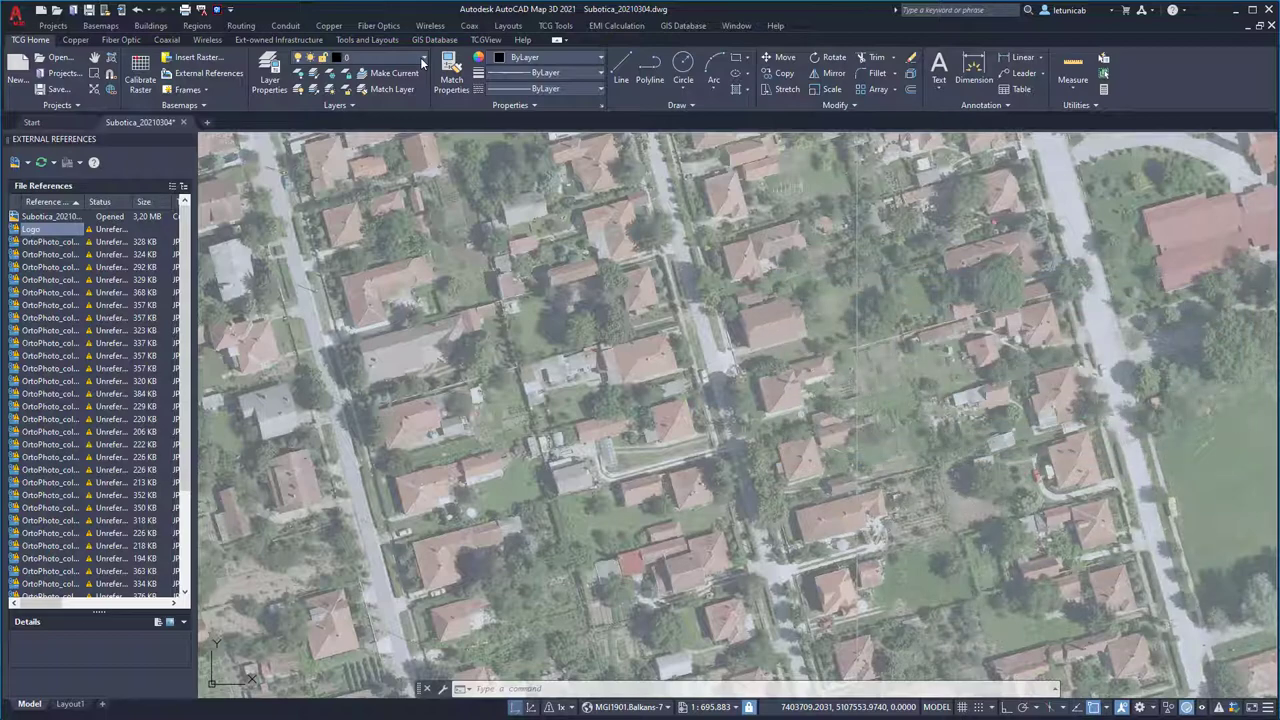
Step: Turn on the network layer with LAYON, then zoom out and pan to frame the entire town network
click(547, 309)
key(Escape)
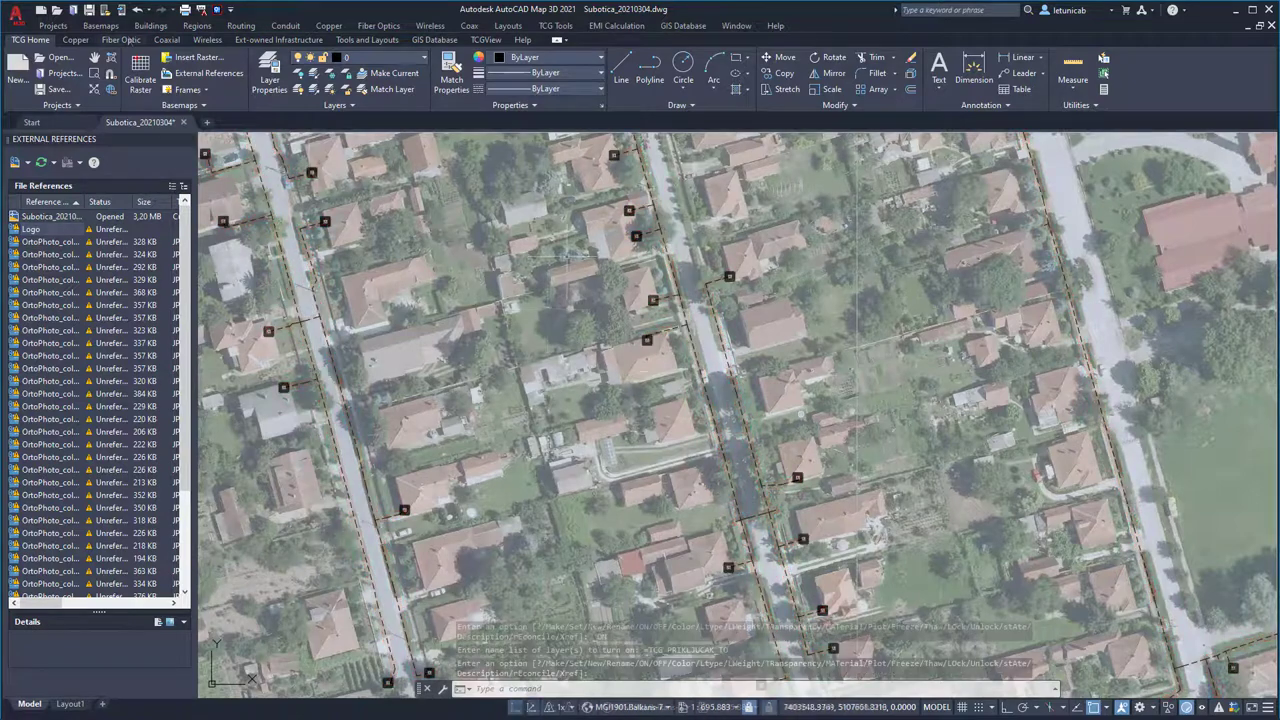
click(600, 378)
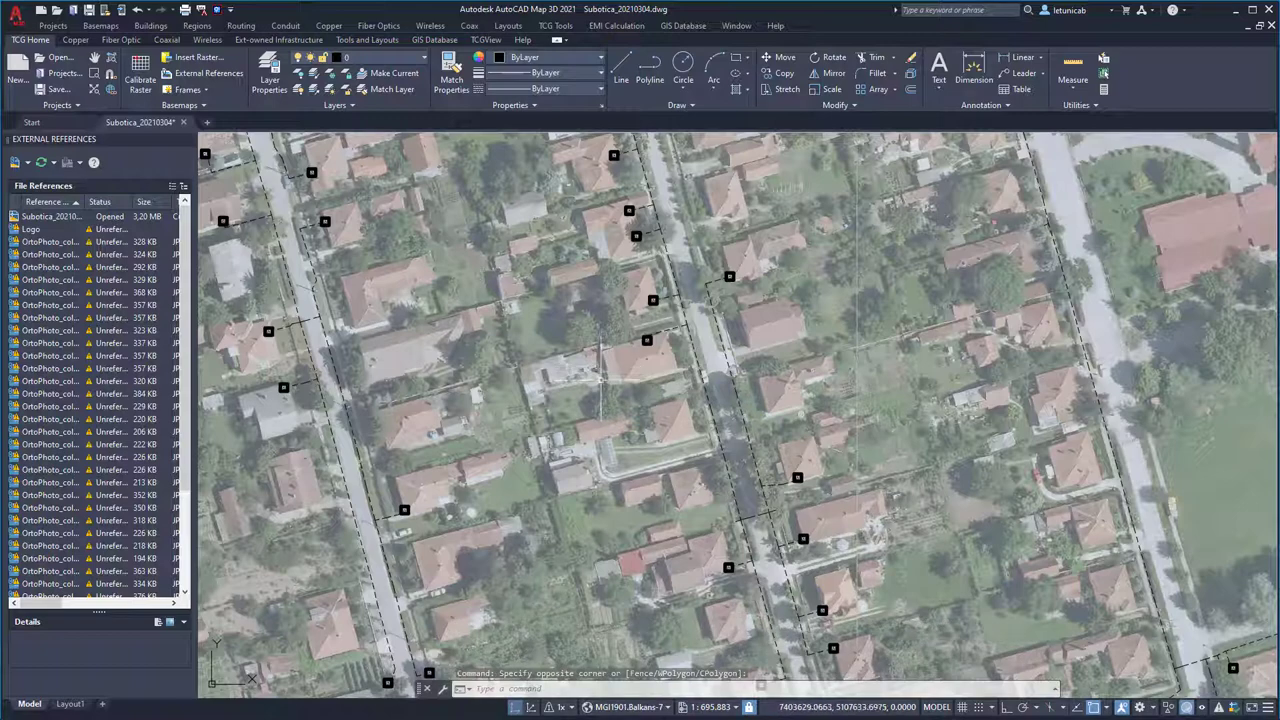
scroll(648, 352, down, 6)
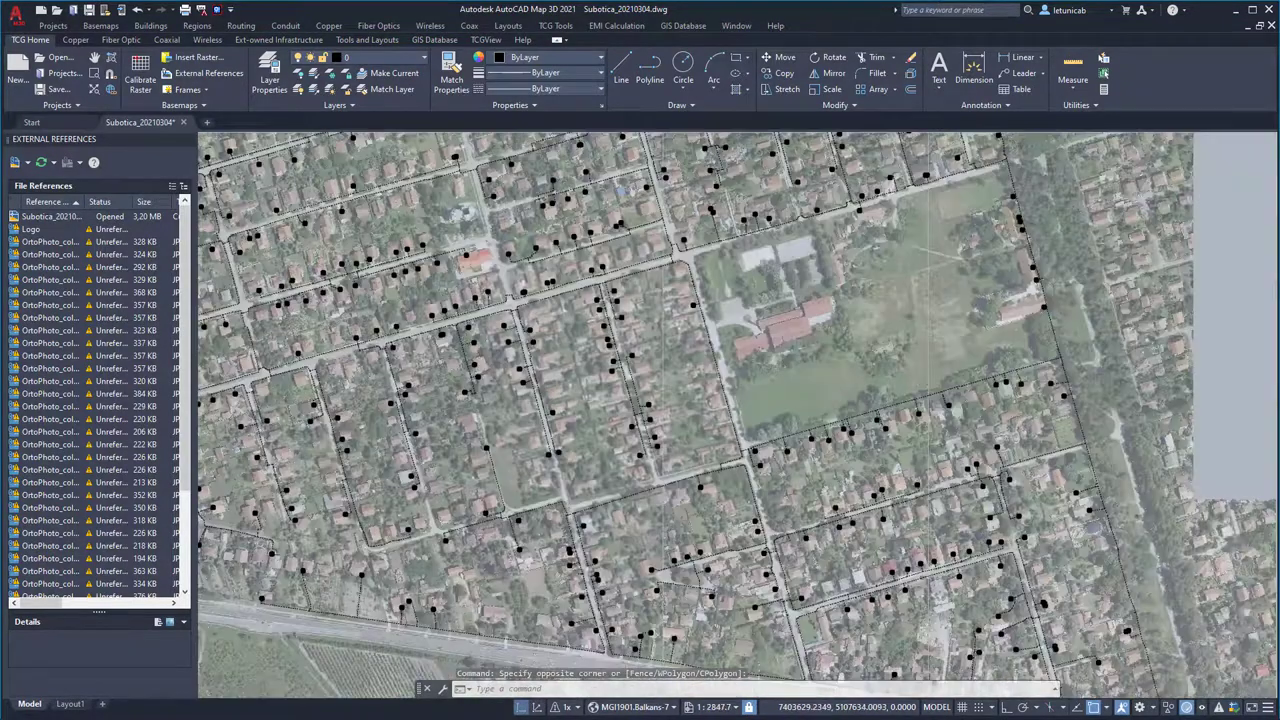
scroll(609, 374, down, 2)
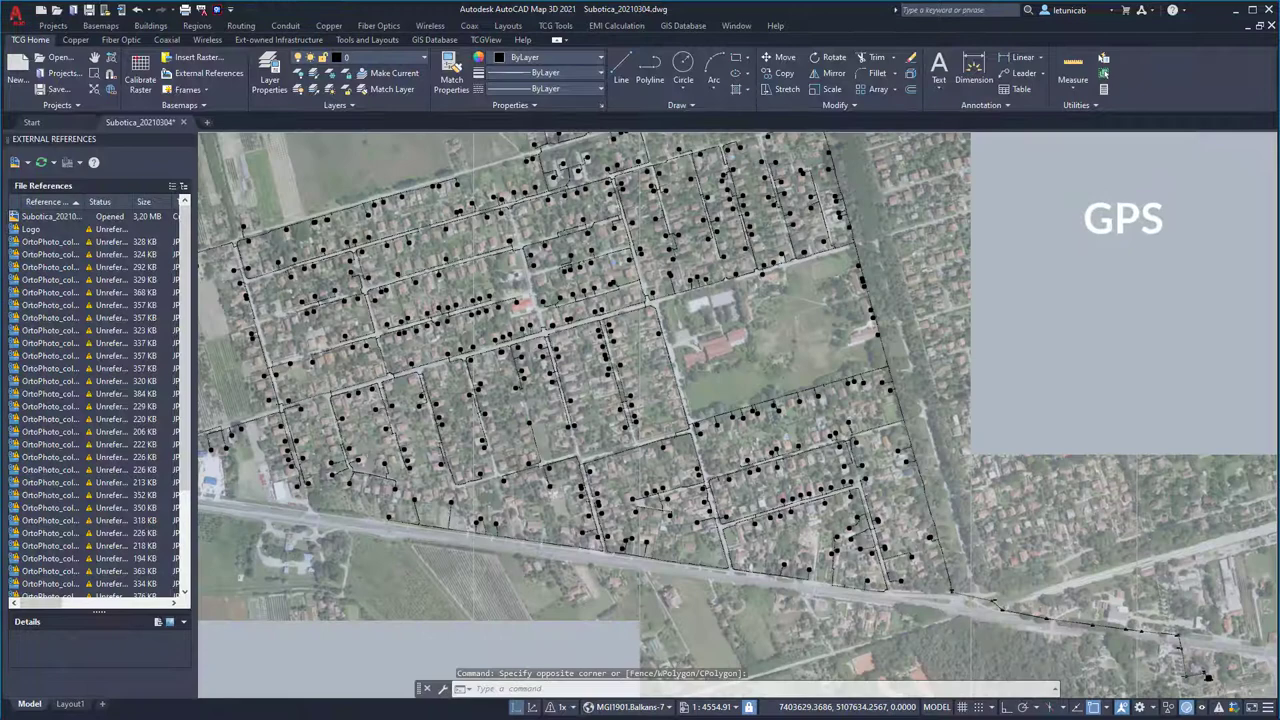
scroll(600, 375, down, 4)
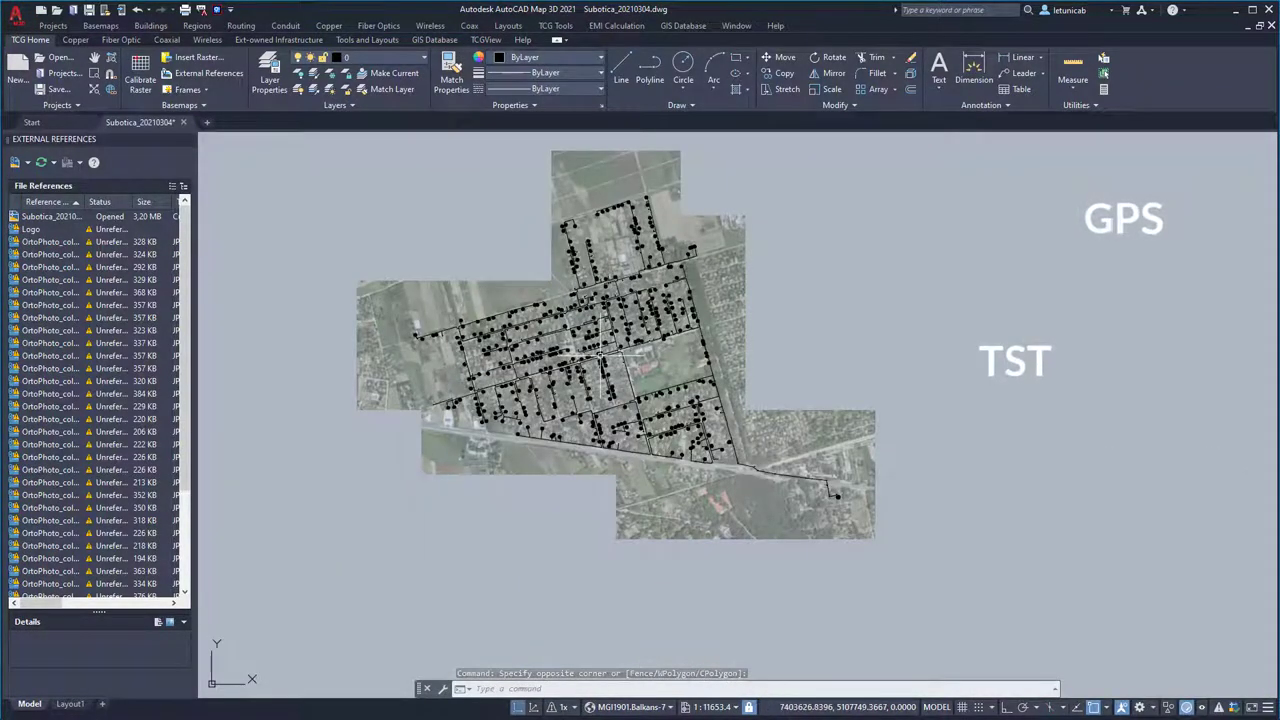
drag(600, 355, 637, 400)
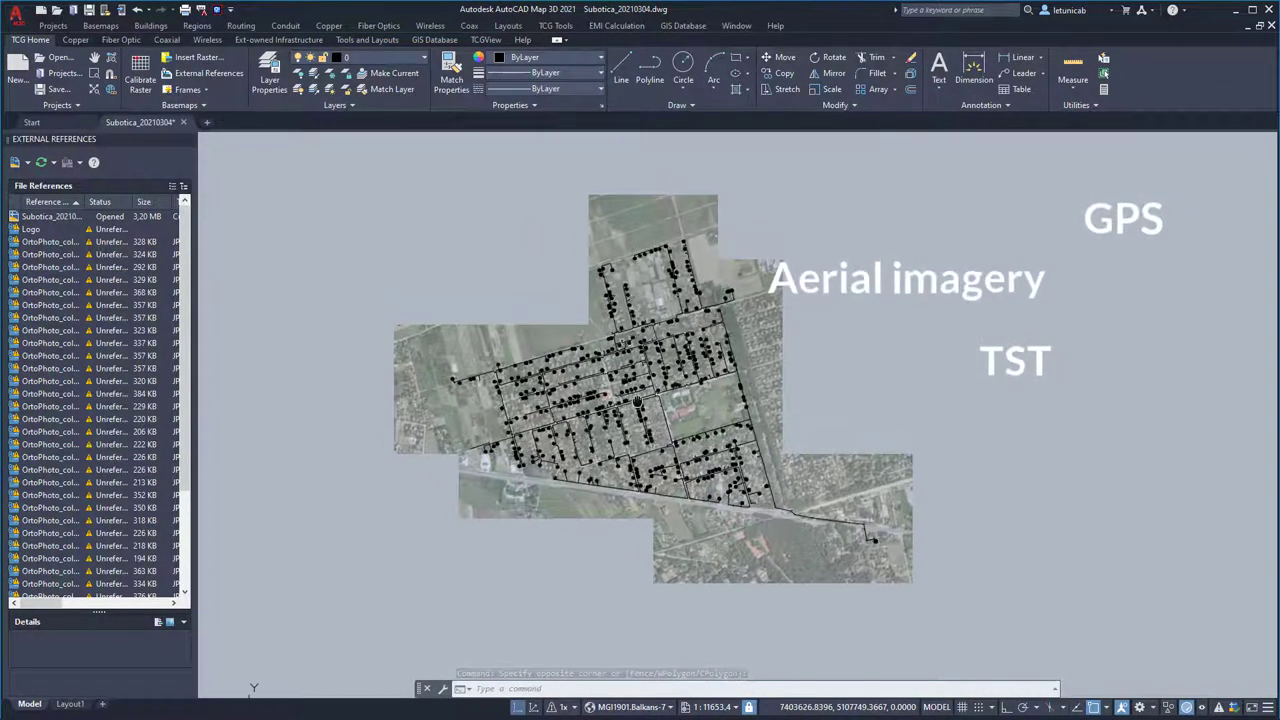
scroll(638, 398, up, 2)
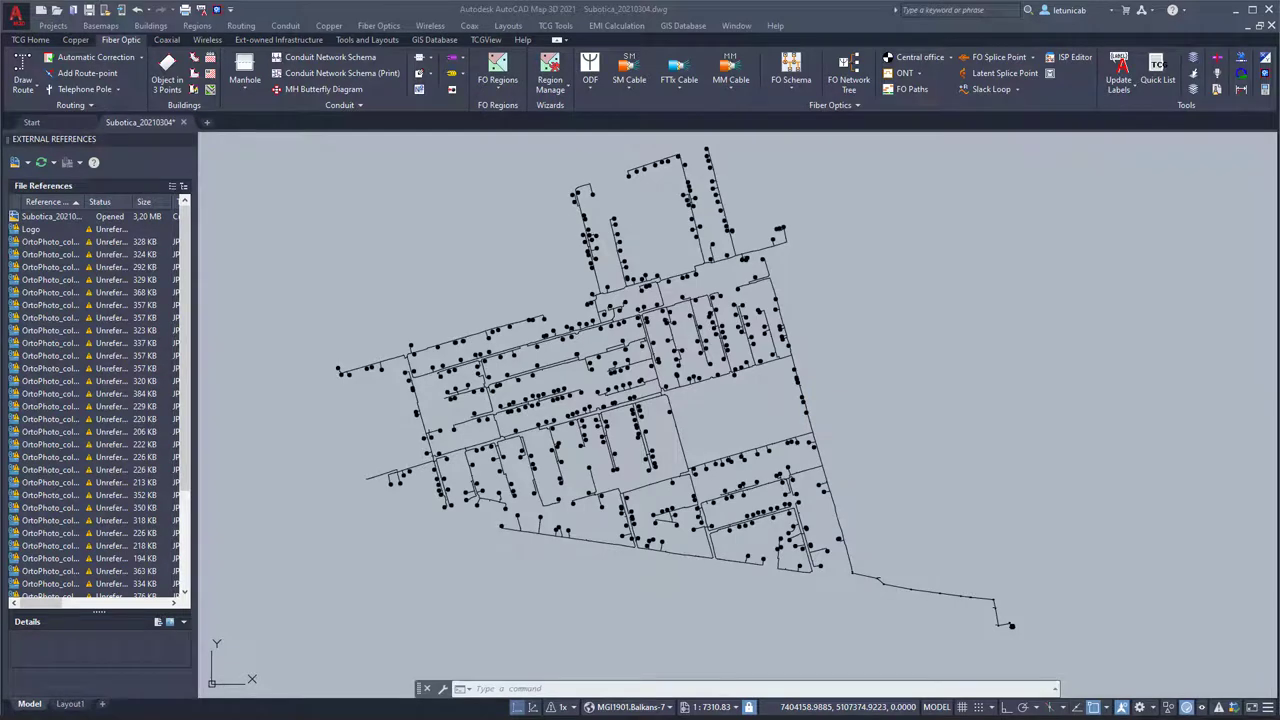
Step: Save the drawing, close External References, and launch the FTTH Wizard for clustering drop sites
key(ctrl+s)
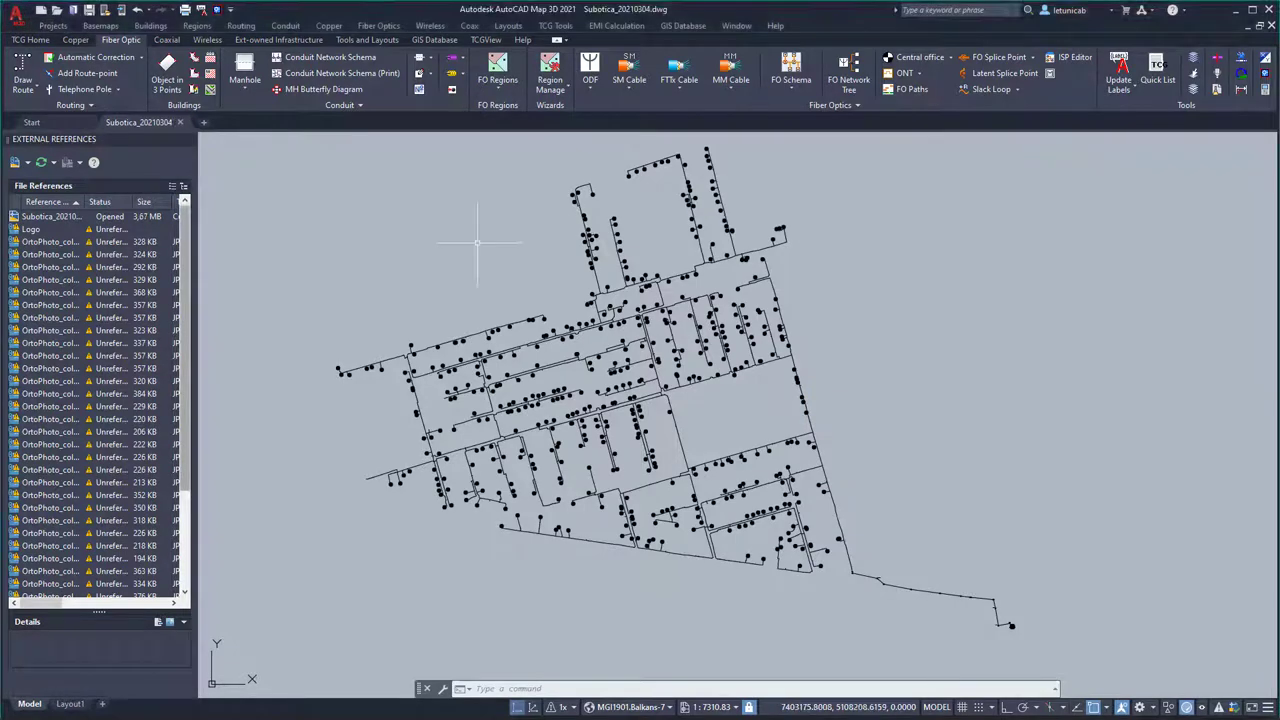
click(190, 141)
drag(351, 277, 475, 350)
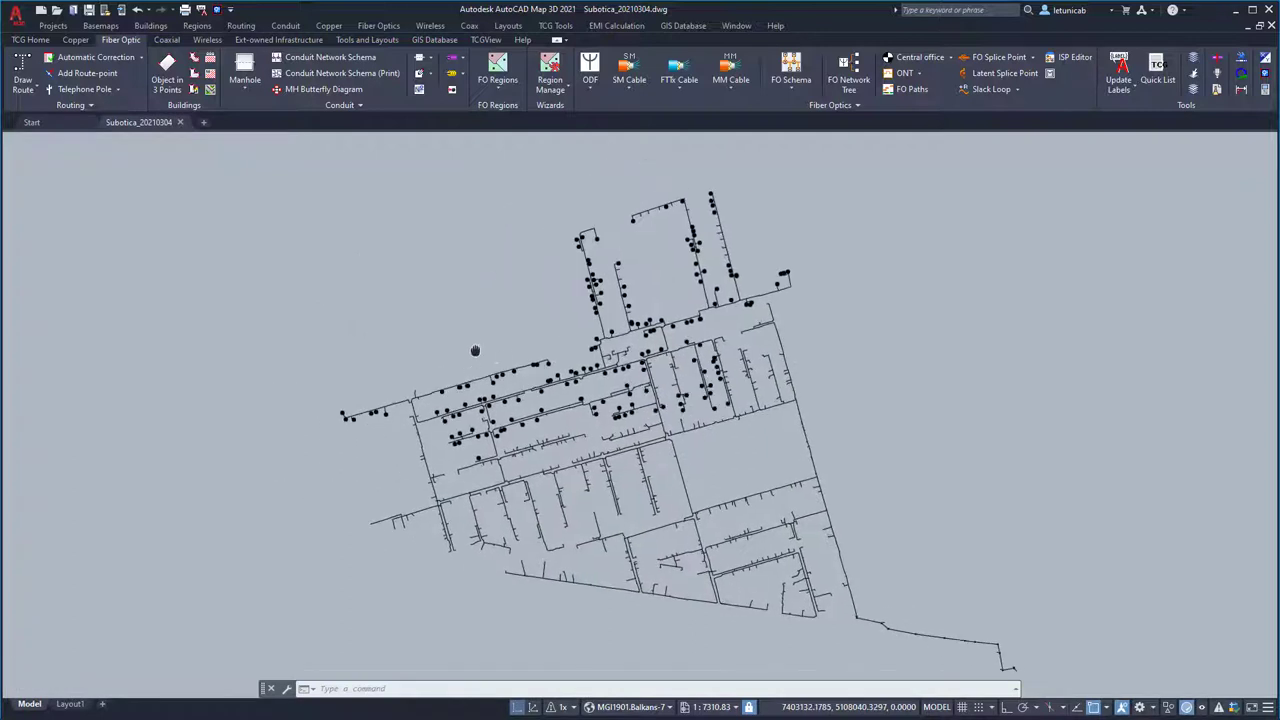
click(499, 66)
drag(225, 173, 318, 174)
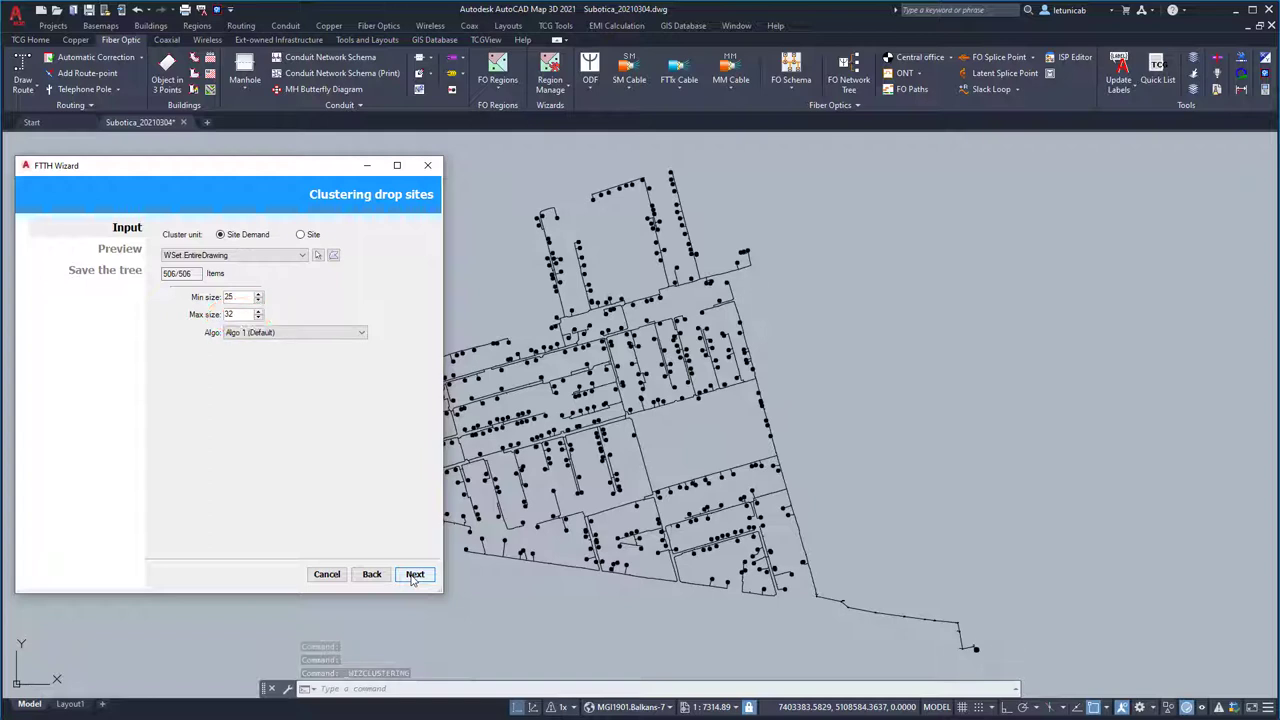
Step: Preview the proposed clusters and select four of the cluster areas on the map
click(414, 575)
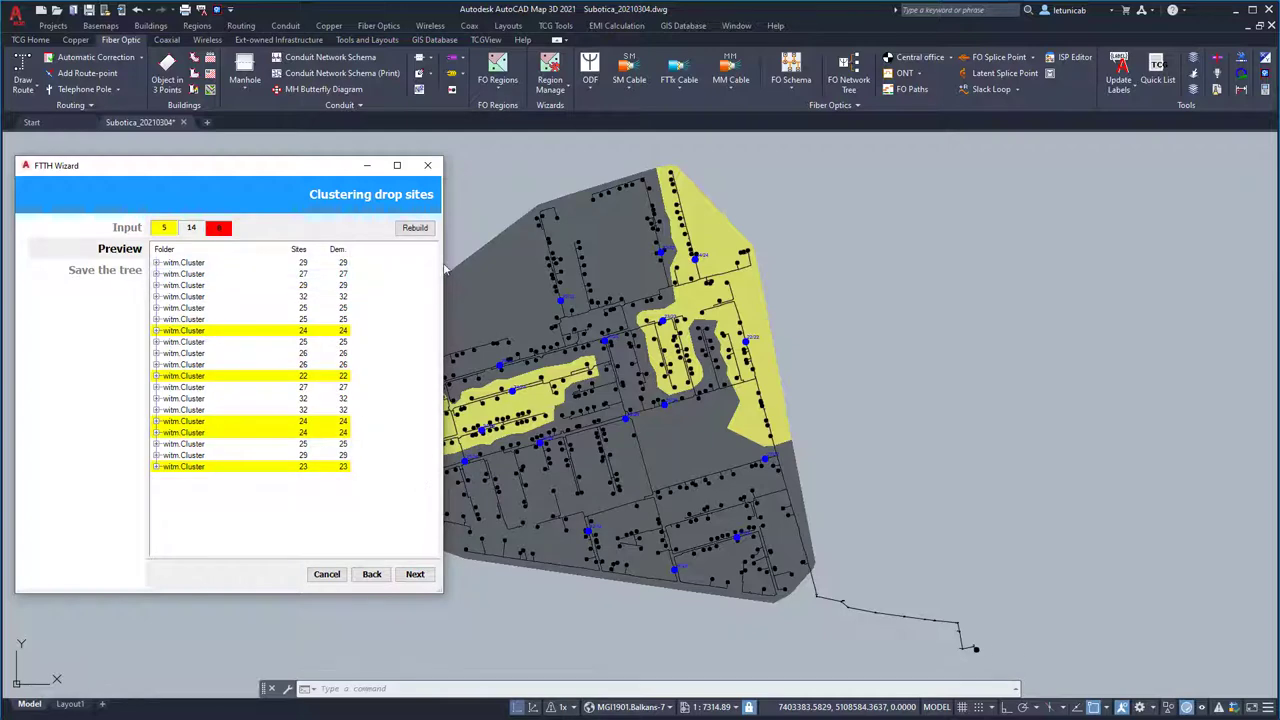
drag(432, 263, 356, 261)
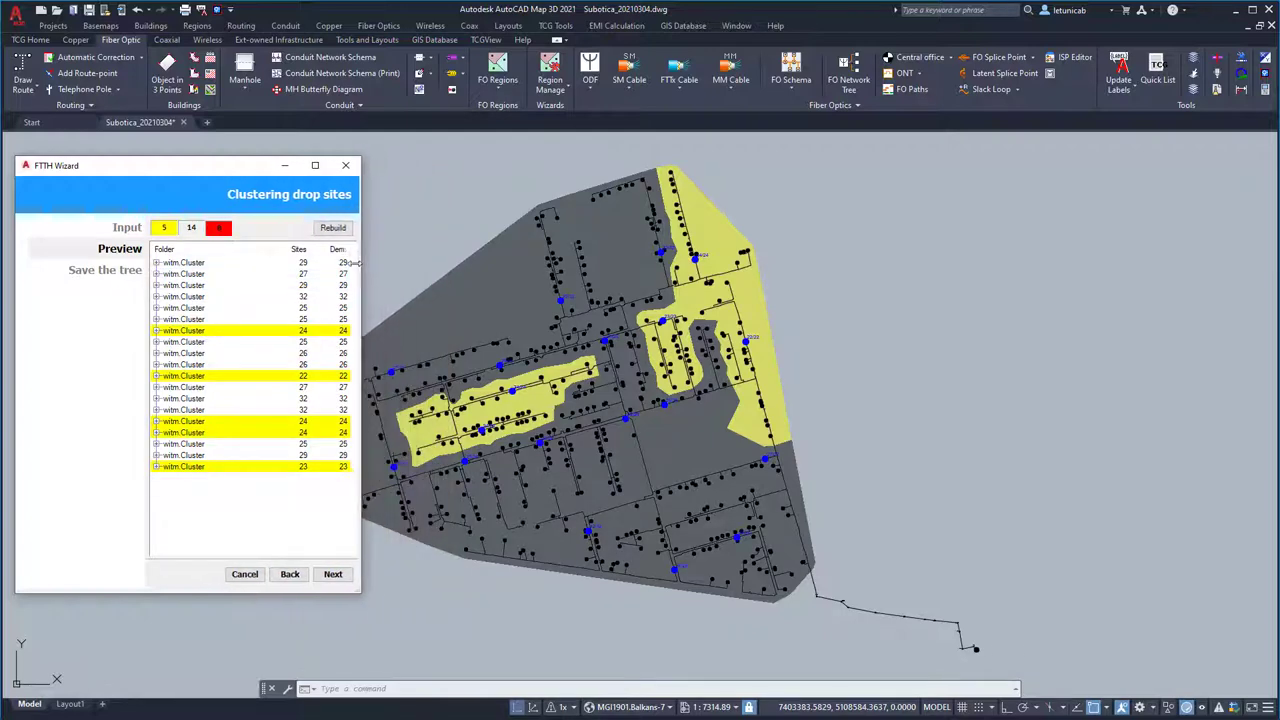
click(500, 271)
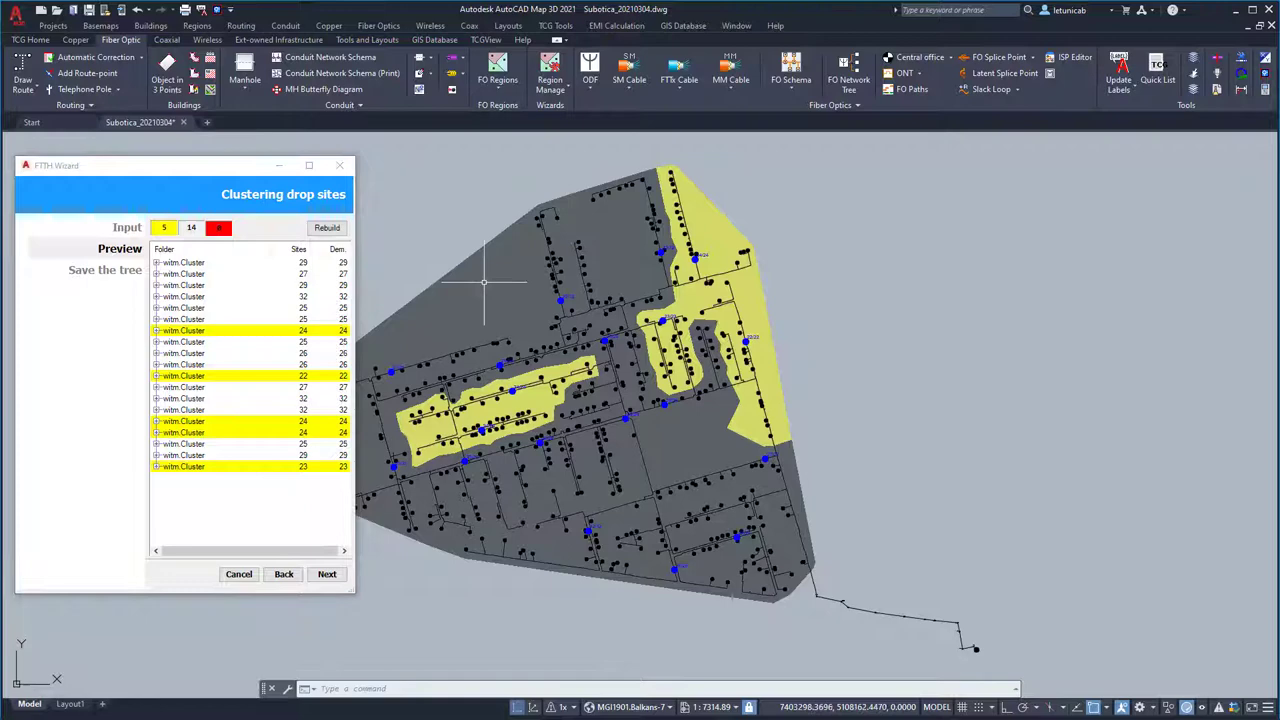
click(484, 283)
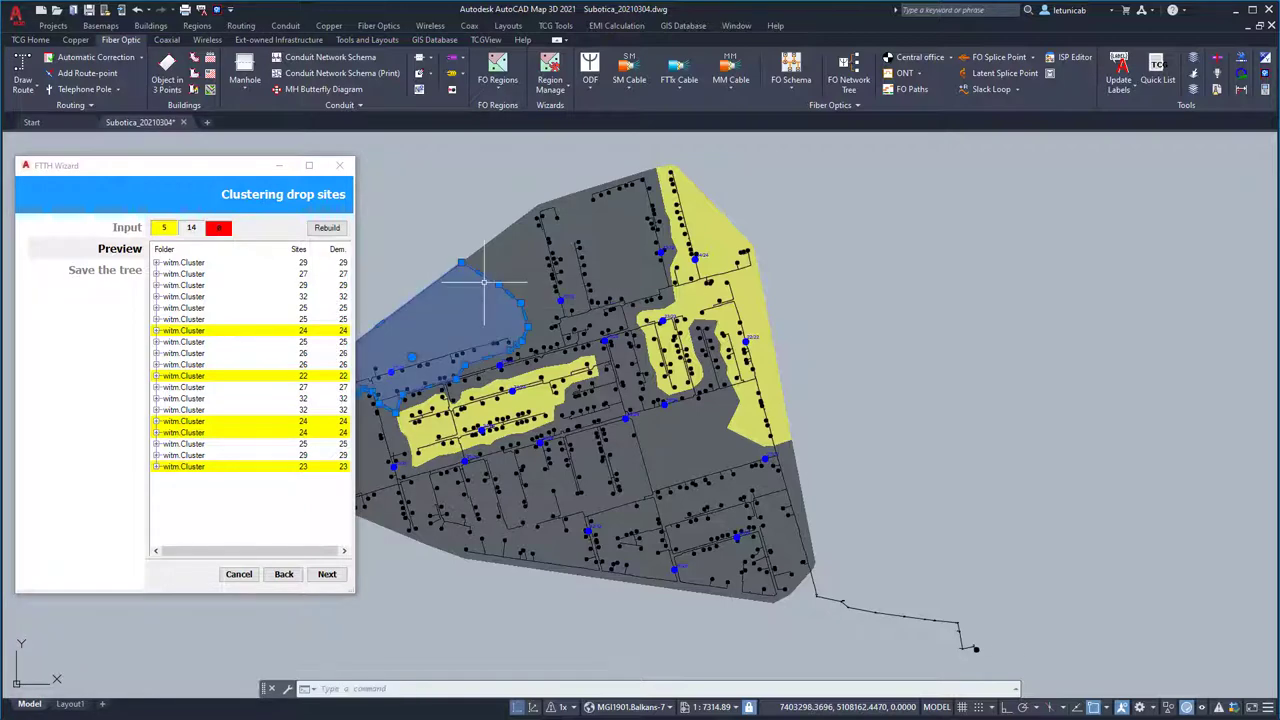
click(684, 455)
click(619, 250)
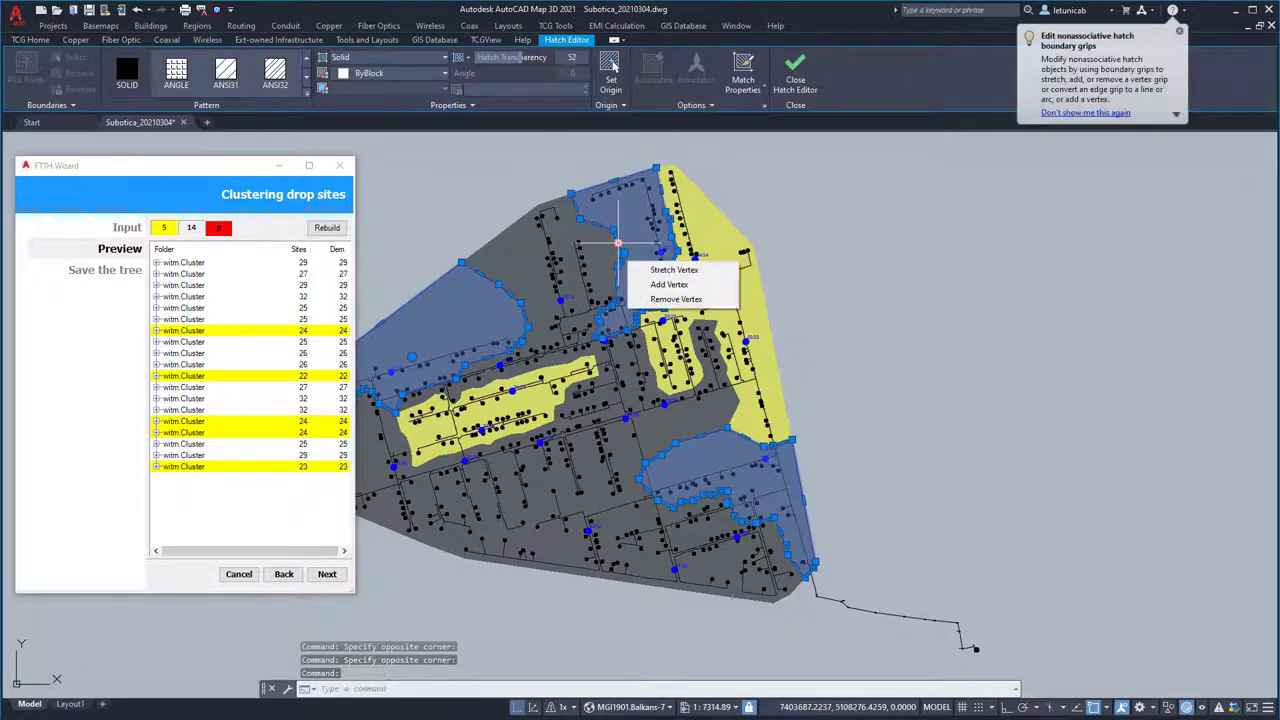
Step: Accept the clustering results with a supply centre for each cluster and finish the wizard
click(327, 575)
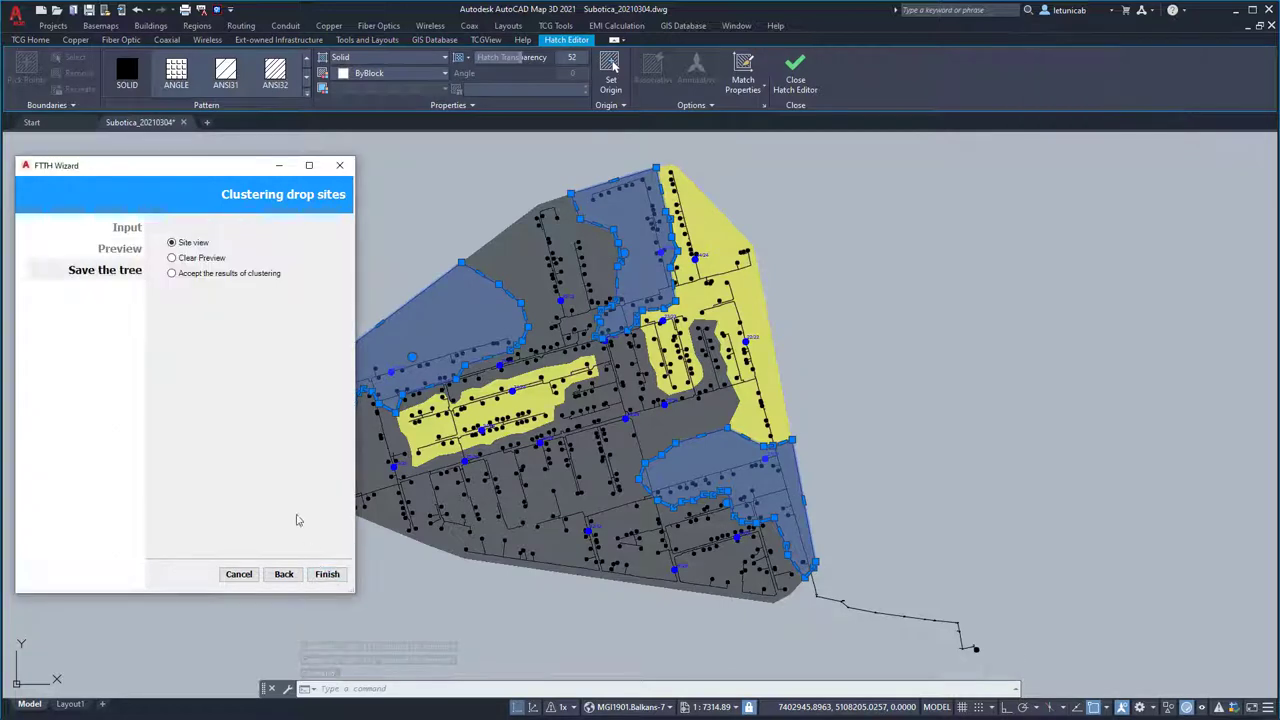
click(172, 274)
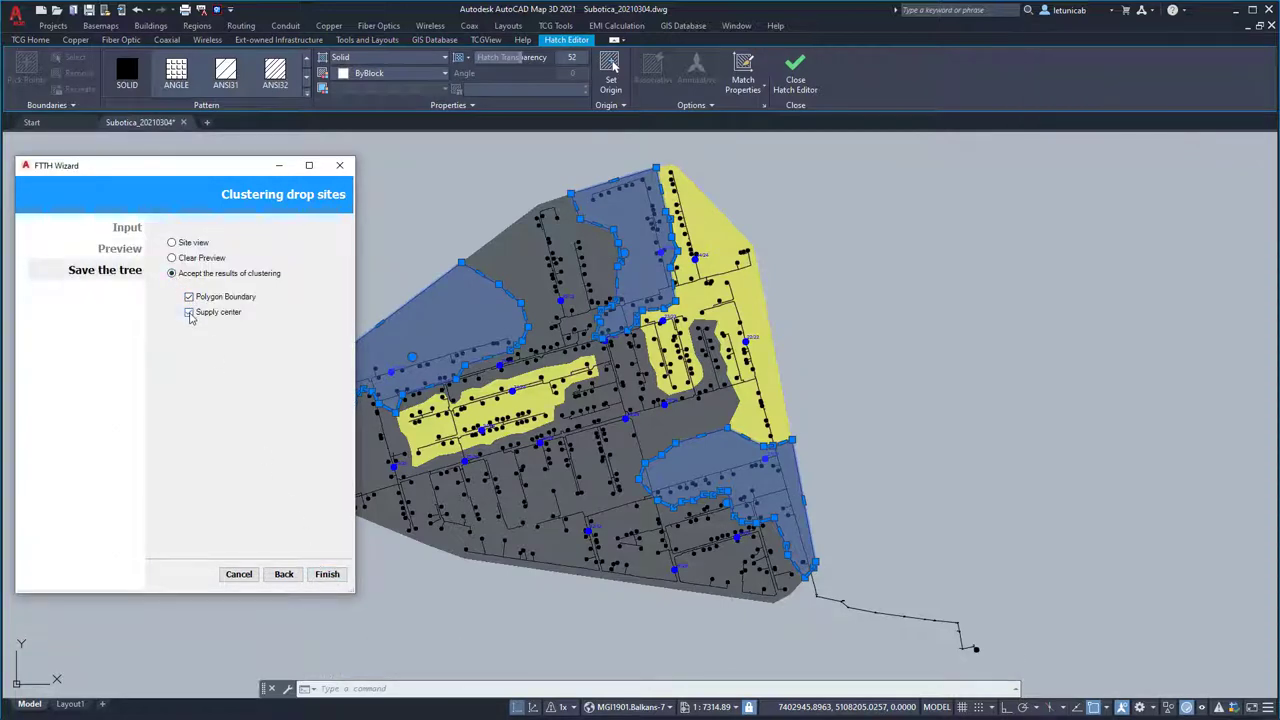
click(189, 313)
click(326, 575)
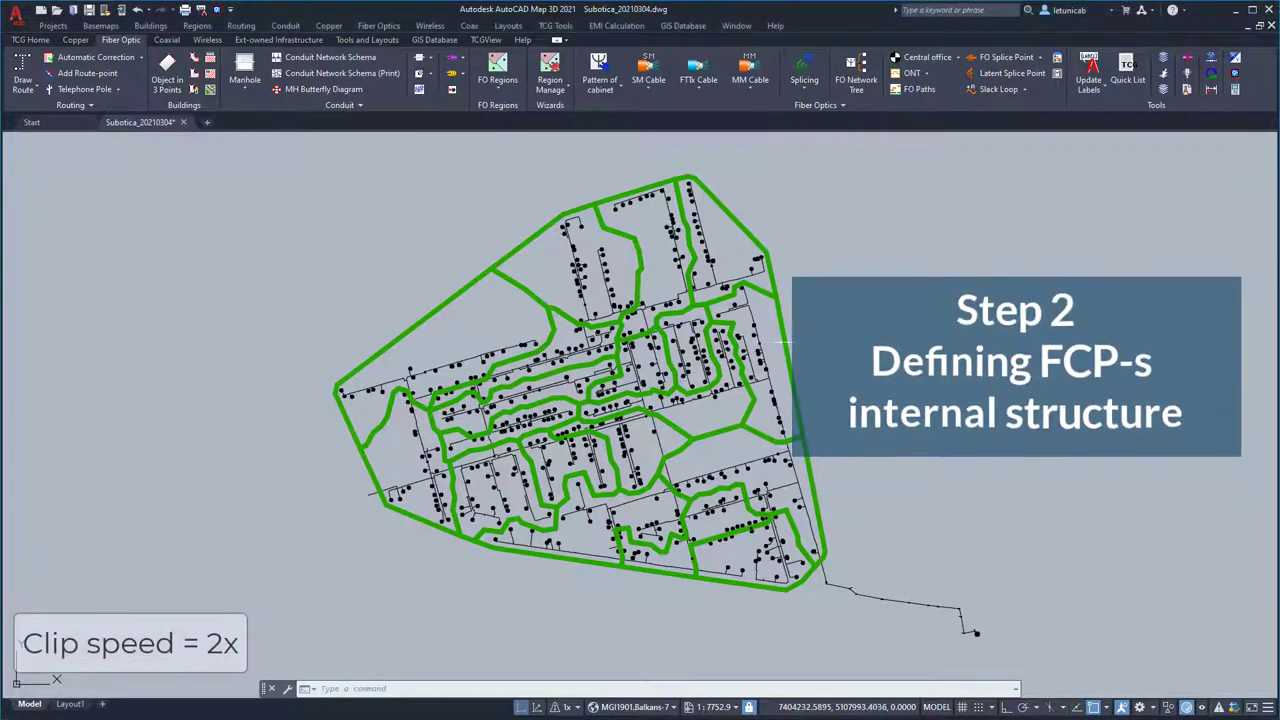
Step: Open the cabinet's splicing layout and delete Modul 1
scroll(638, 355, up, 4)
scroll(638, 355, up, 4)
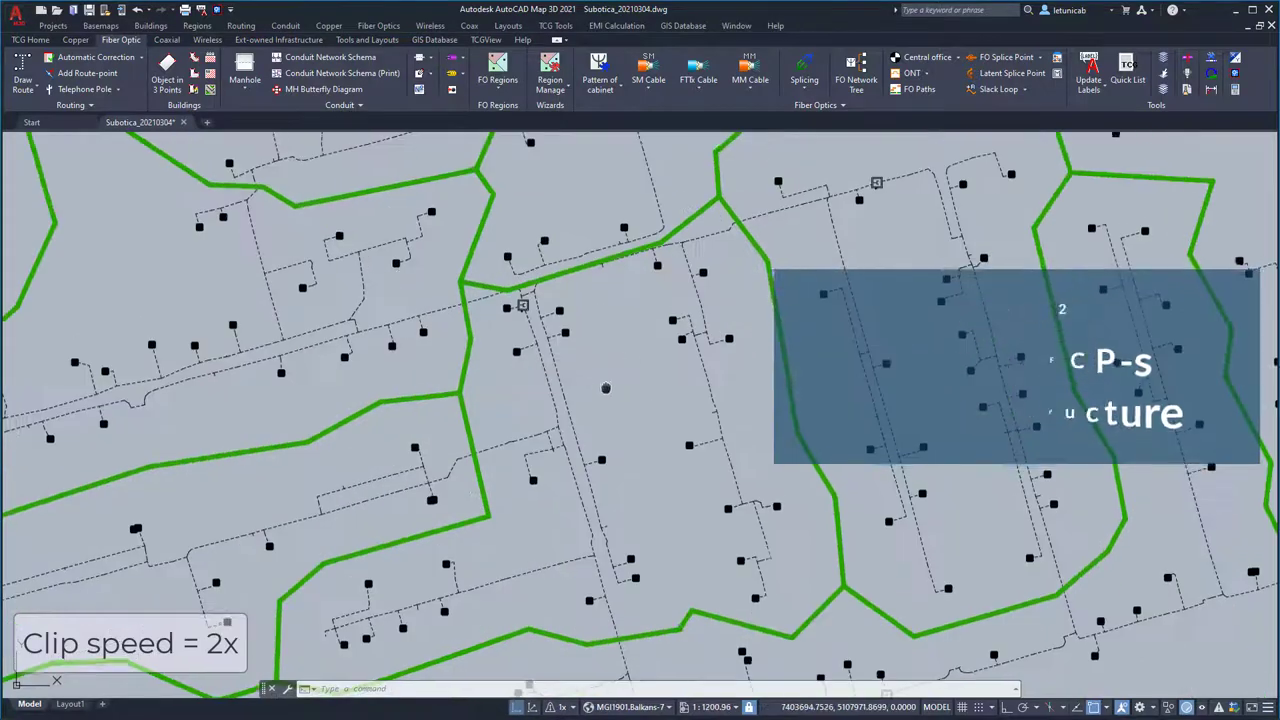
click(805, 72)
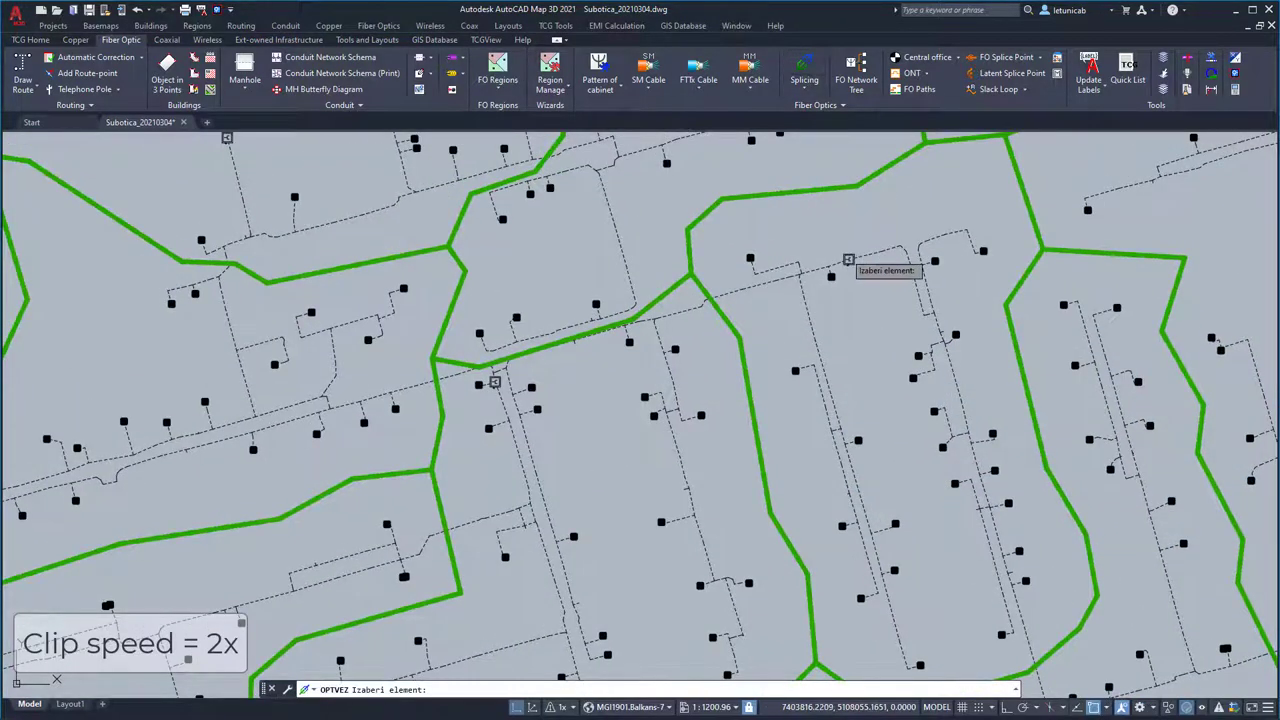
click(848, 260)
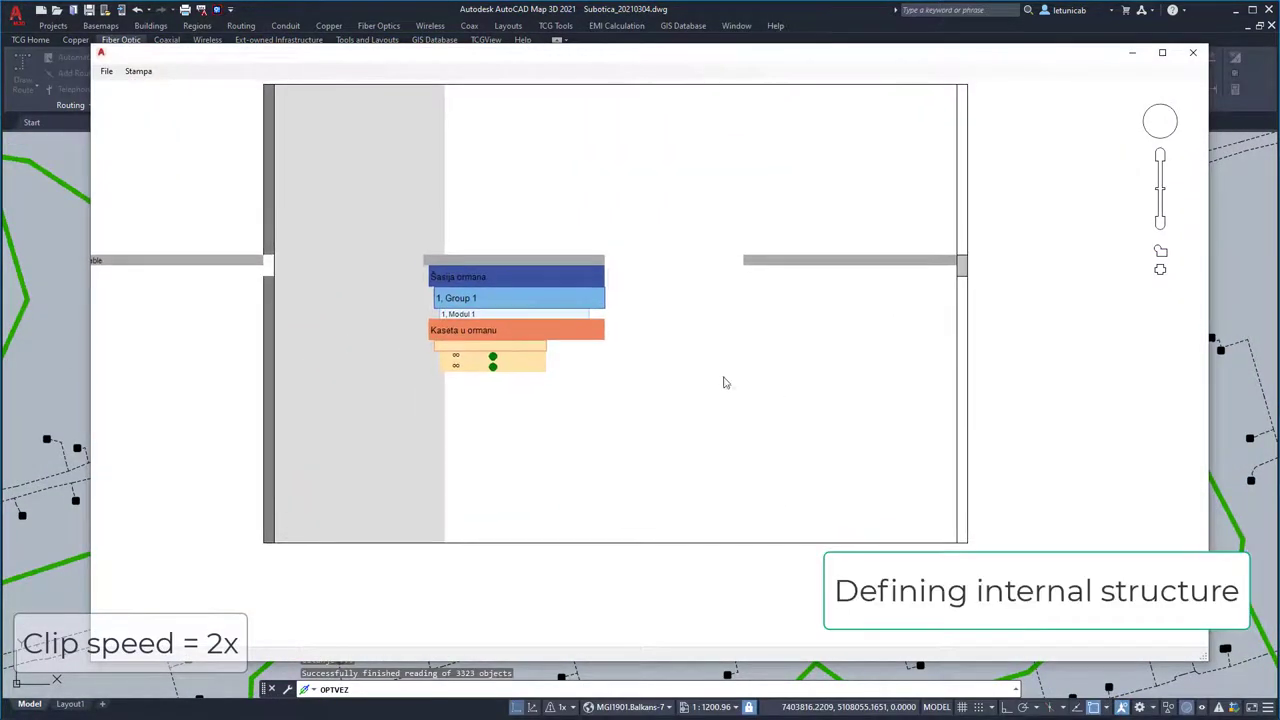
click(545, 315)
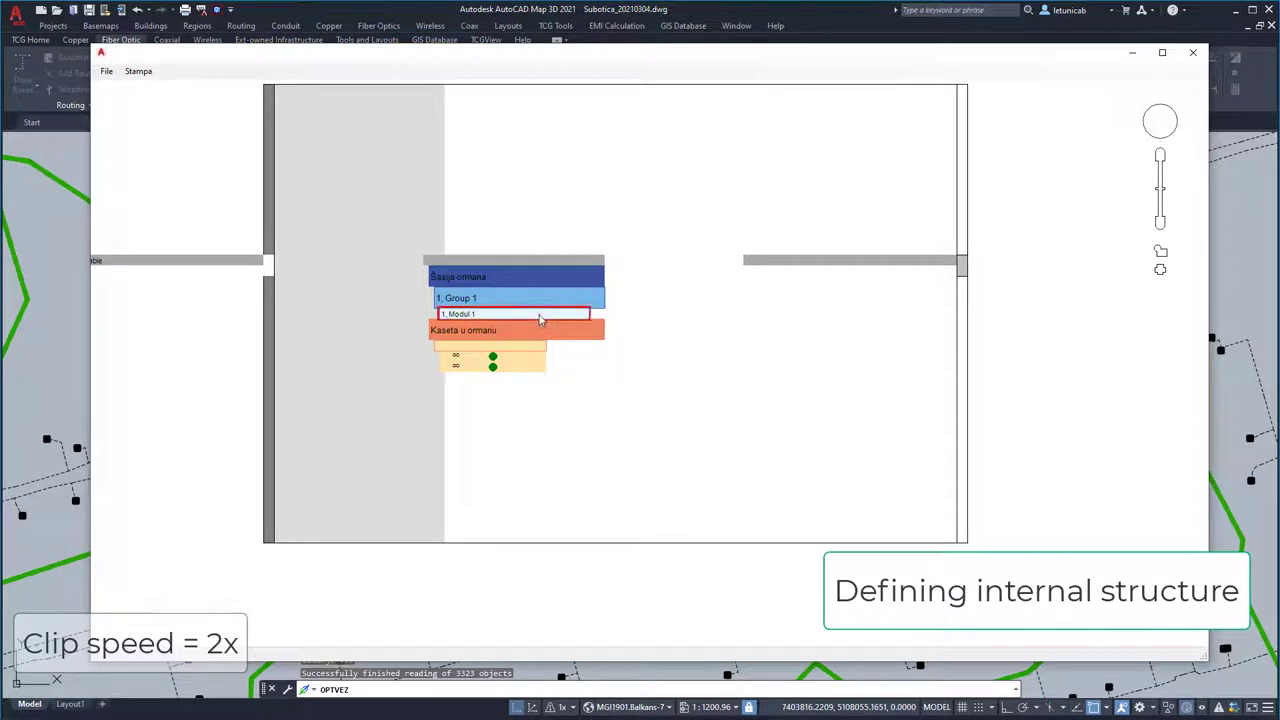
right_click(540, 315)
click(583, 404)
click(657, 391)
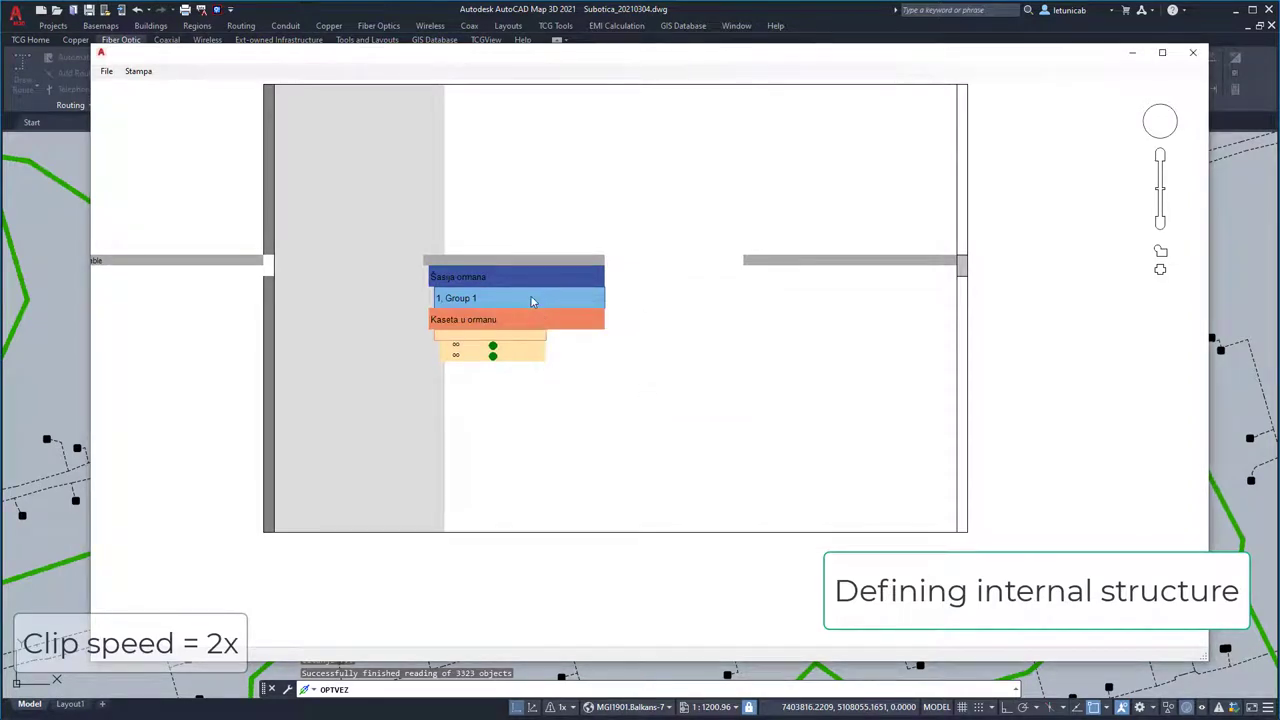
Step: Add a new 48-port SC/APC module to Group 1
right_click(531, 297)
click(567, 364)
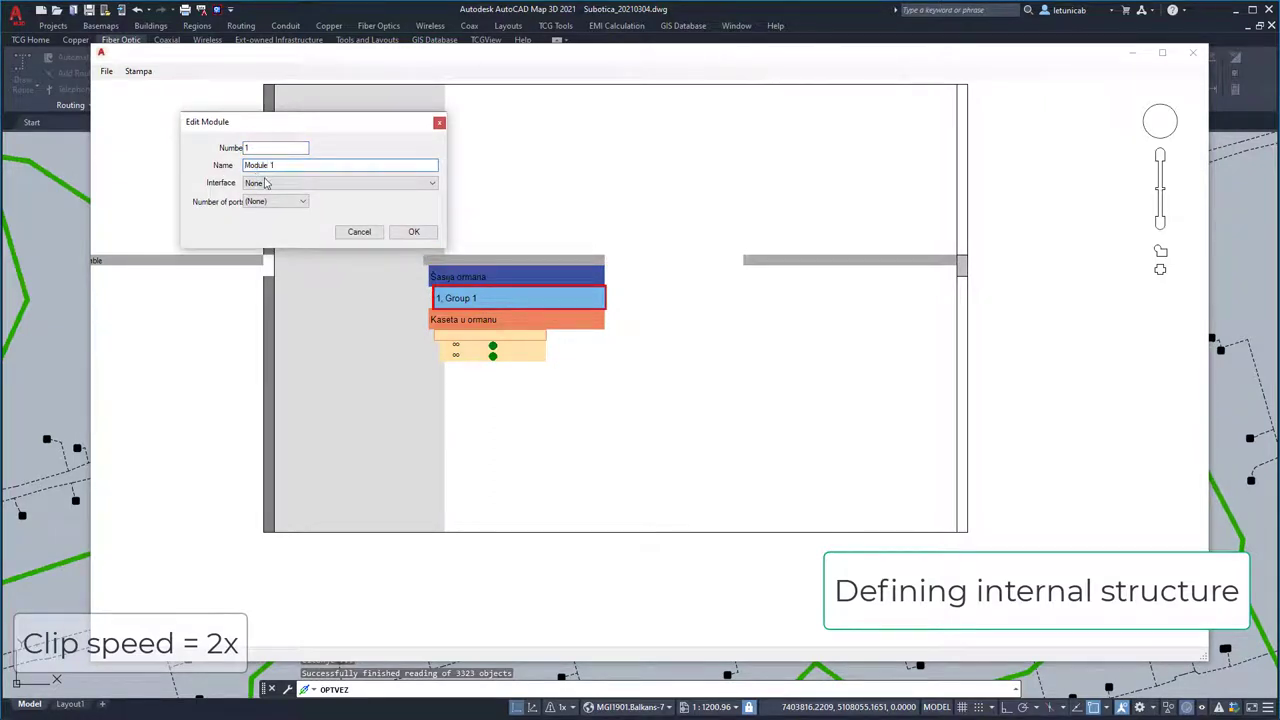
click(265, 183)
click(263, 207)
click(275, 201)
click(268, 284)
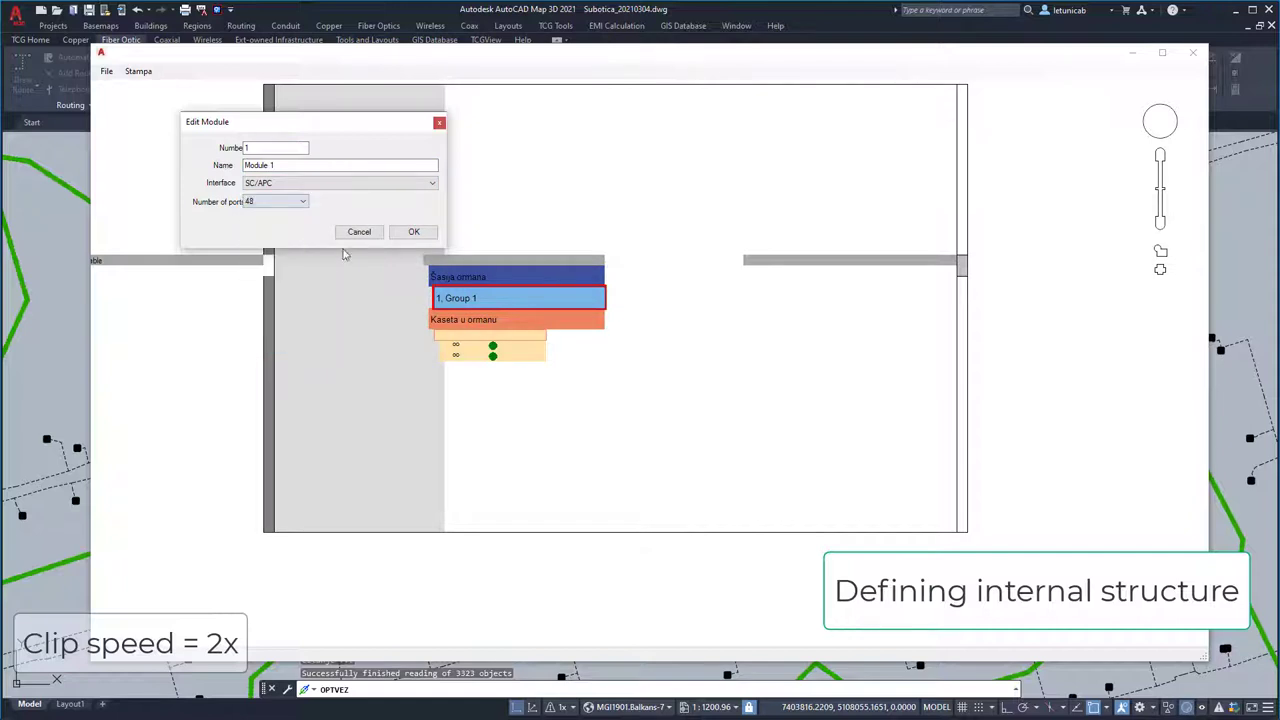
click(410, 232)
Step: Add a PASSIVE OPTICAL NETWORK splitter device, model S 1/32, to the cabinet
scroll(565, 380, down, 3)
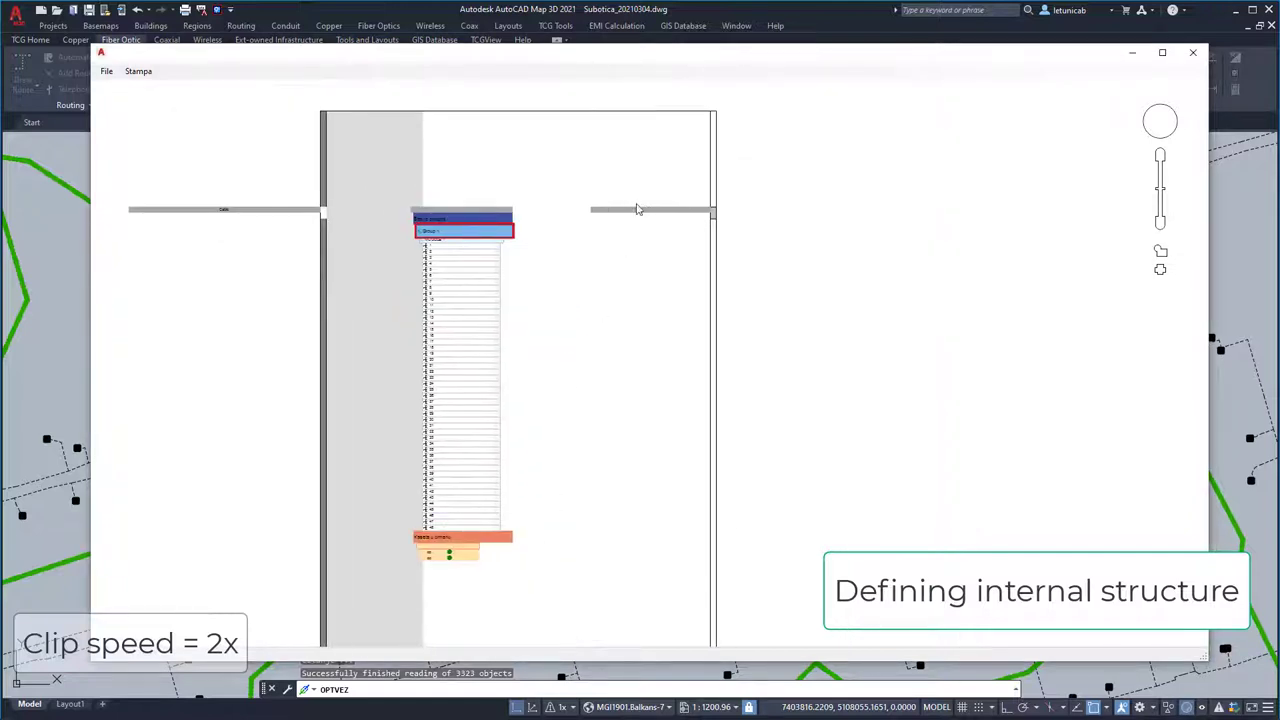
right_click(637, 213)
click(677, 251)
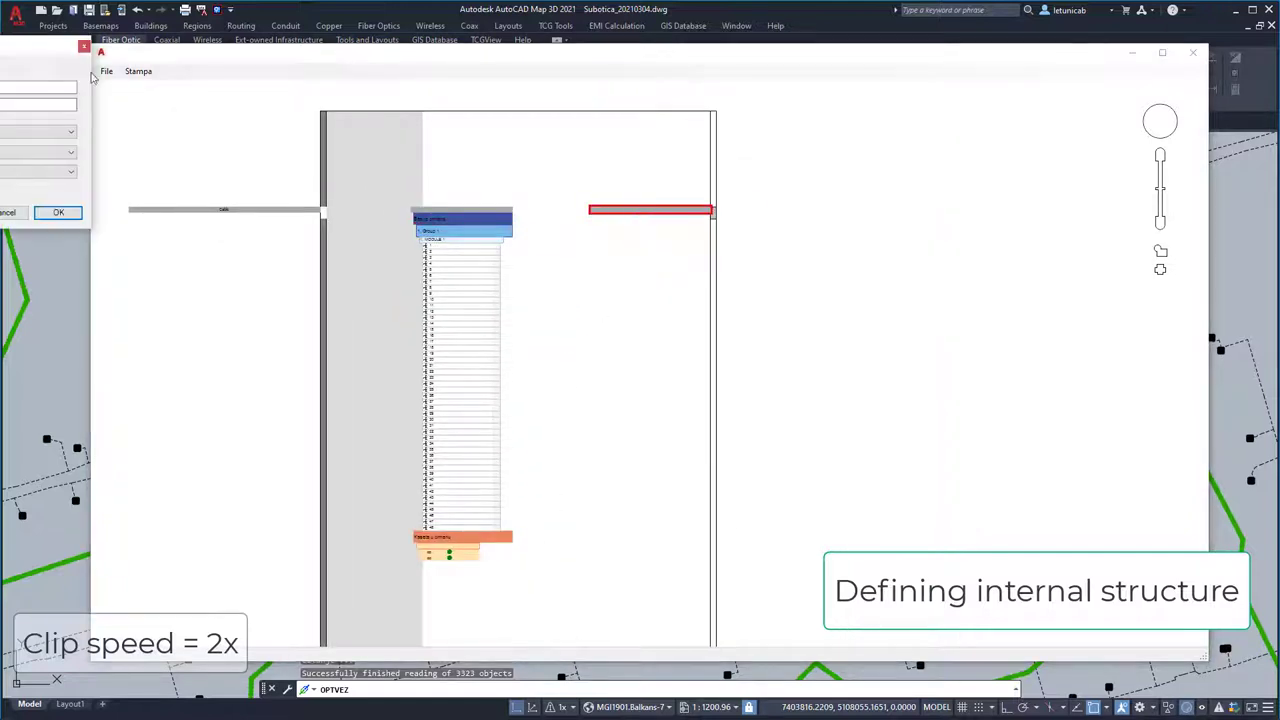
click(427, 210)
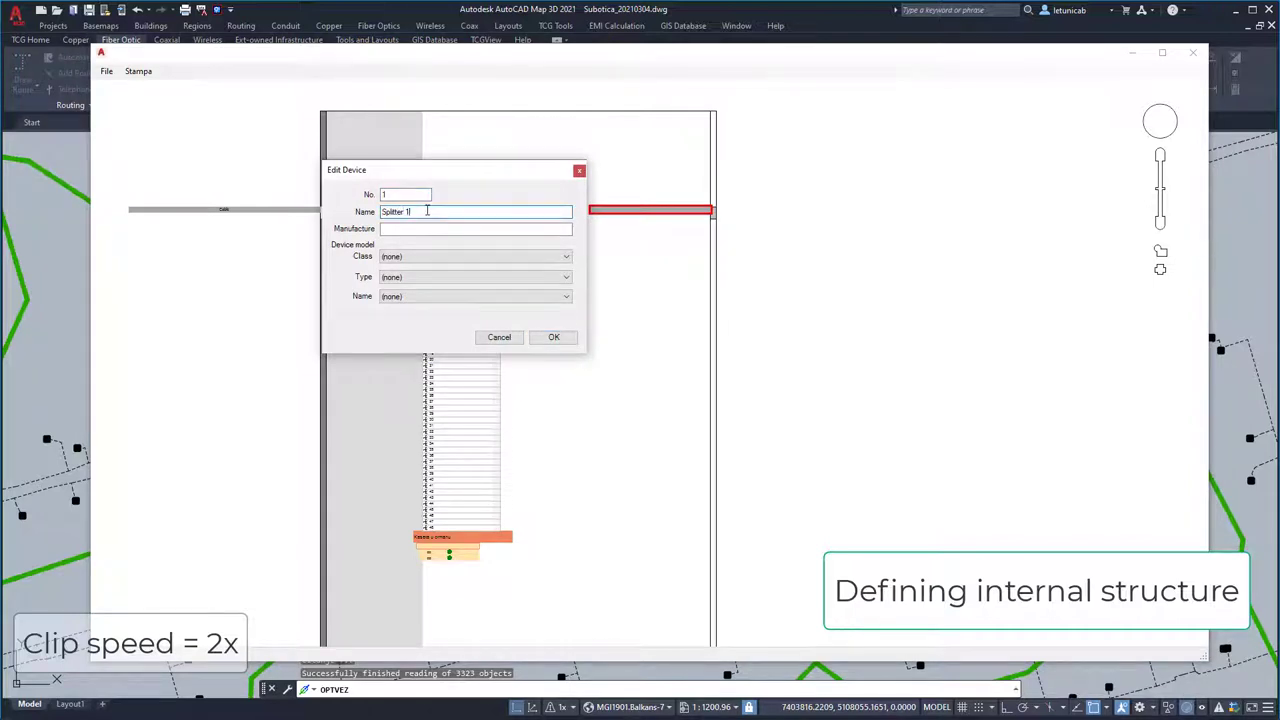
click(438, 256)
click(430, 280)
click(425, 277)
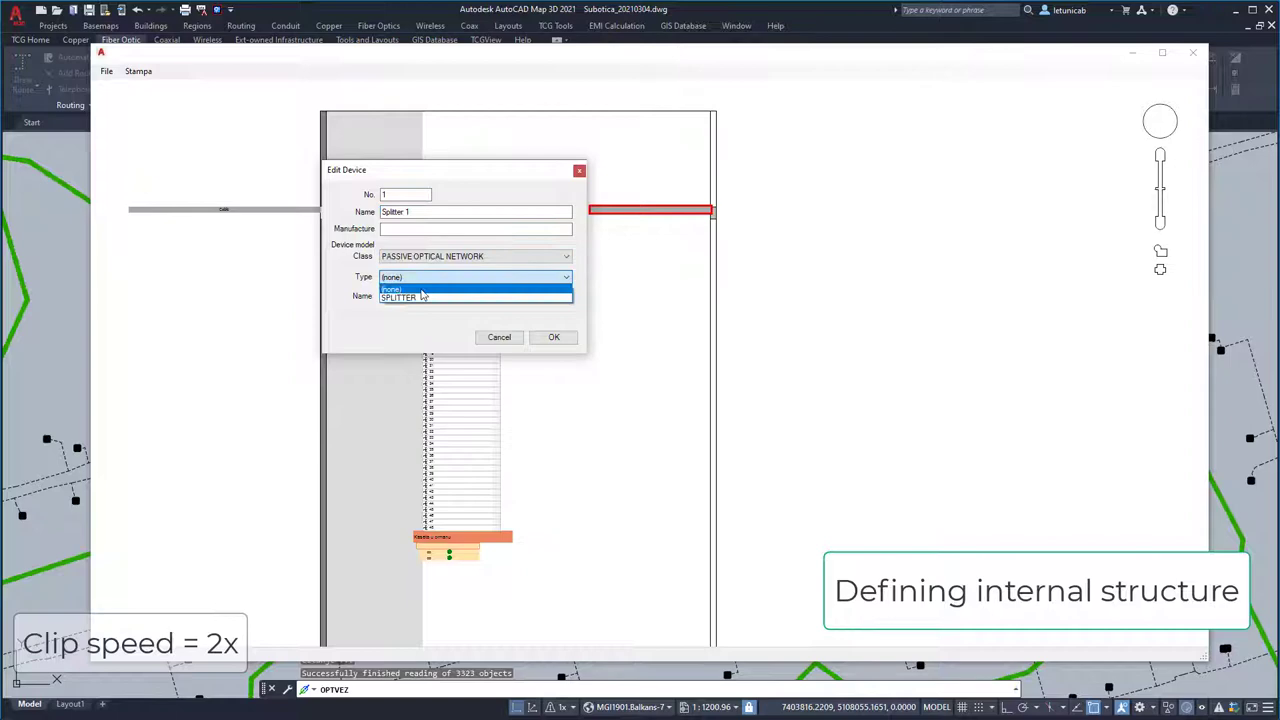
click(423, 296)
click(423, 296)
click(430, 357)
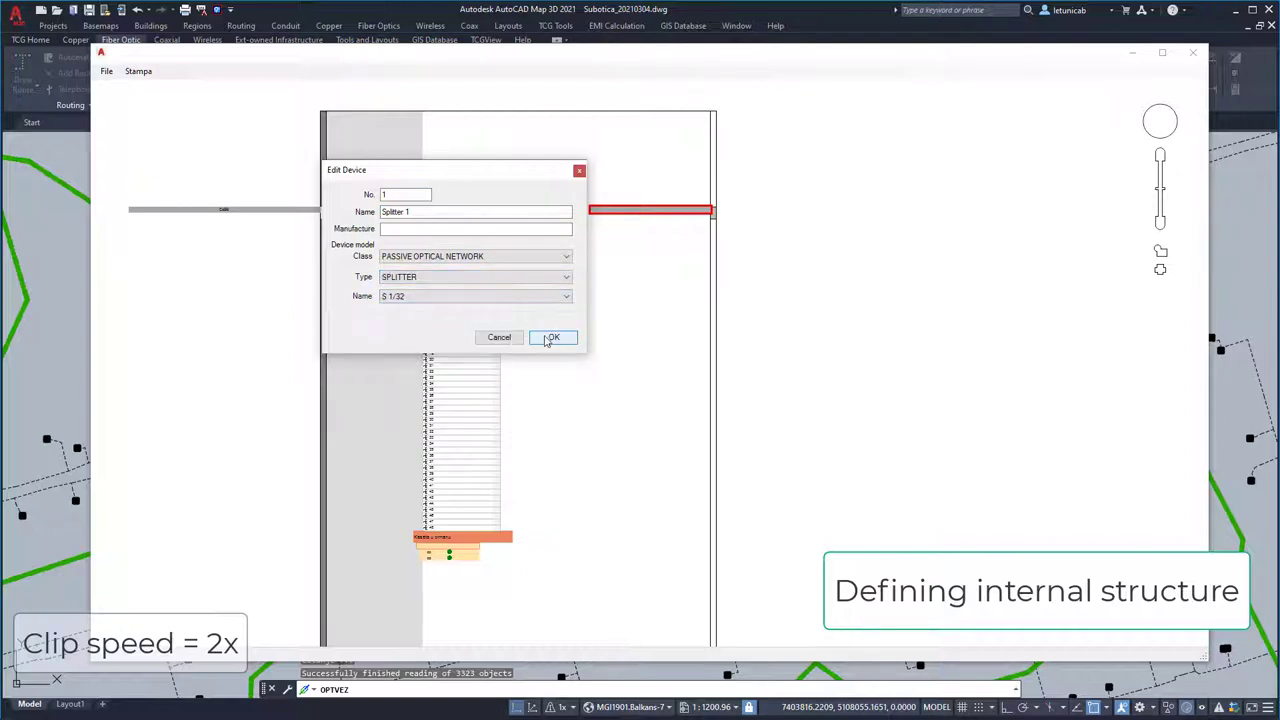
click(551, 338)
Step: Save the layout as pattern 'Pattern 1' and close the editor, saving node changes
click(106, 71)
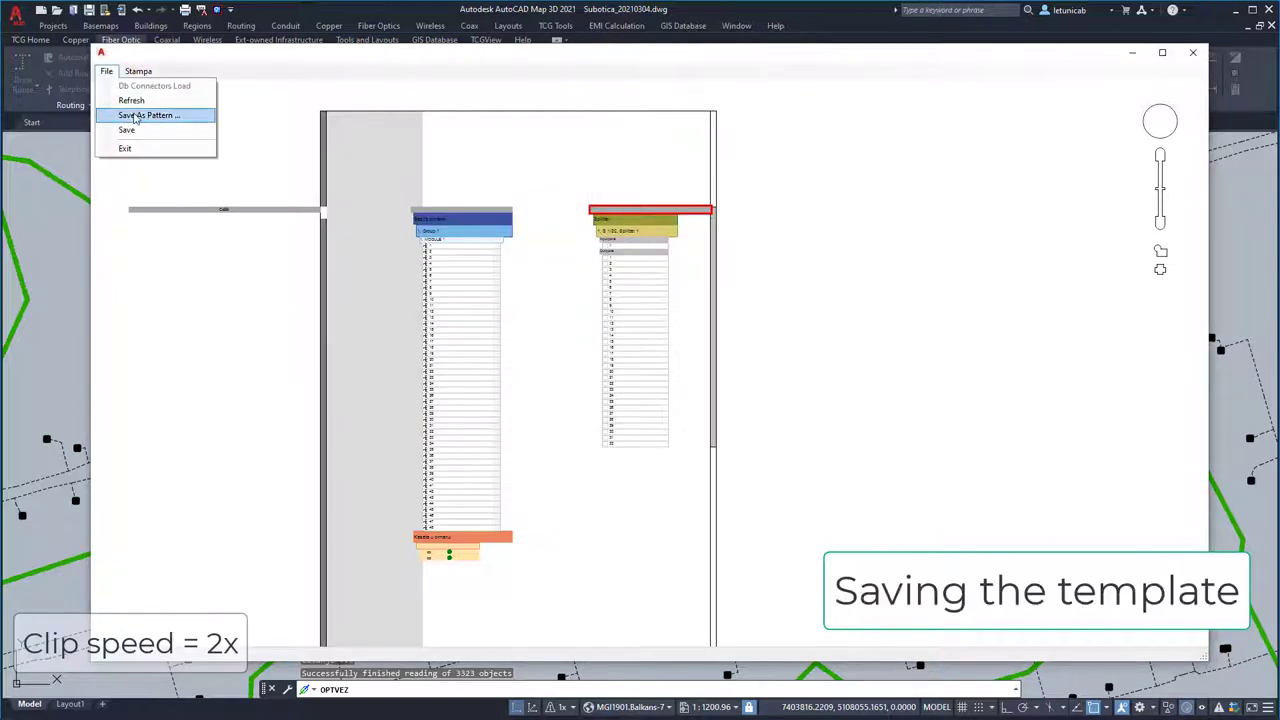
click(136, 116)
text(P)
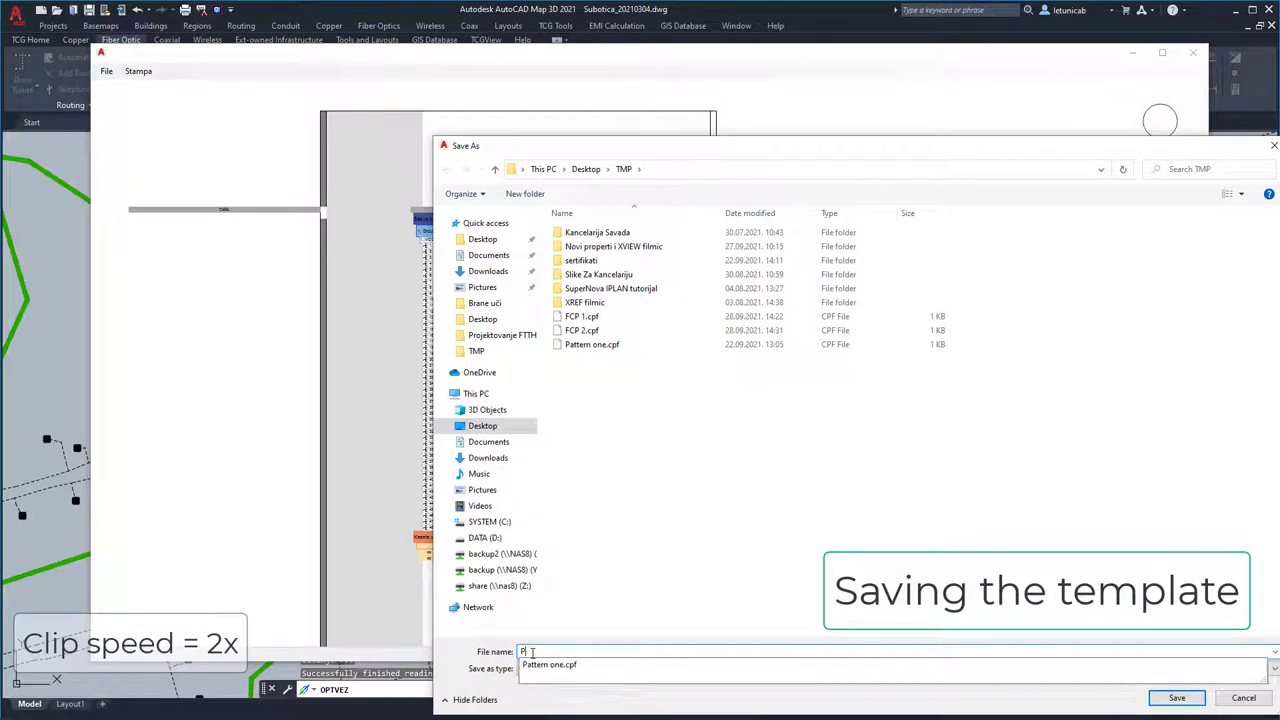
text(attern 1)
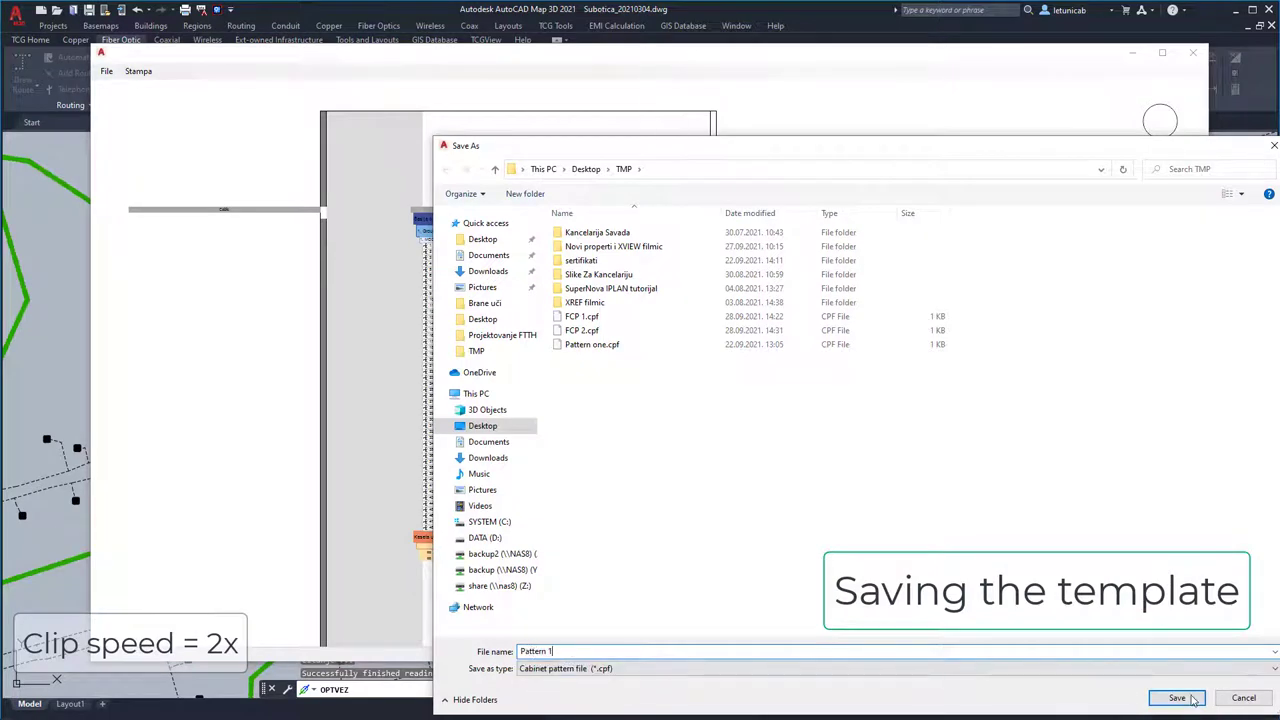
click(1177, 698)
click(1192, 52)
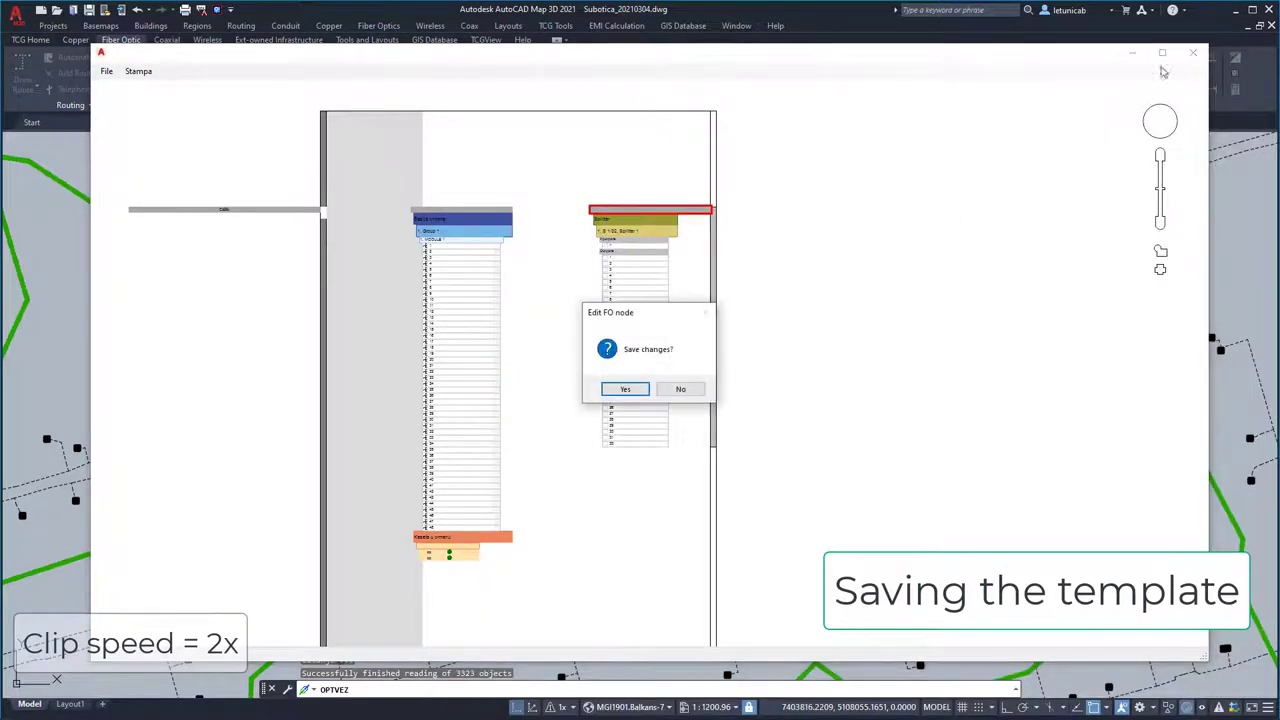
click(619, 389)
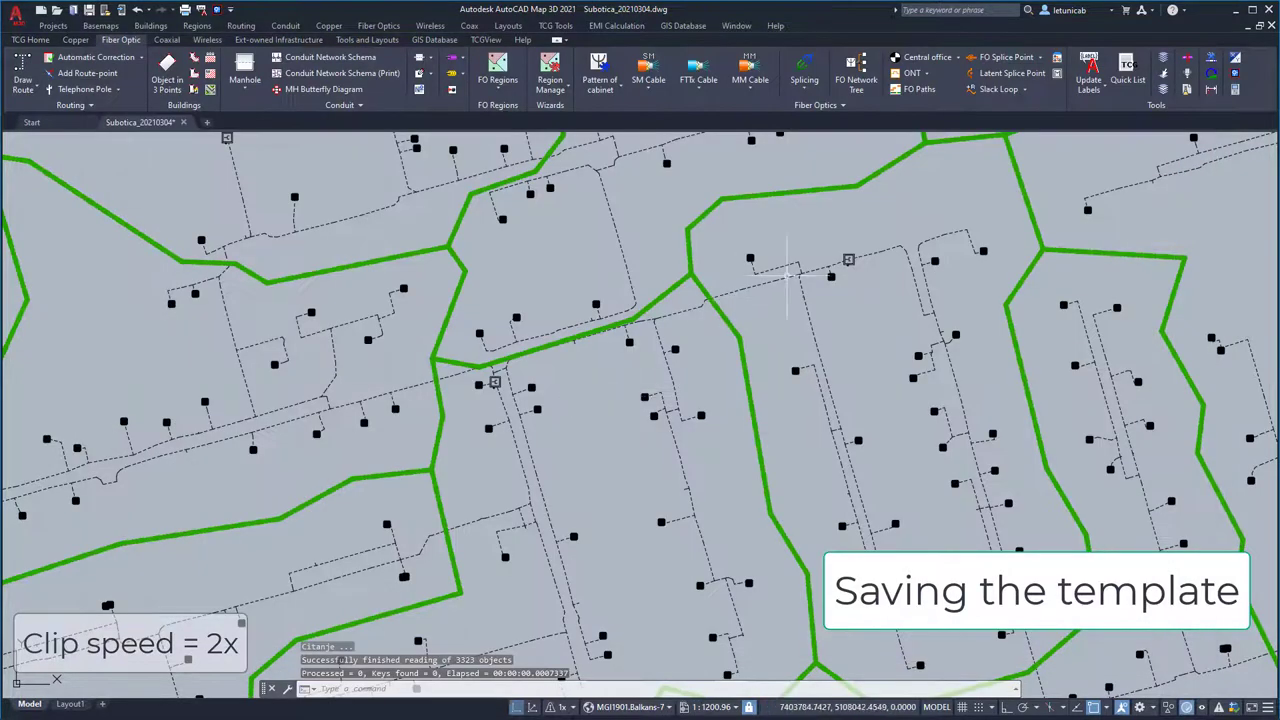
Step: Select all FCPs with LSEL and isolate them
text(lsel)
key(Return)
click(848, 262)
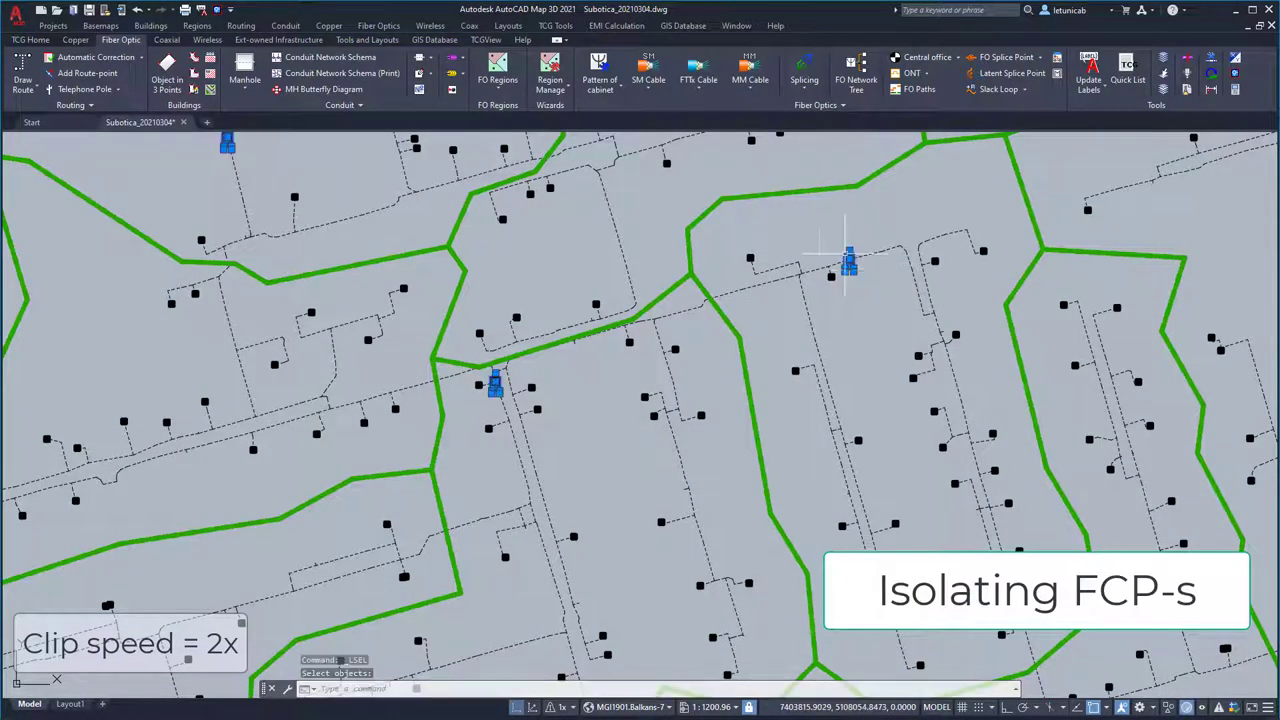
scroll(848, 262, down, 8)
right_click(940, 636)
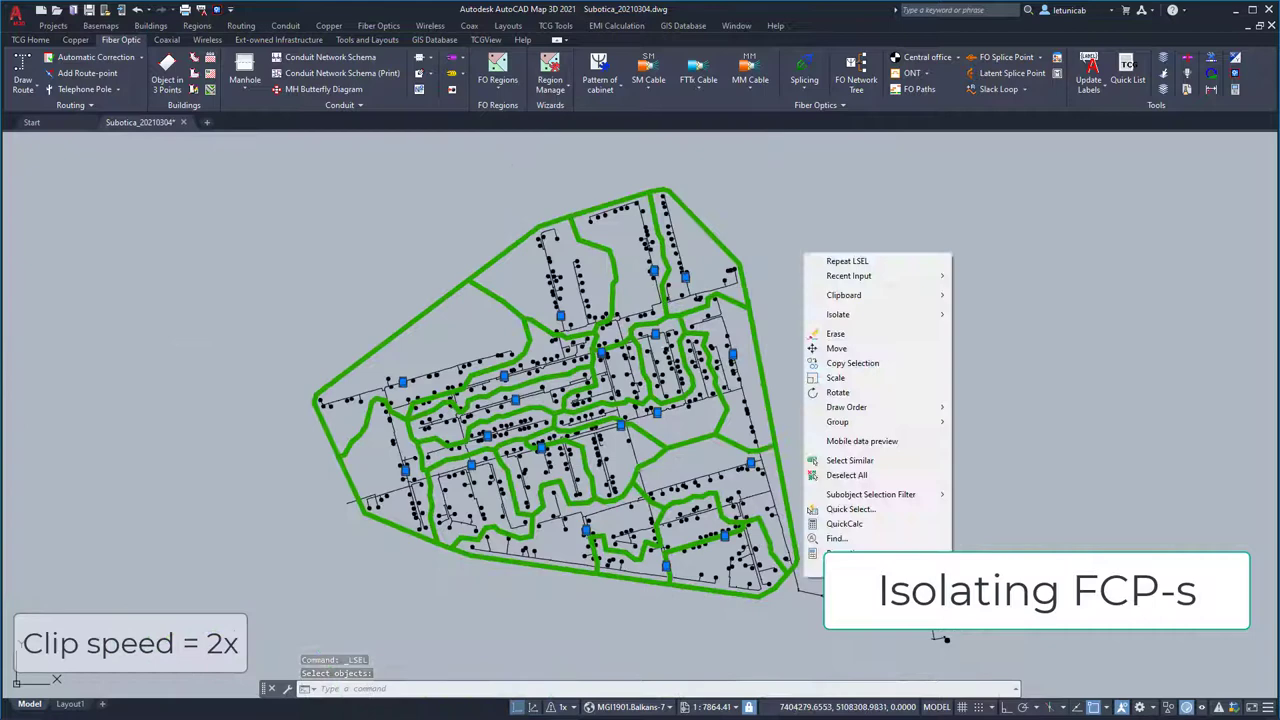
mouse_move(838, 314)
click(985, 316)
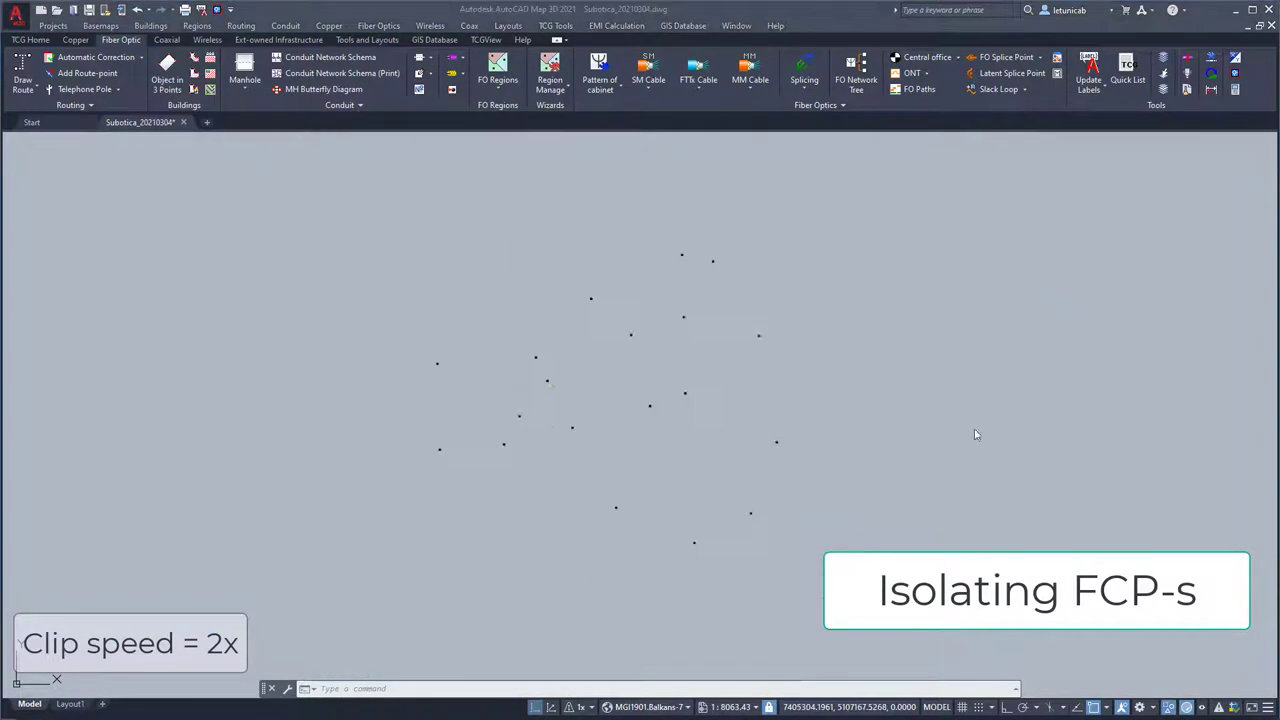
Step: Start the cabinet pattern wizard and load Pattern 1.cpf
click(620, 94)
click(620, 501)
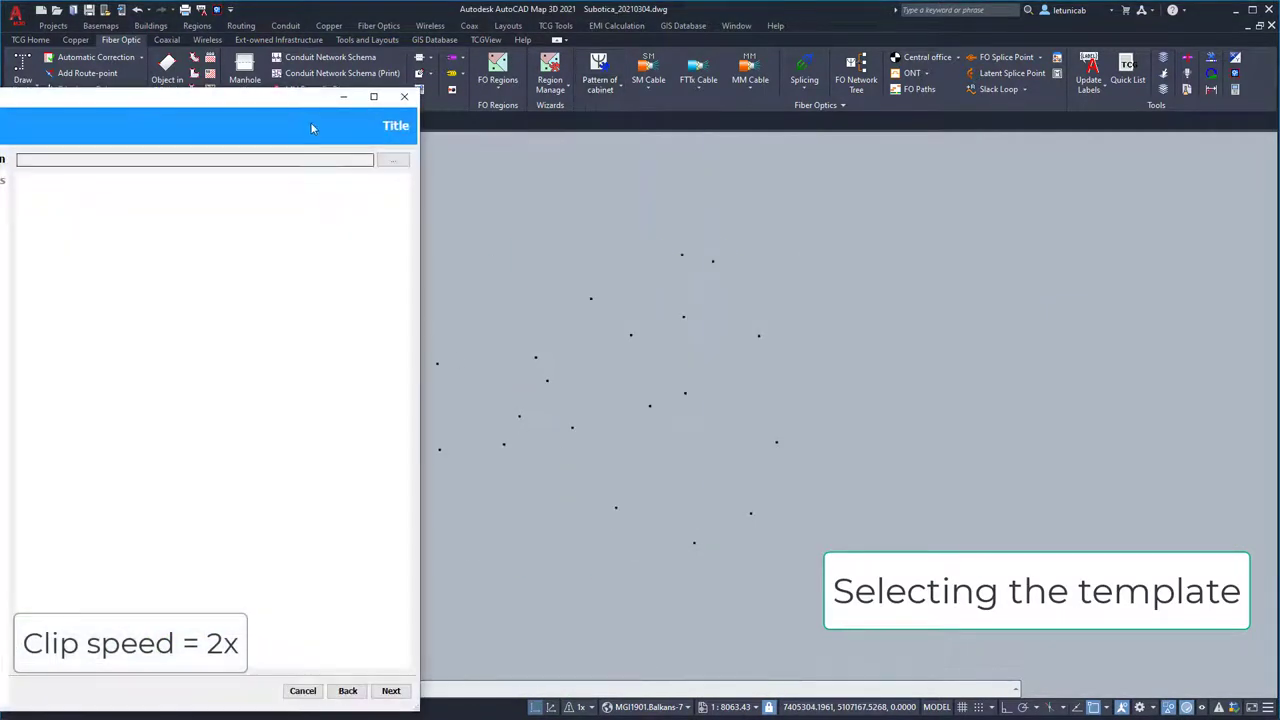
click(563, 100)
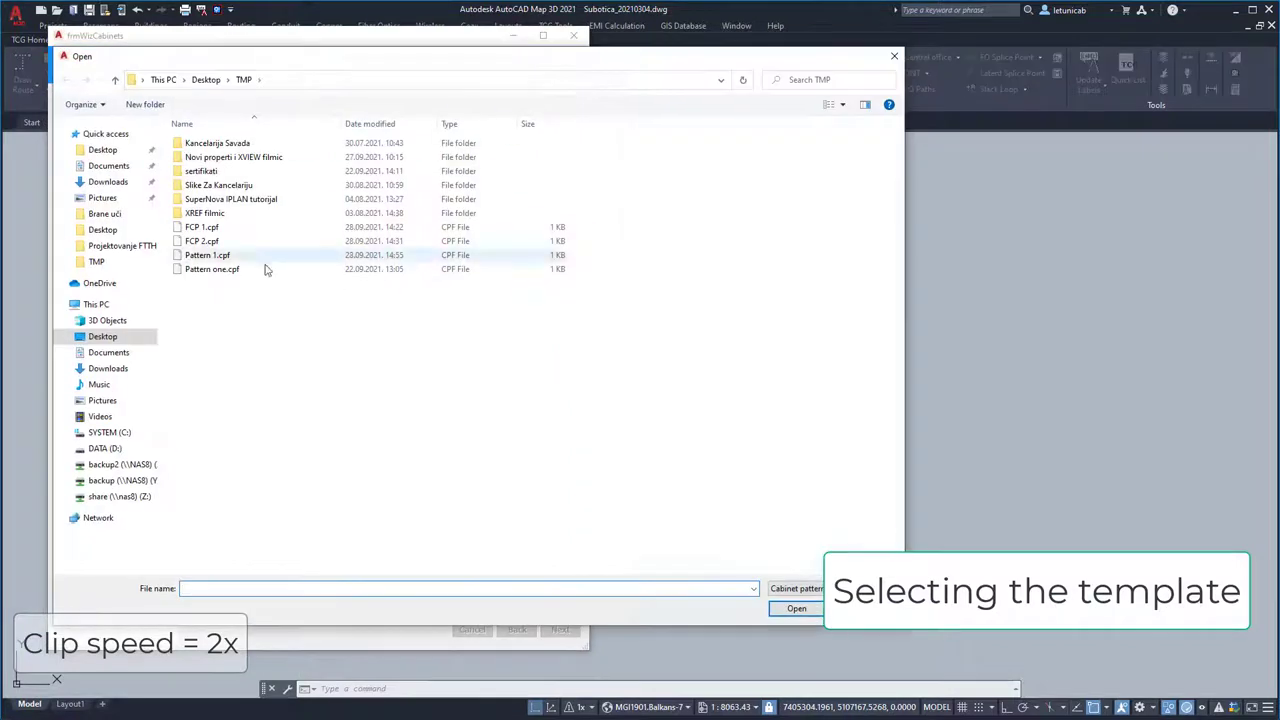
click(210, 256)
click(796, 608)
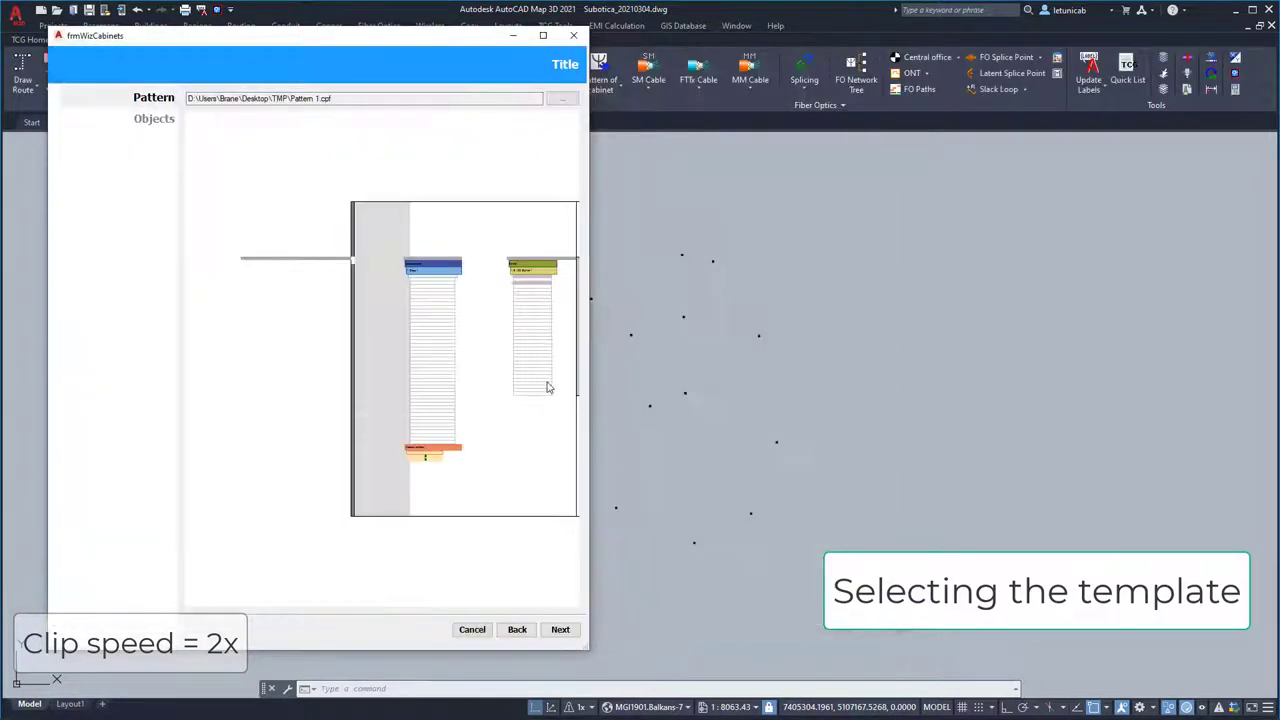
click(560, 629)
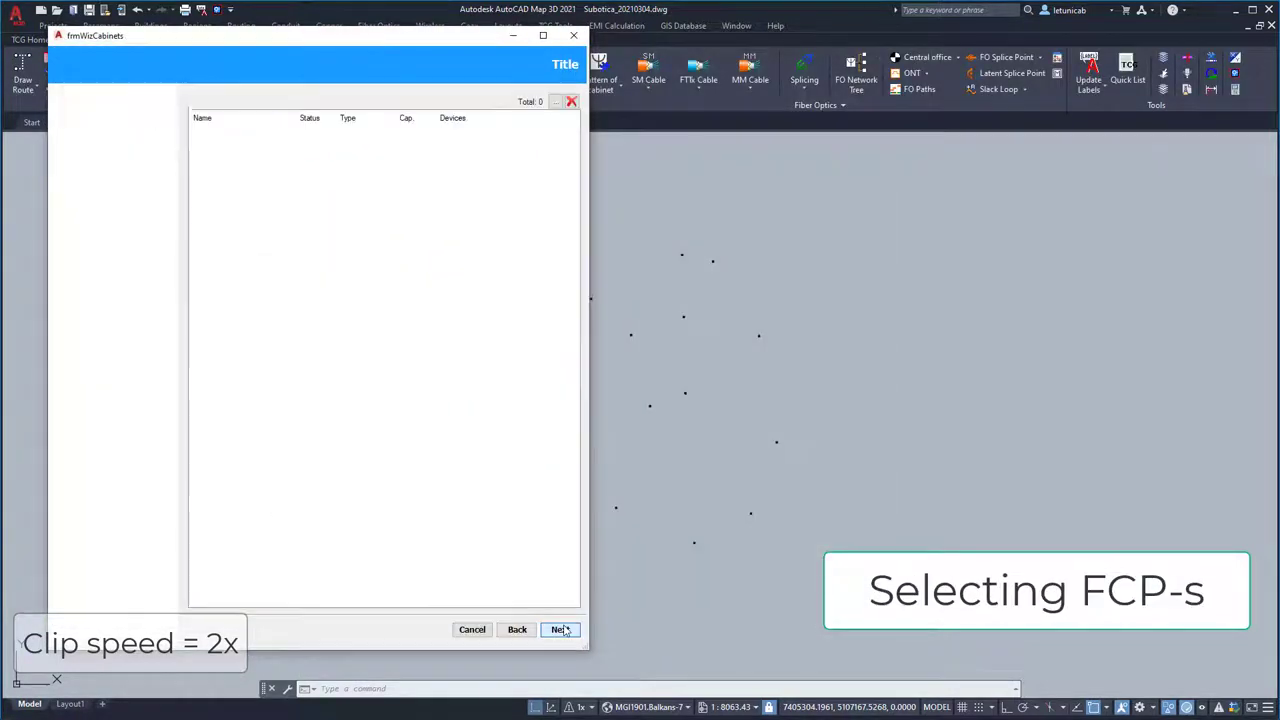
Step: Window-select all 19 FCP cabinets and apply the pattern to them
click(555, 102)
click(366, 214)
click(852, 616)
key(Return)
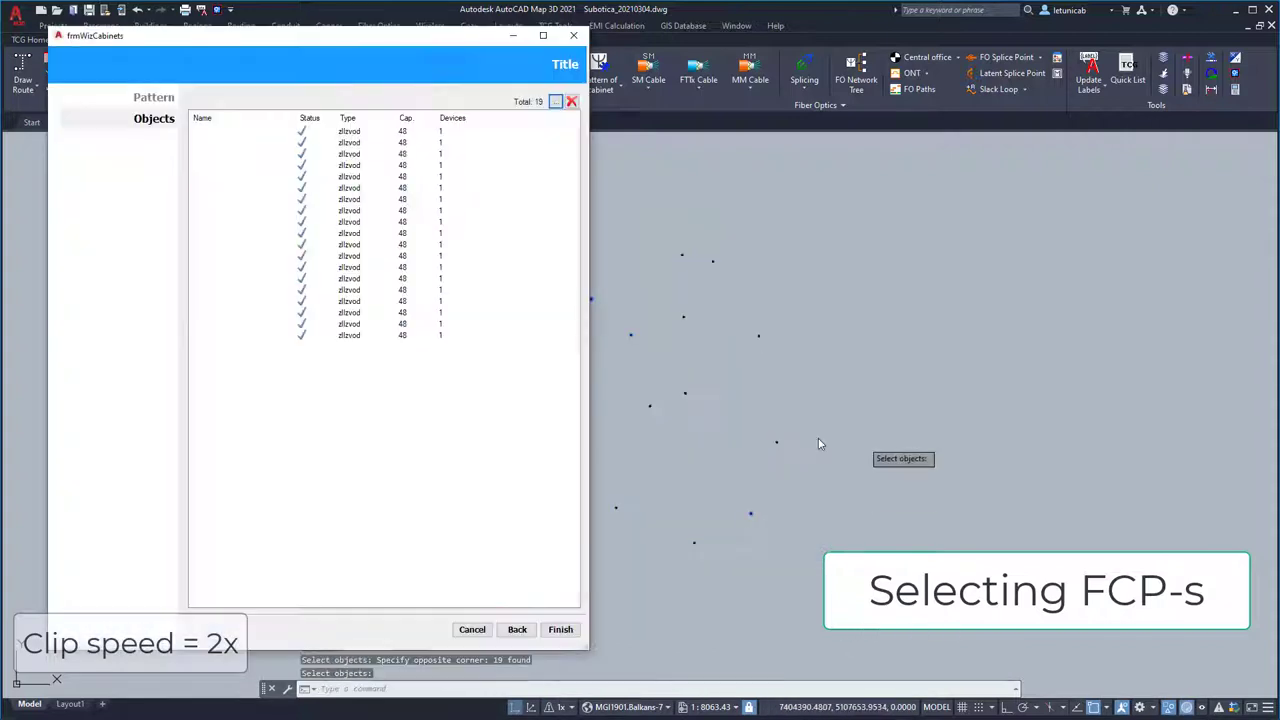
click(560, 629)
click(338, 380)
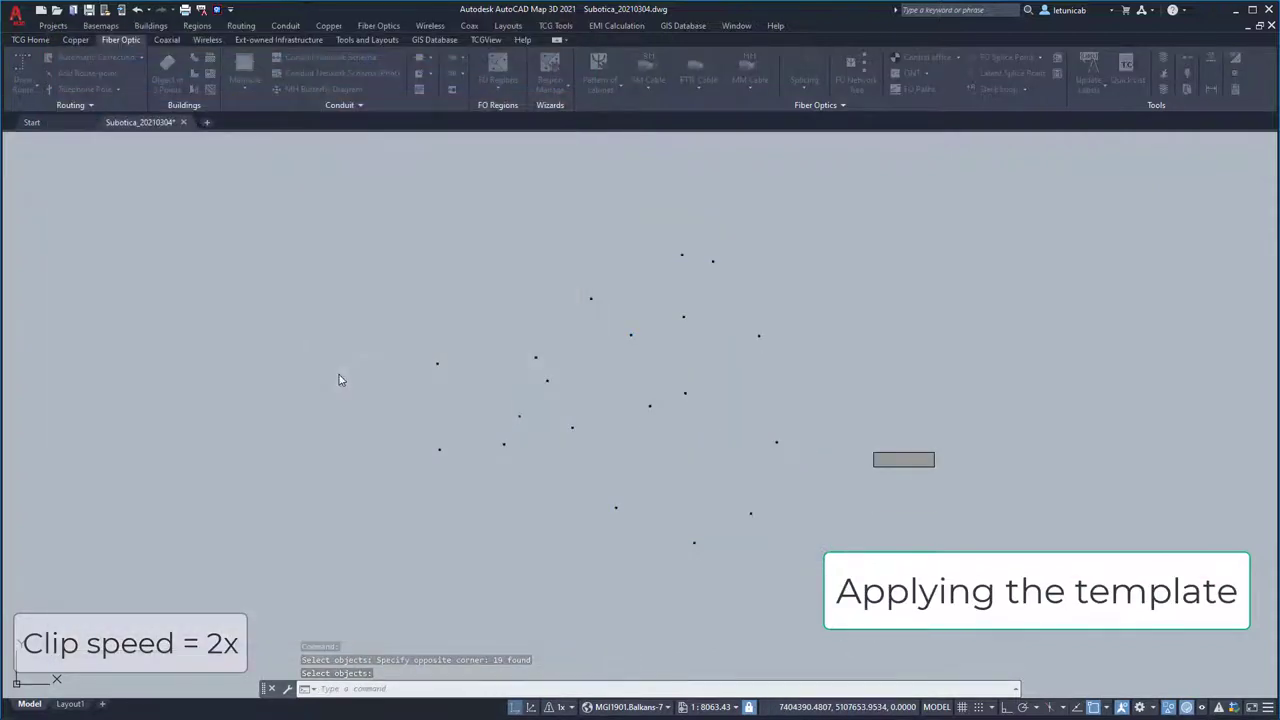
Step: End object isolation to show the full network again
right_click(743, 310)
mouse_move(830, 370)
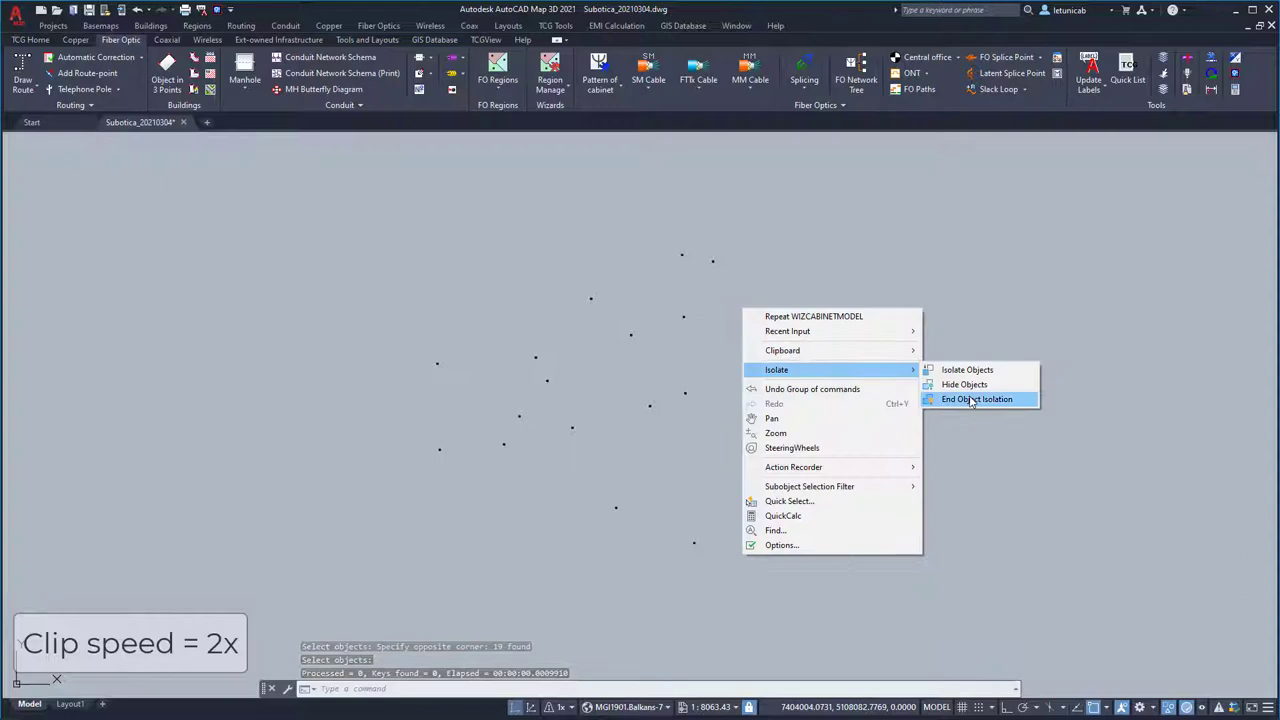
click(970, 401)
Step: View the splicing diagrams of two FCPs to confirm the S 1/32 splitter
scroll(715, 315, up, 6)
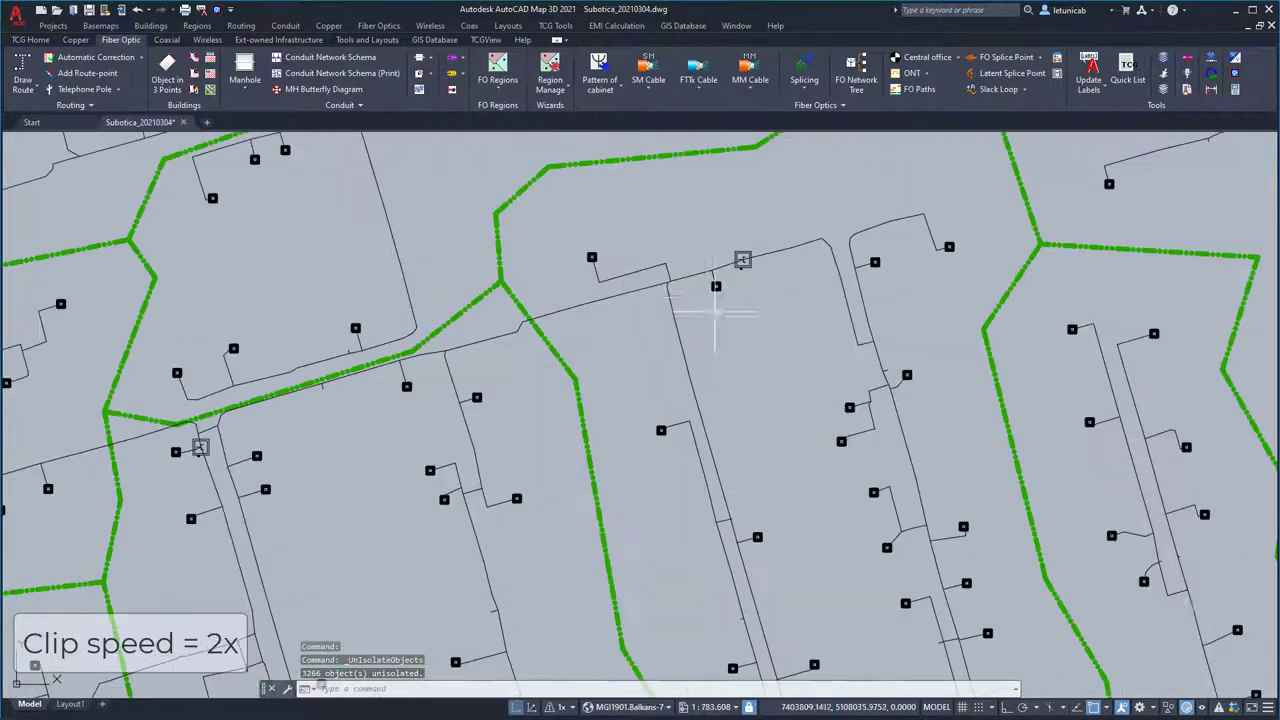
click(804, 72)
click(742, 261)
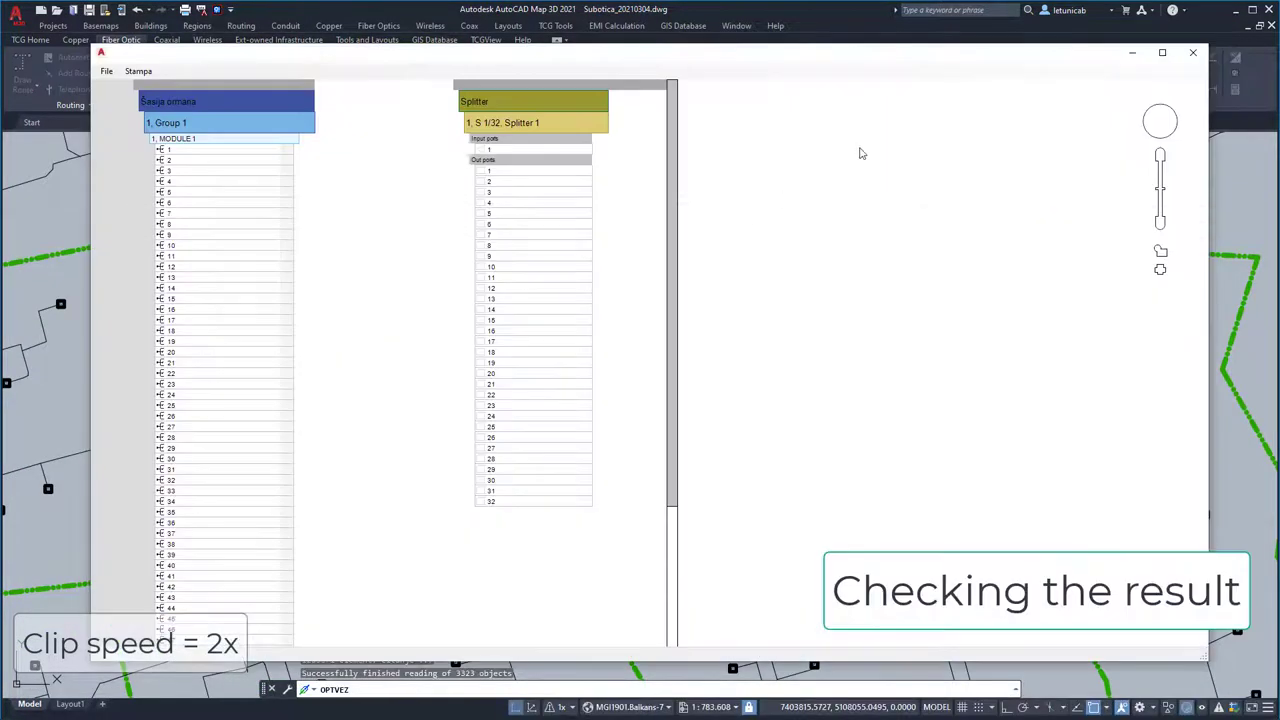
click(1192, 52)
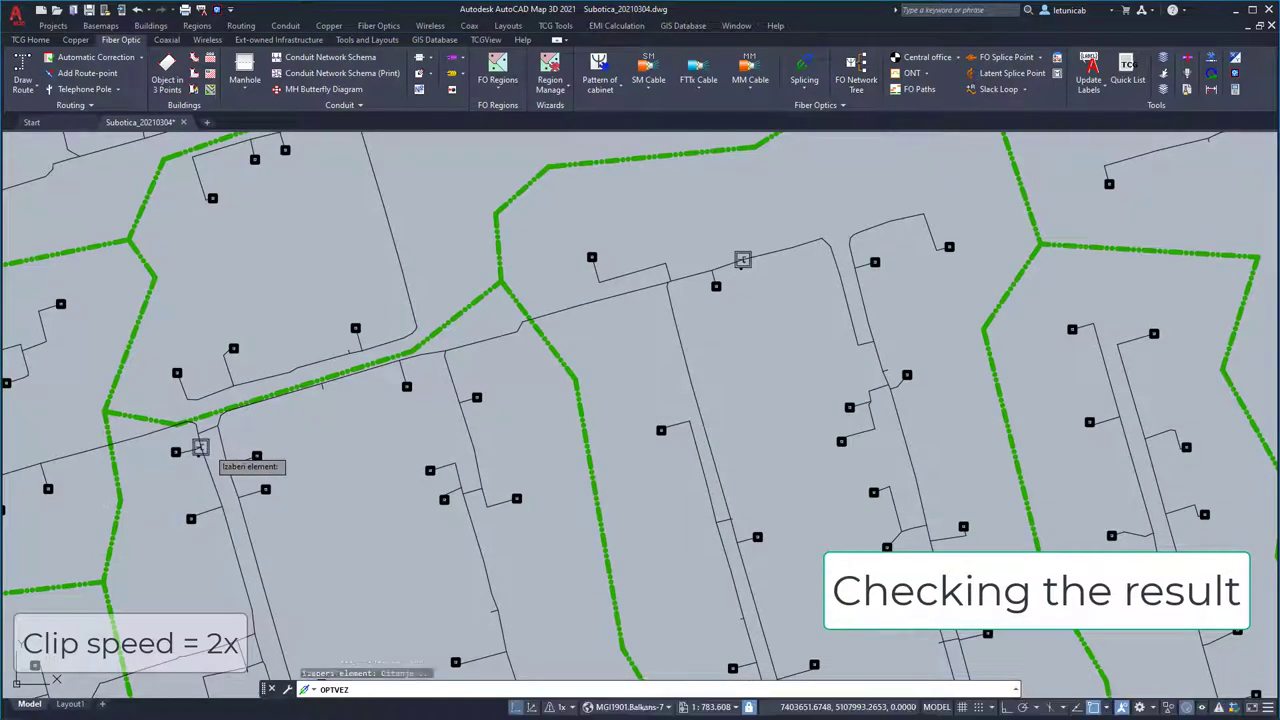
click(200, 447)
click(1192, 52)
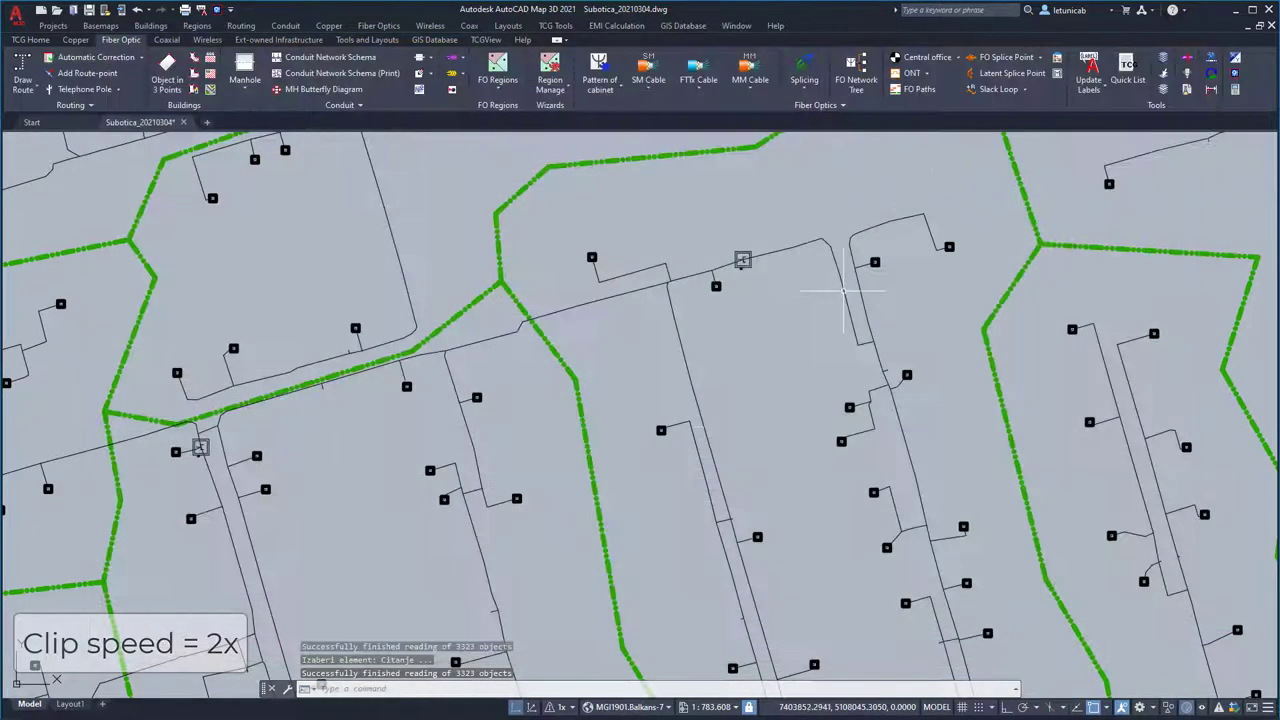
Step: Zoom out to the whole network with all cluster polygons and clear the region selection
scroll(843, 291, down, 10)
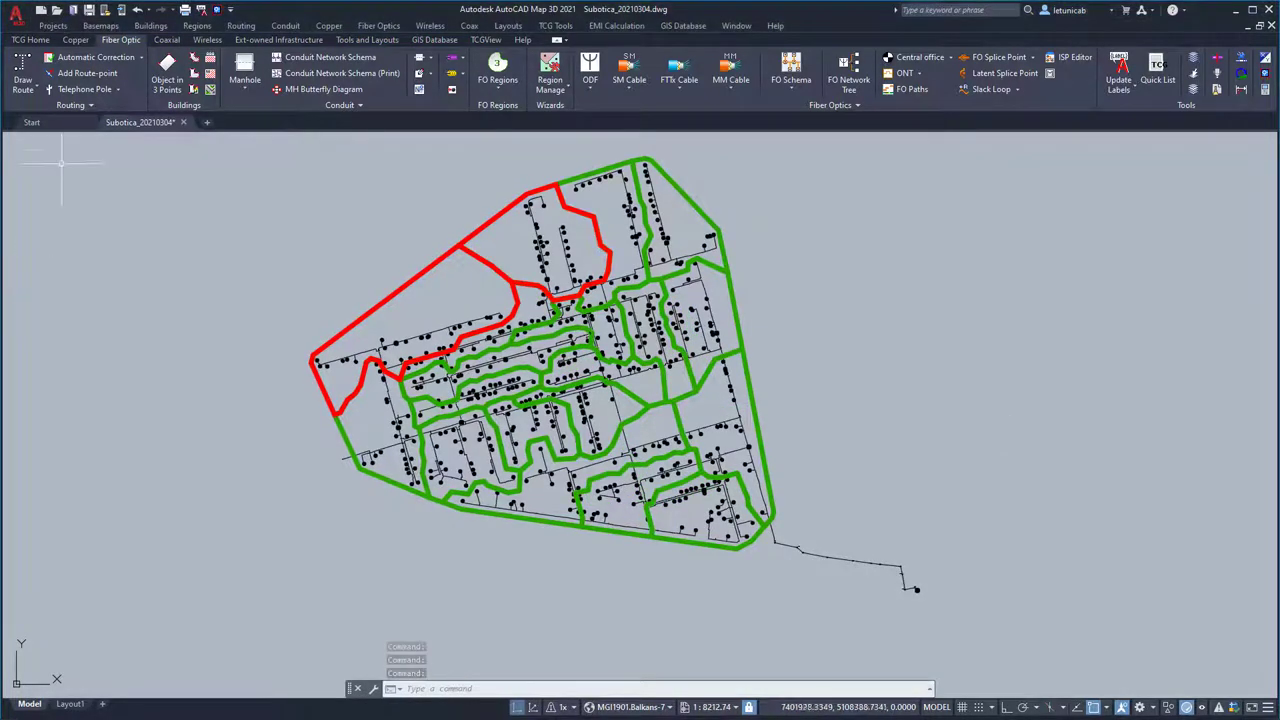
key(Escape)
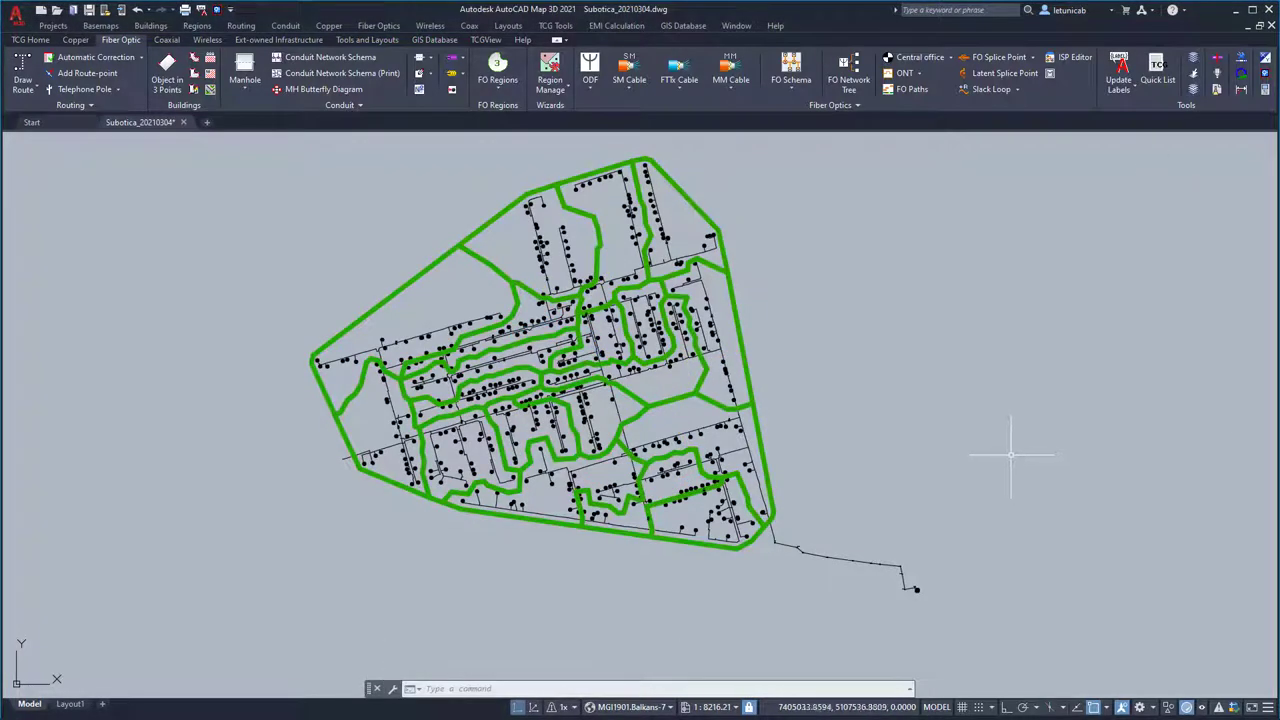
Step: In the serving area editor, create a root folder named Cable Serving Area 1
click(550, 70)
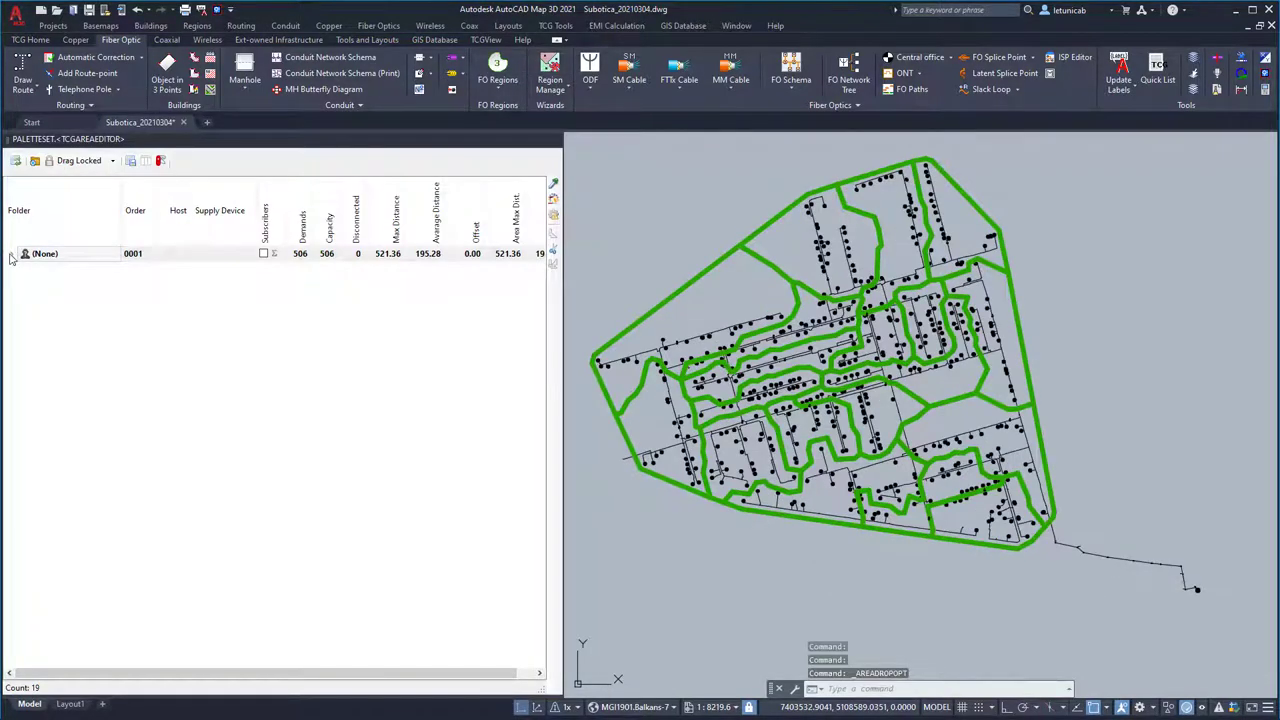
click(11, 255)
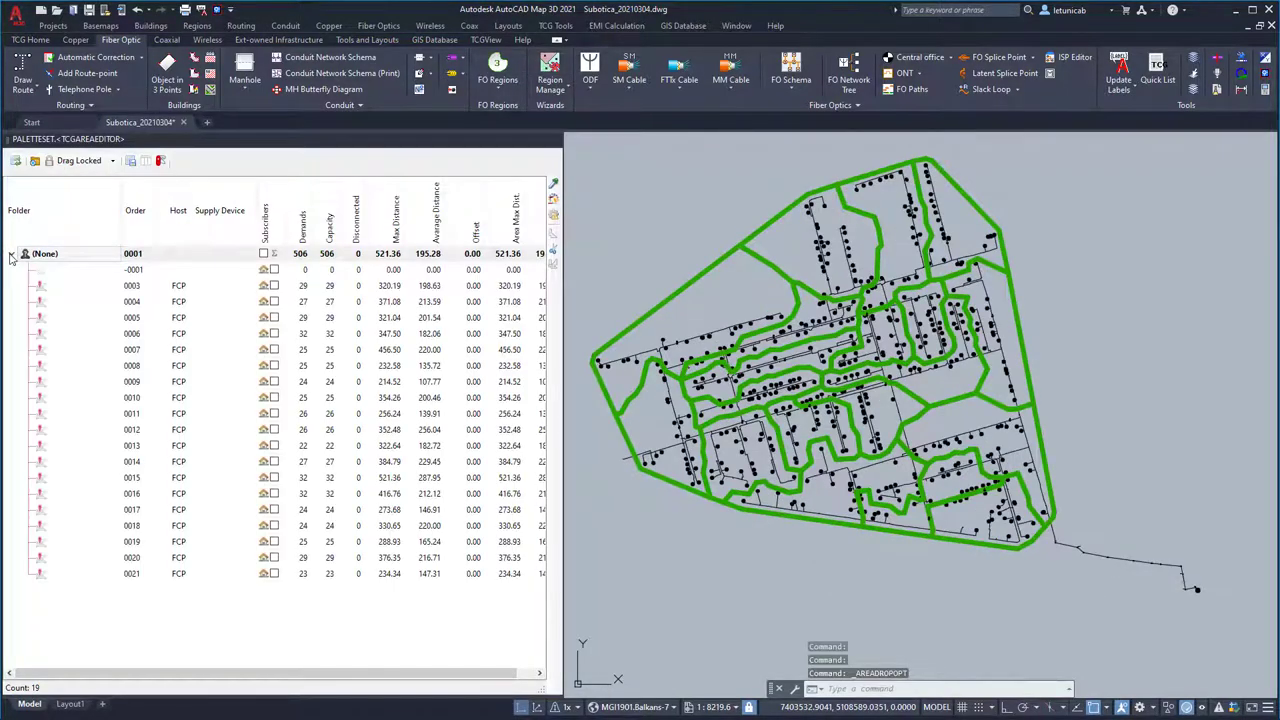
click(35, 161)
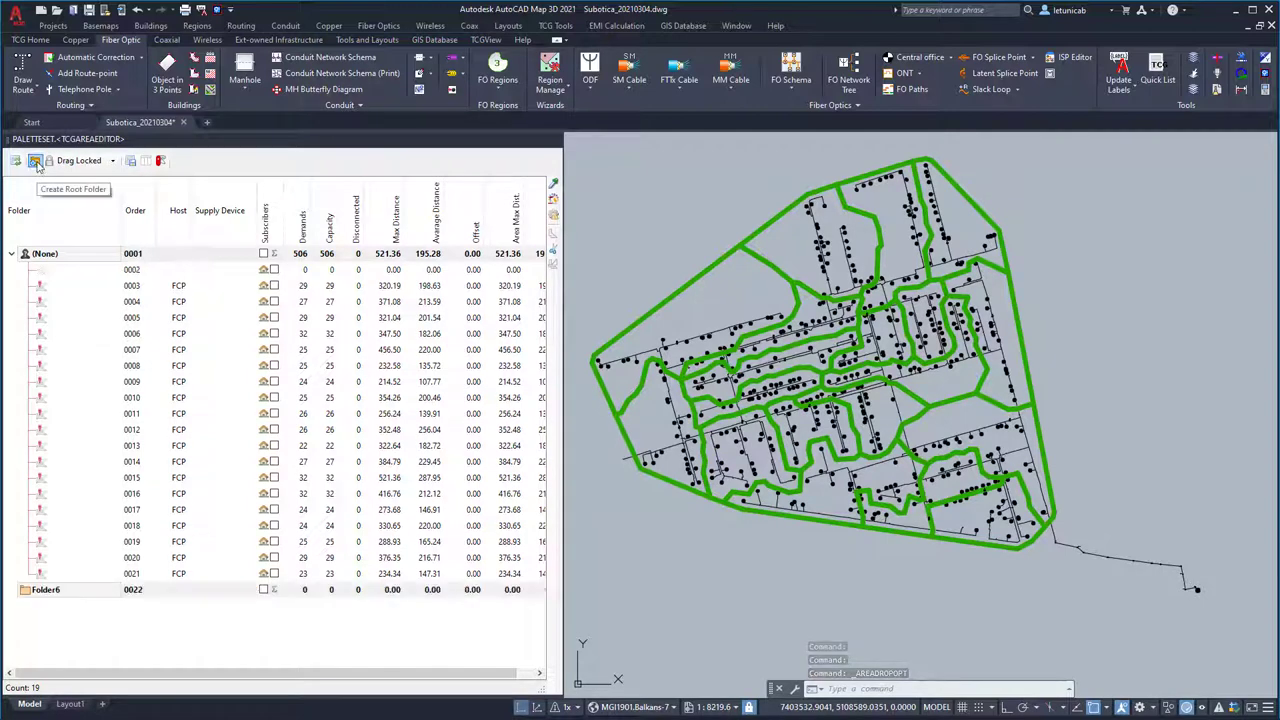
right_click(46, 594)
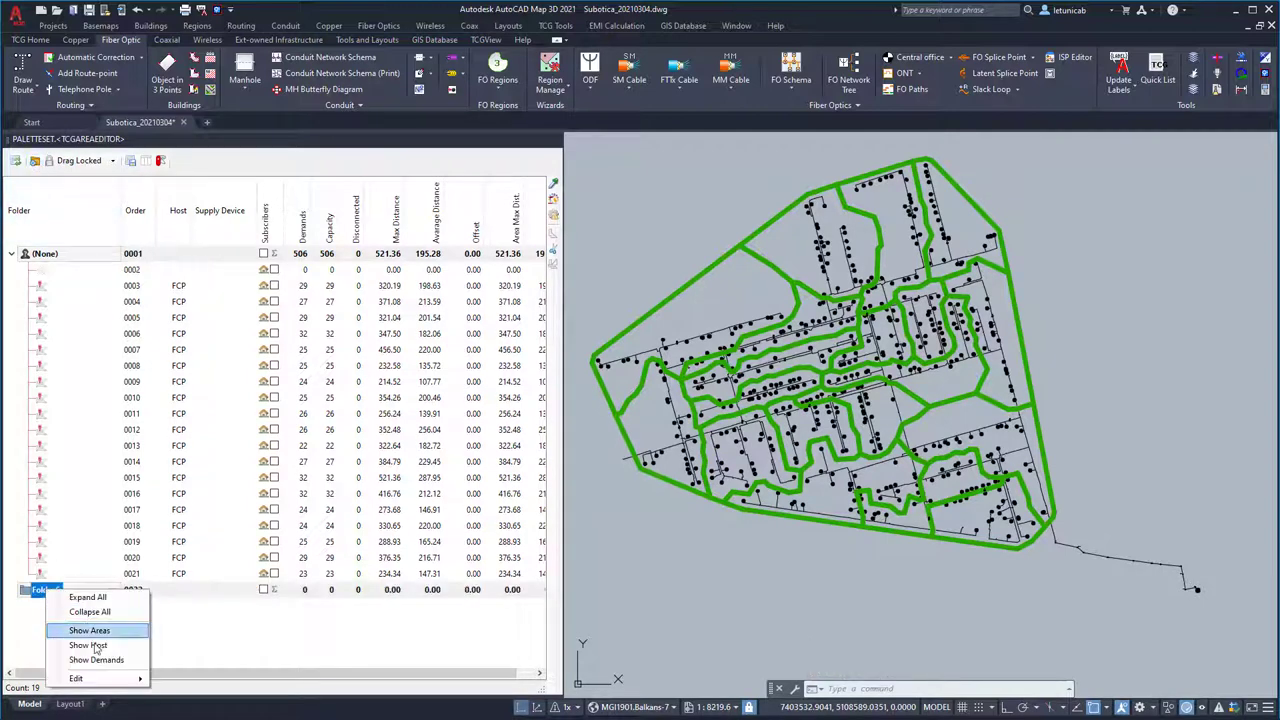
mouse_move(110, 678)
click(187, 633)
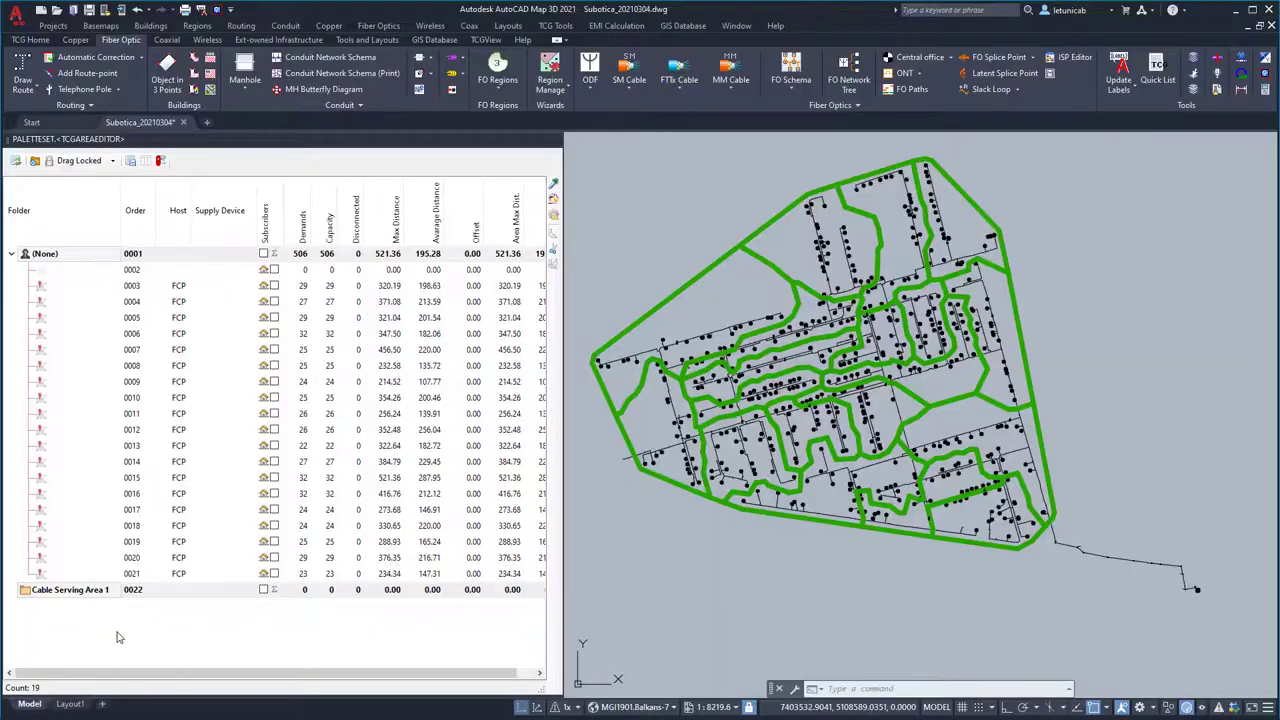
click(74, 592)
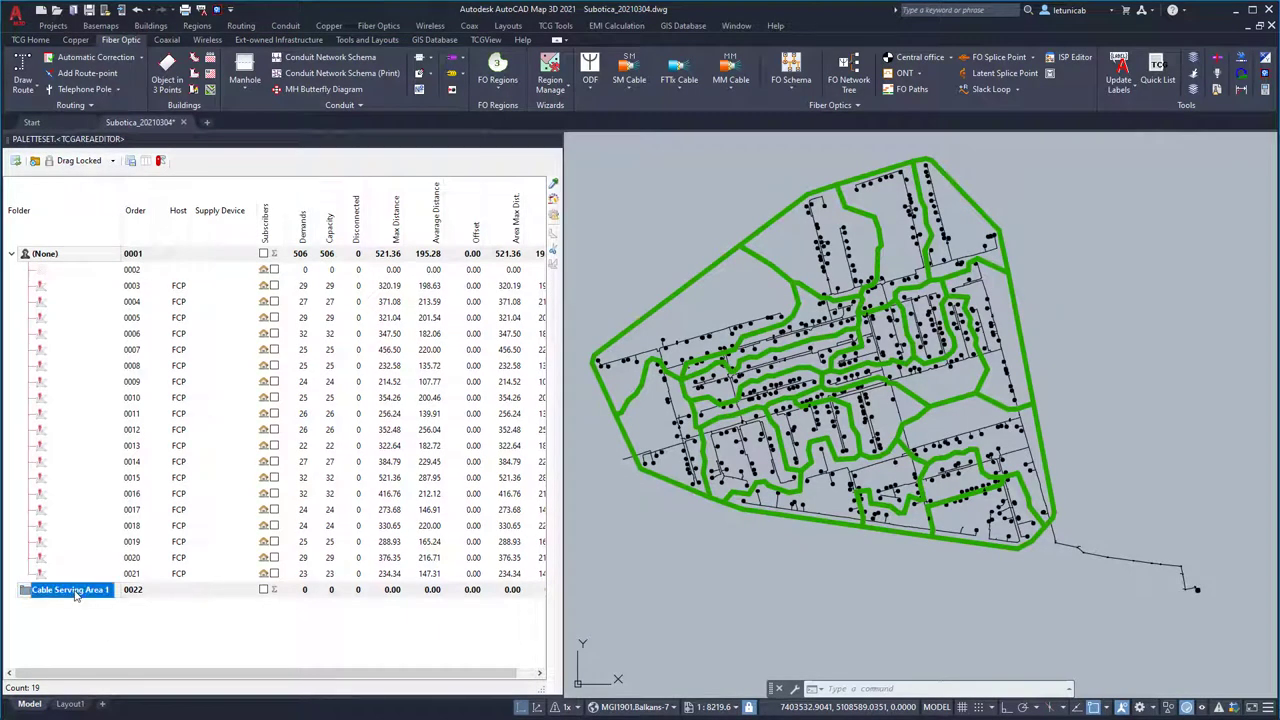
Step: Assign the ODF 144 chassis as the host of Cable Serving Area 1
right_click(74, 595)
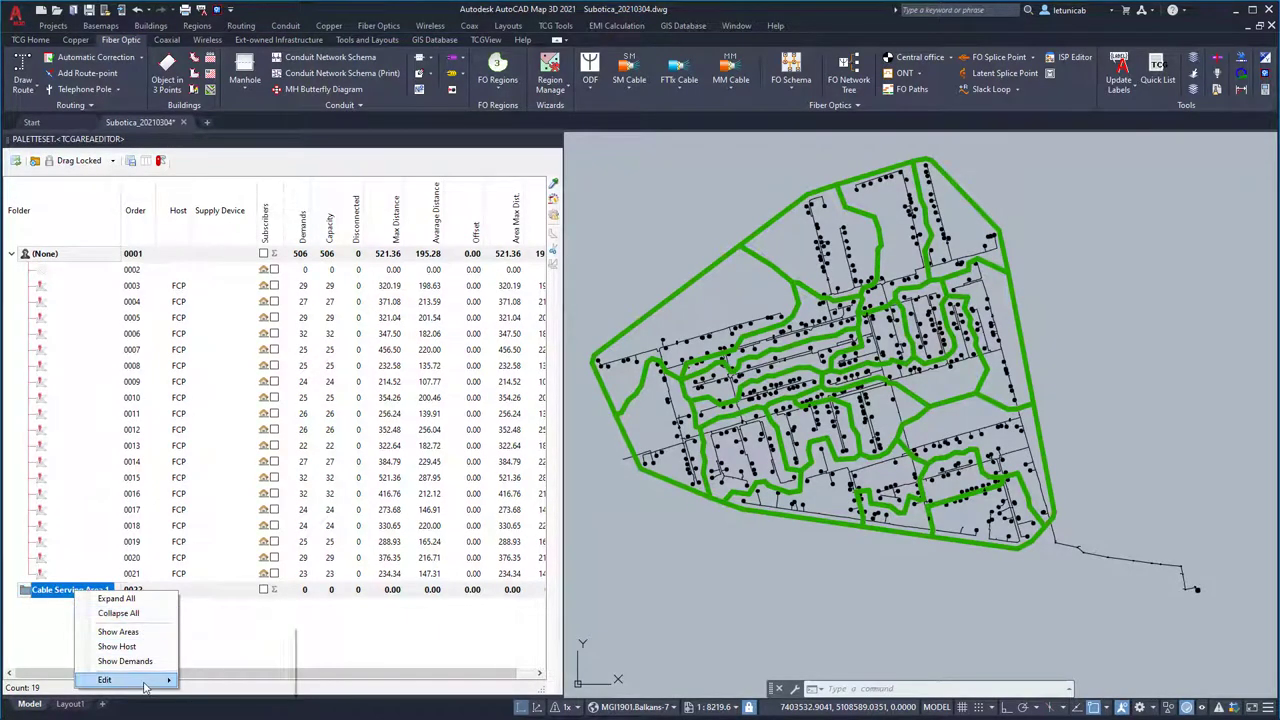
mouse_move(160, 680)
click(213, 682)
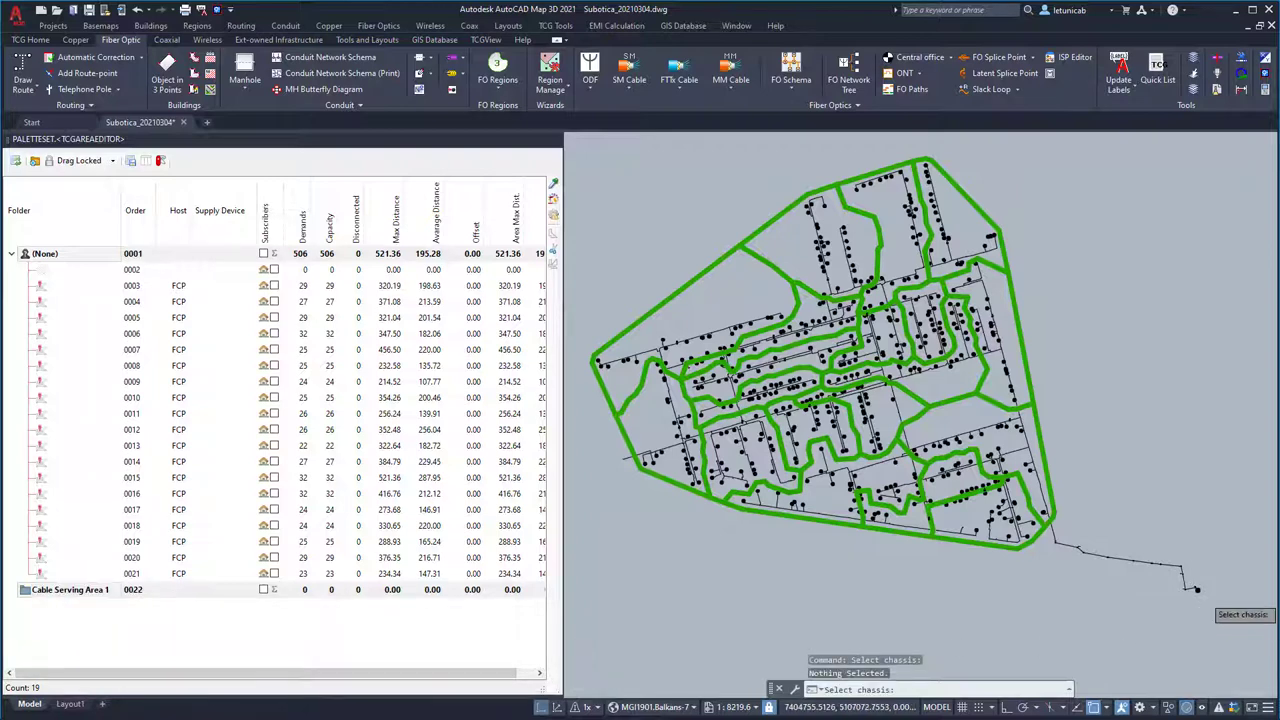
scroll(1195, 598, up, 10)
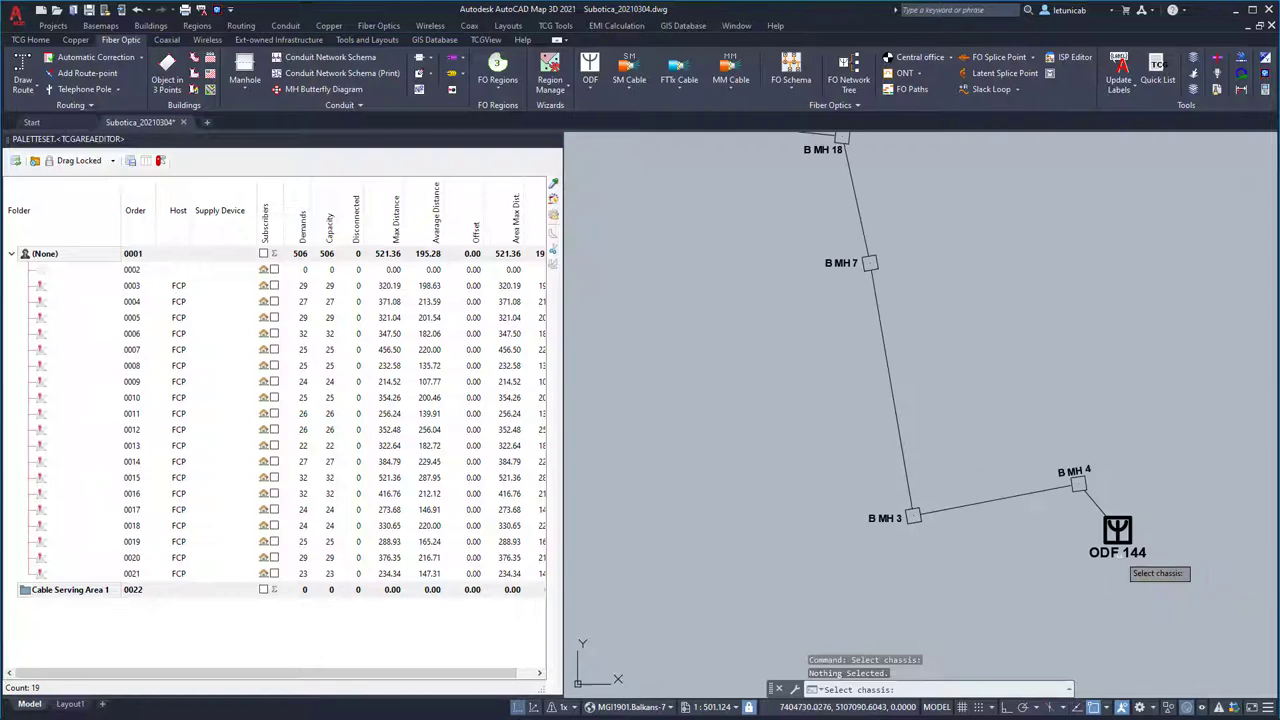
click(1126, 551)
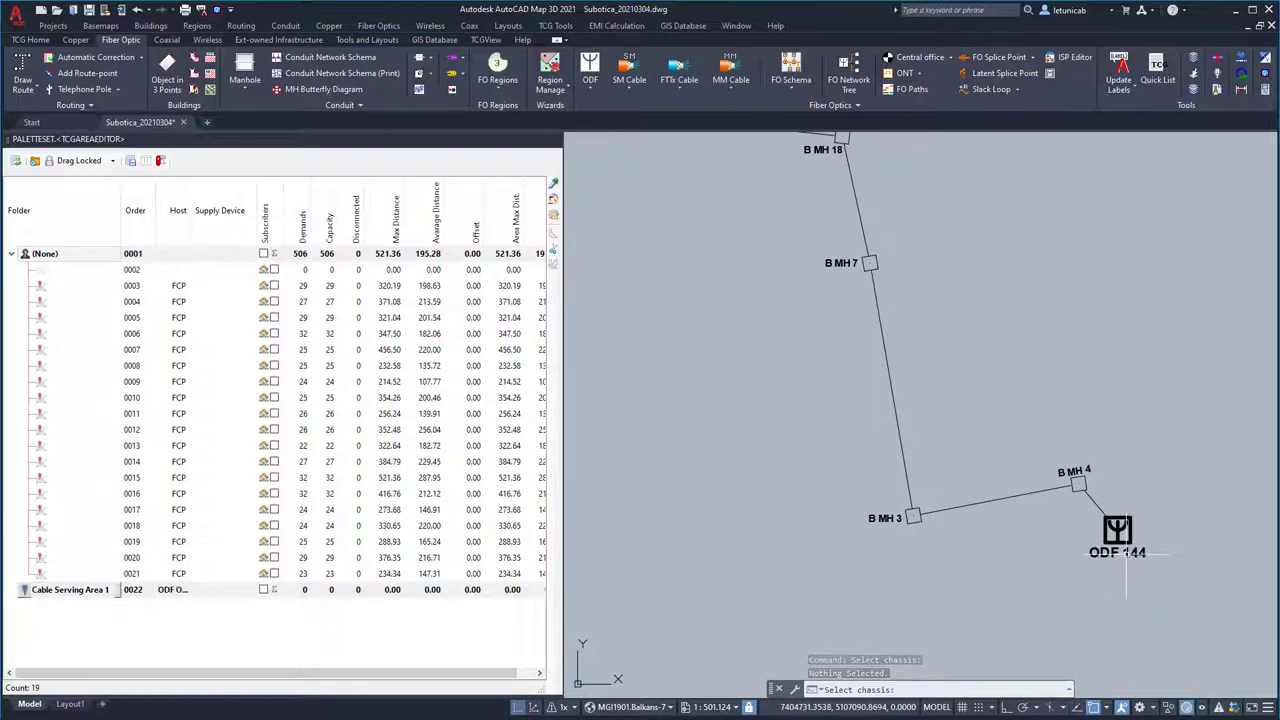
click(1058, 564)
scroll(1062, 562, down, 8)
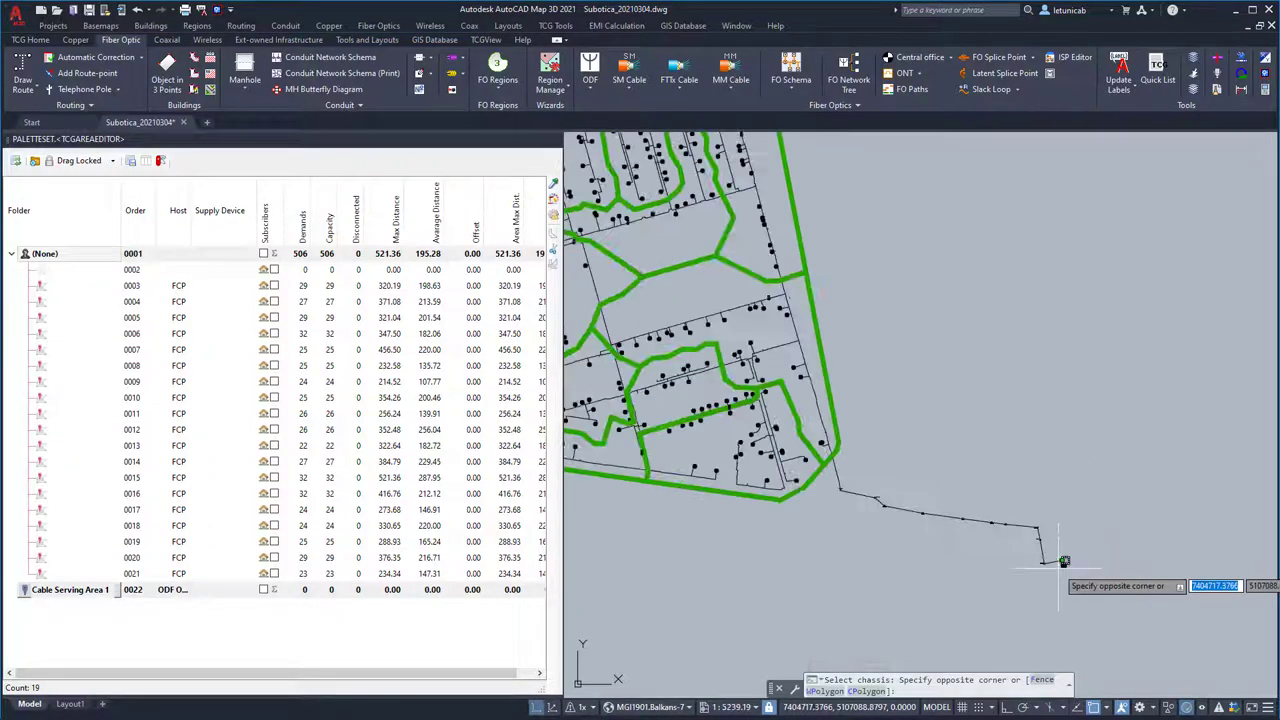
Step: Move FCP folders 0003–0021 under Cable Serving Area 1 using Drag to Organize, renumbering them 0004–0022
scroll(1062, 563, down, 3)
key(Escape)
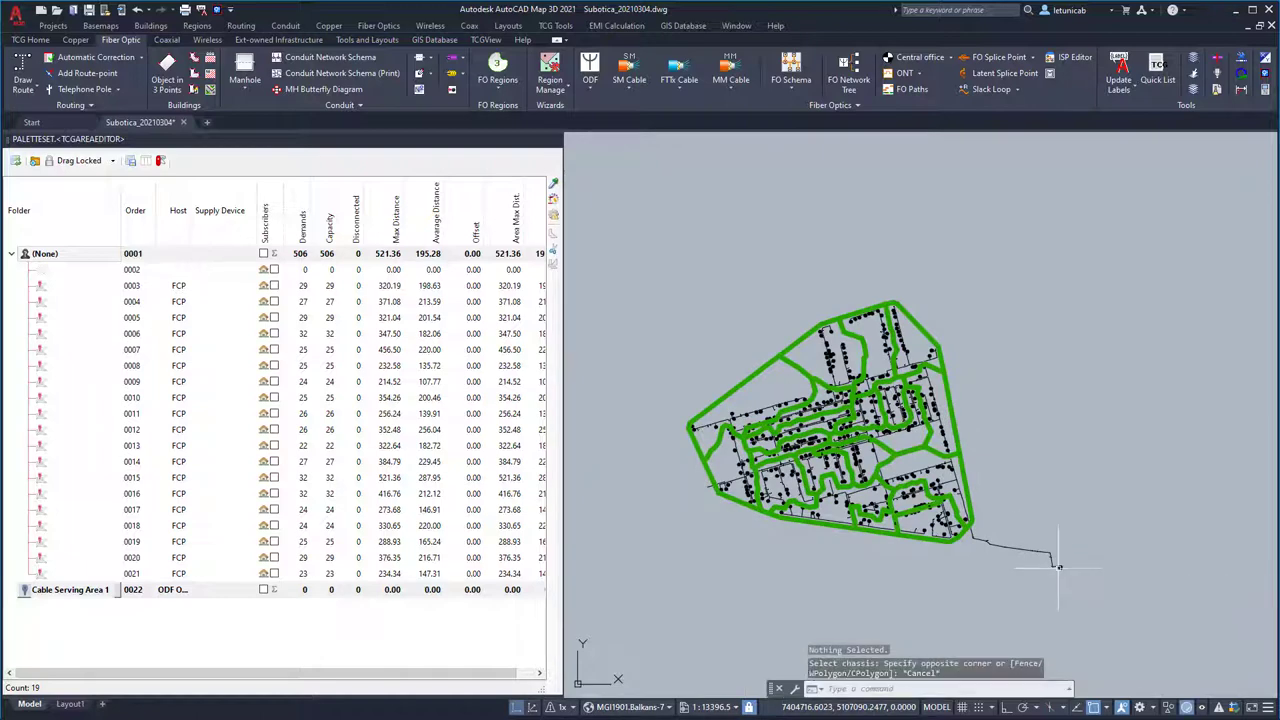
click(41, 288)
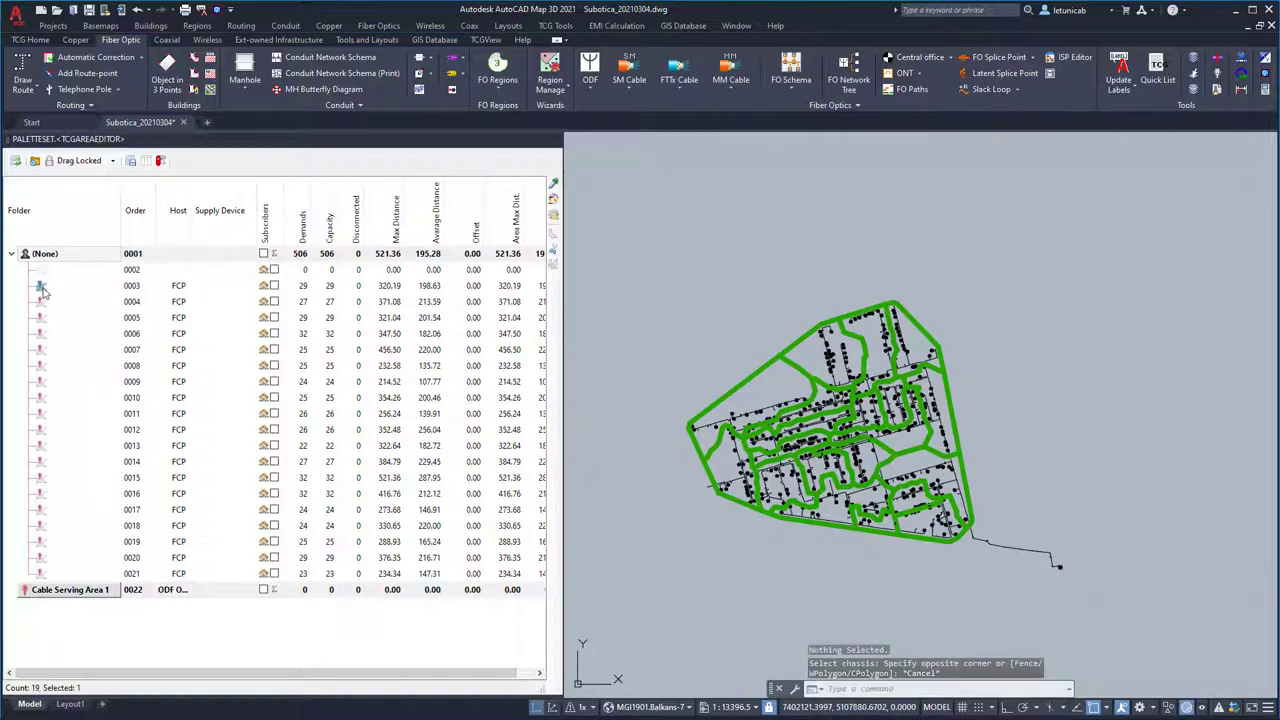
shift+click(41, 574)
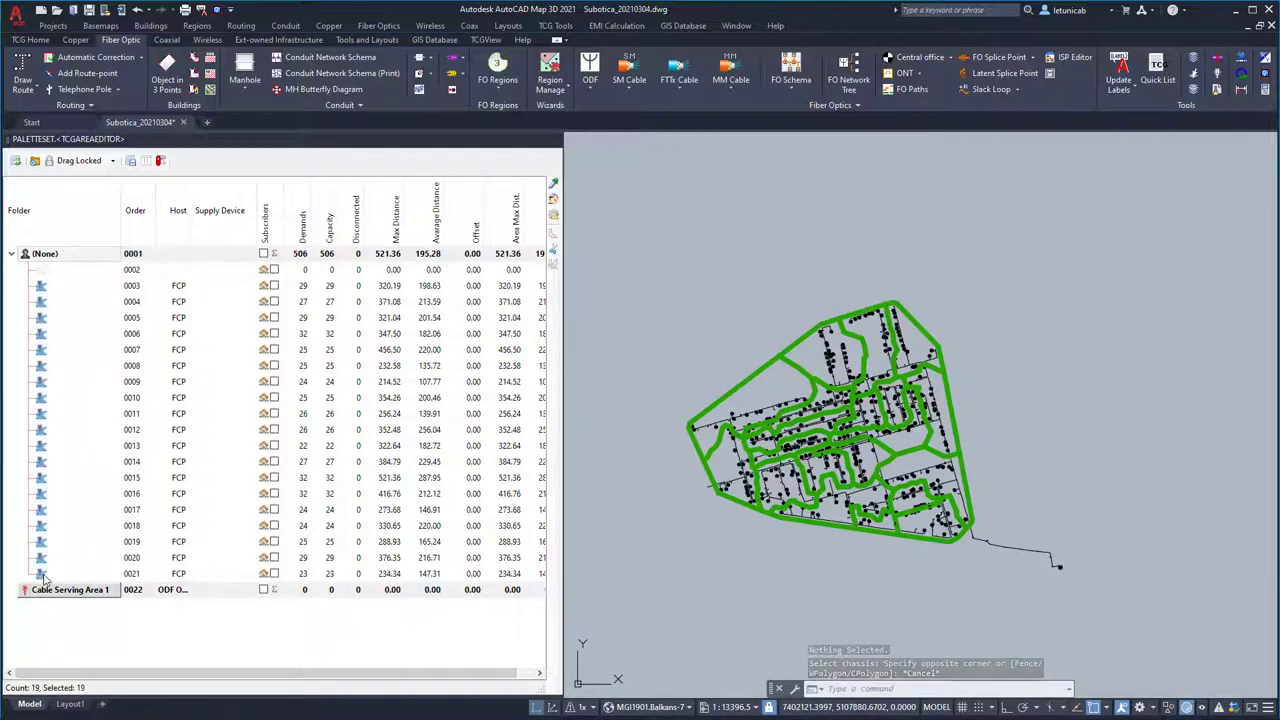
click(113, 162)
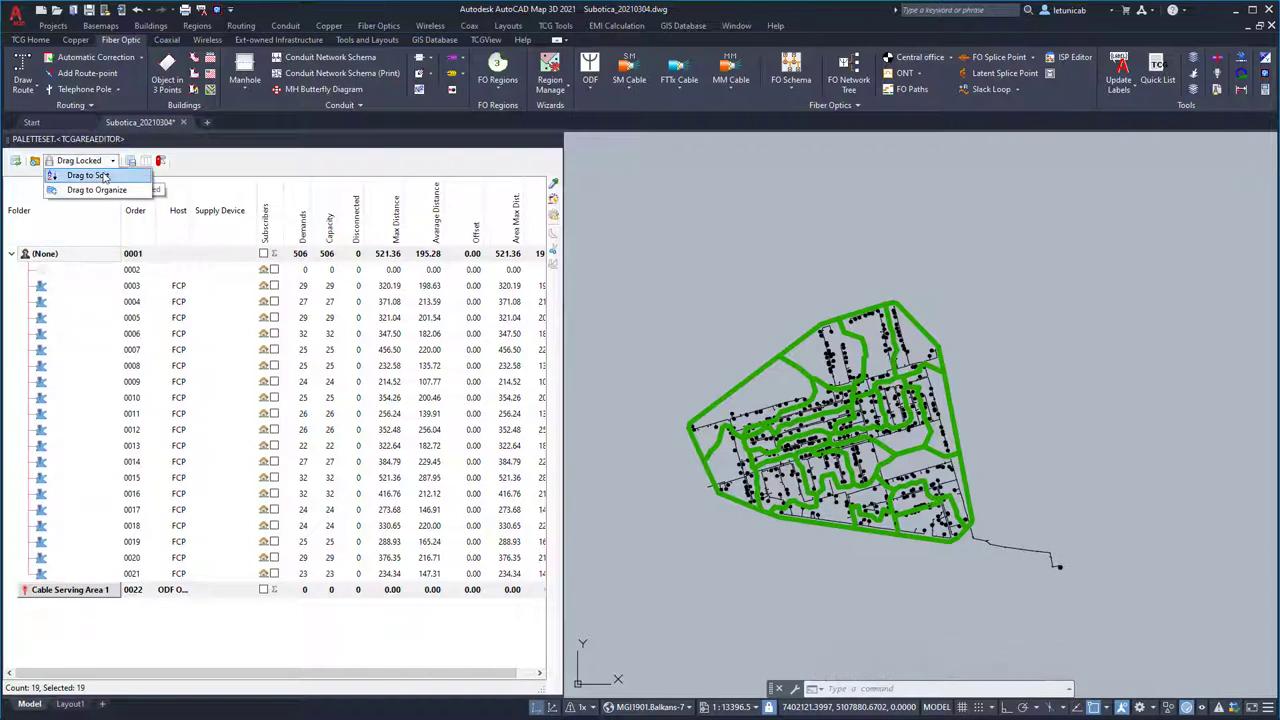
click(95, 192)
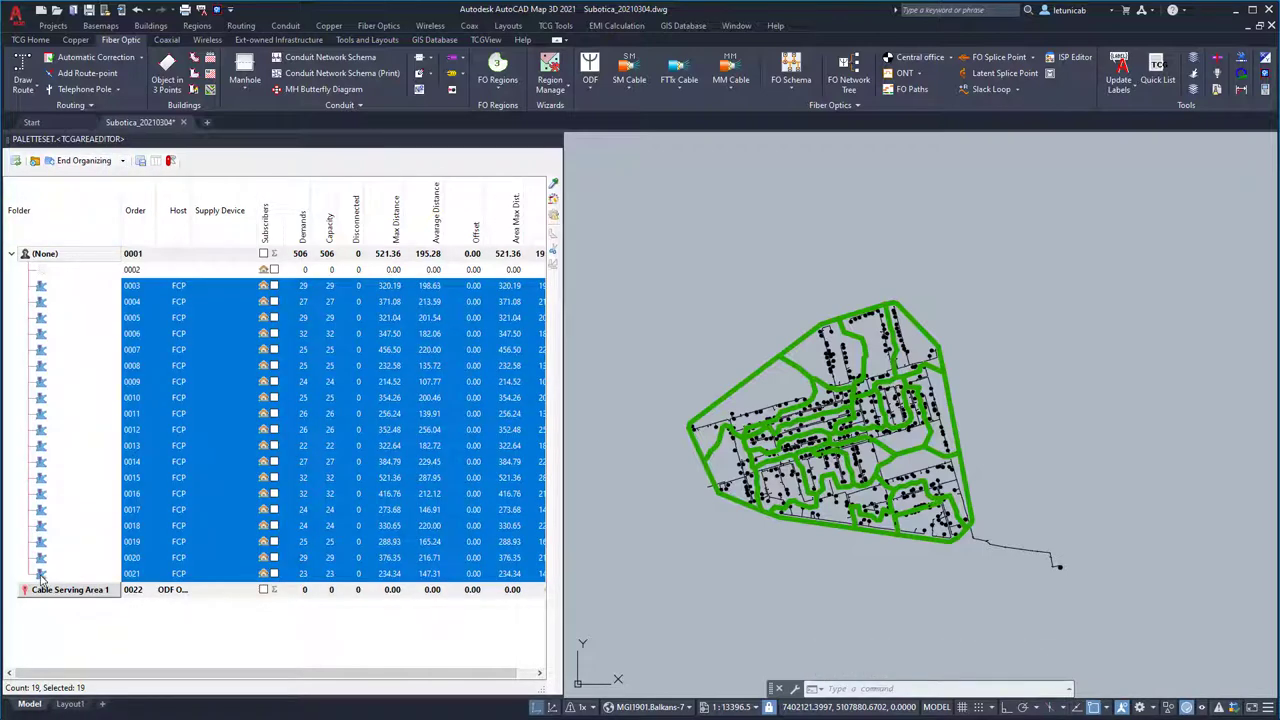
drag(41, 578, 54, 594)
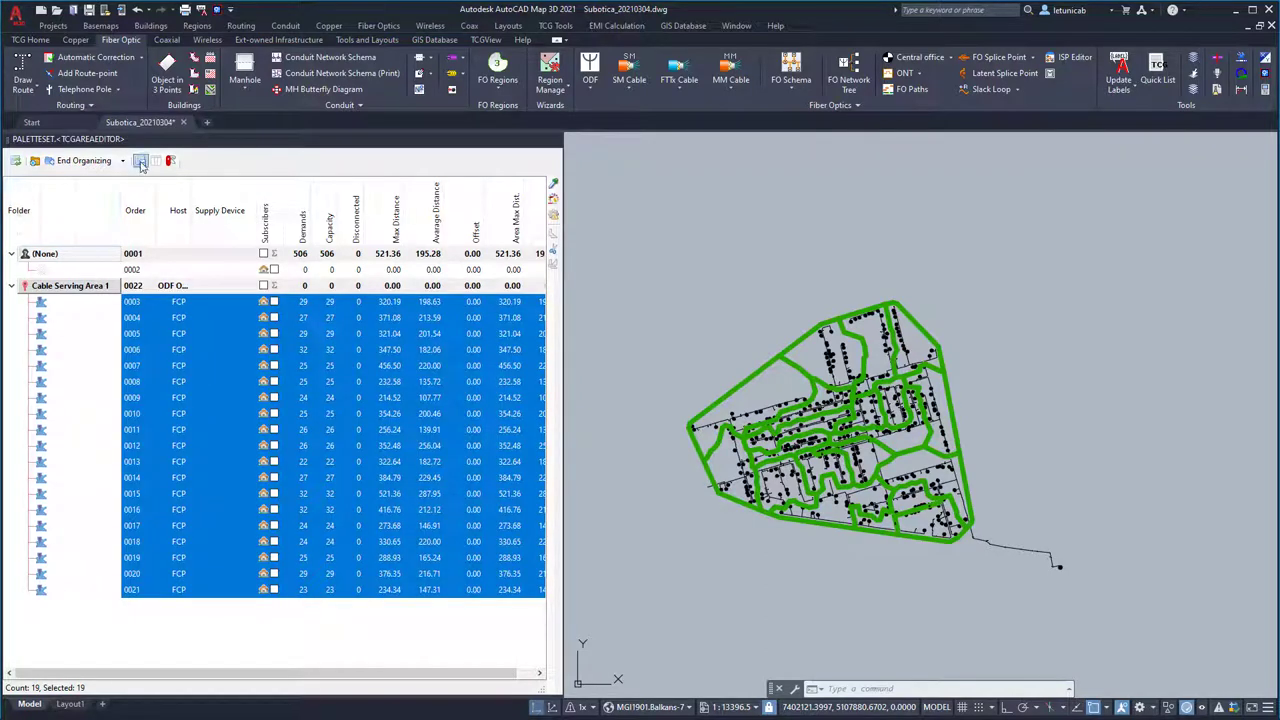
click(88, 162)
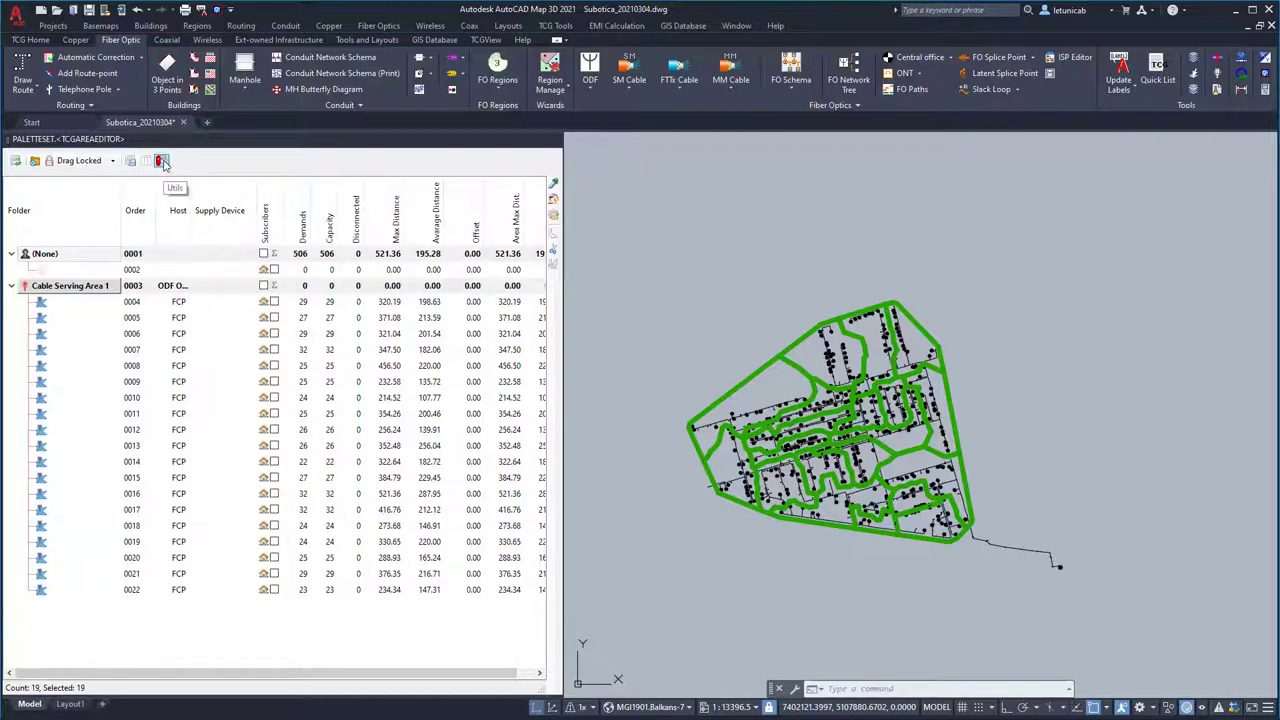
Step: Choose Auto Cable Routing in Utils, check all folders including Cable Serving Area 1, and run it
click(162, 162)
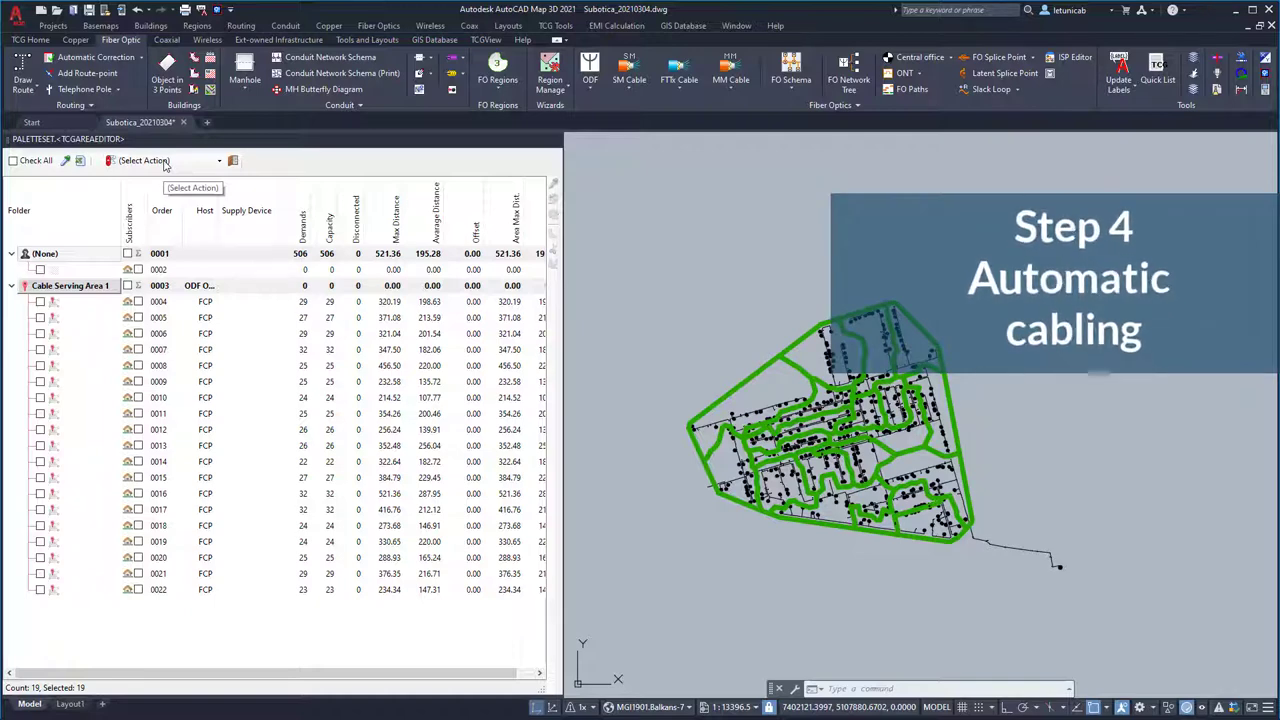
click(165, 160)
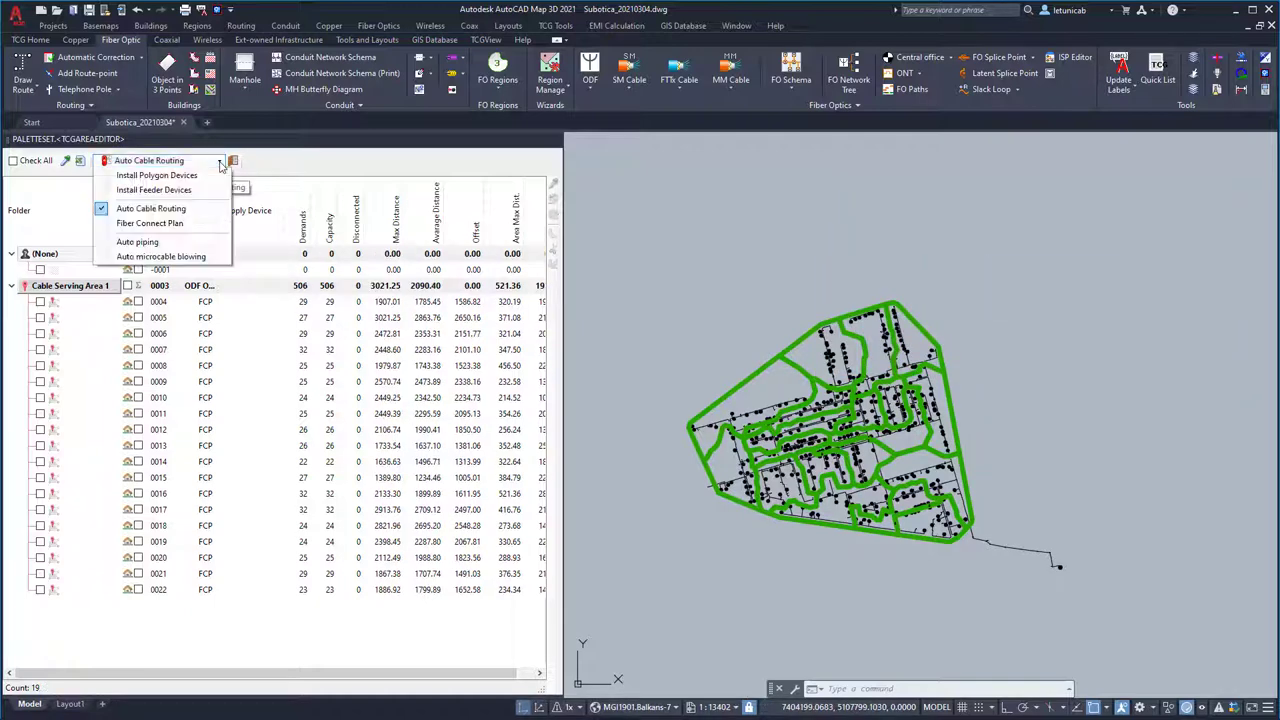
click(180, 208)
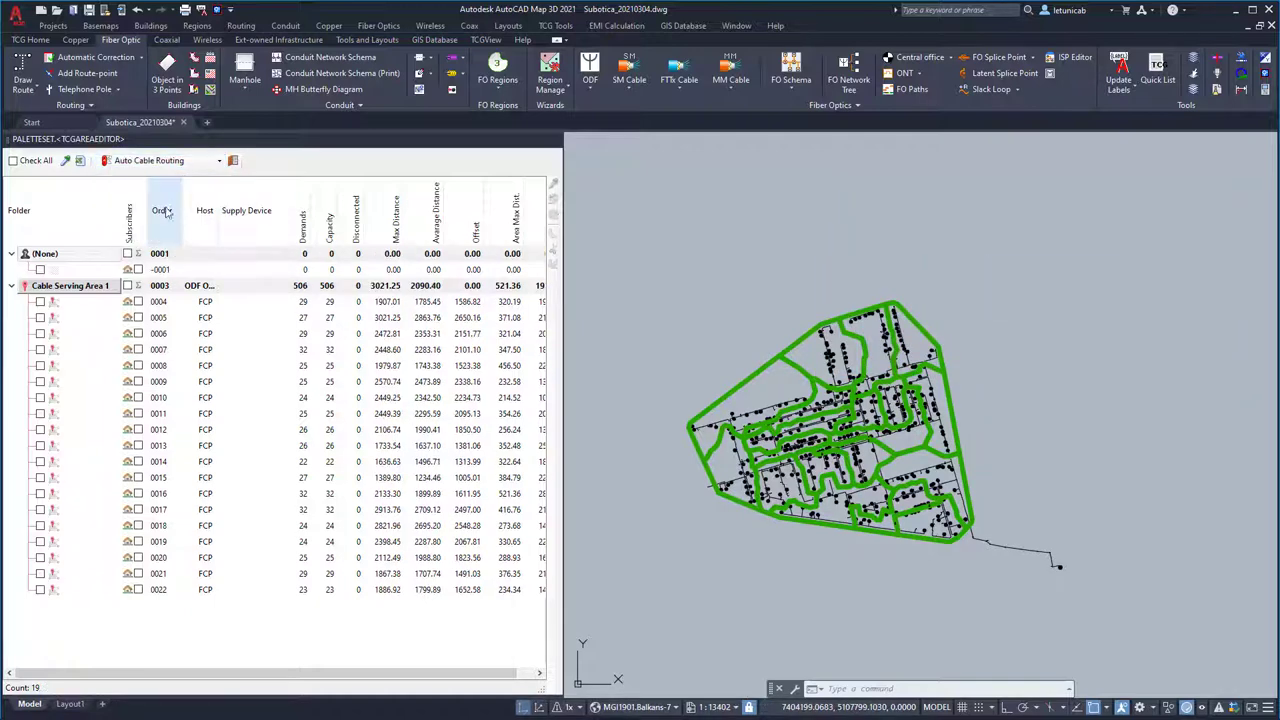
click(36, 161)
click(130, 286)
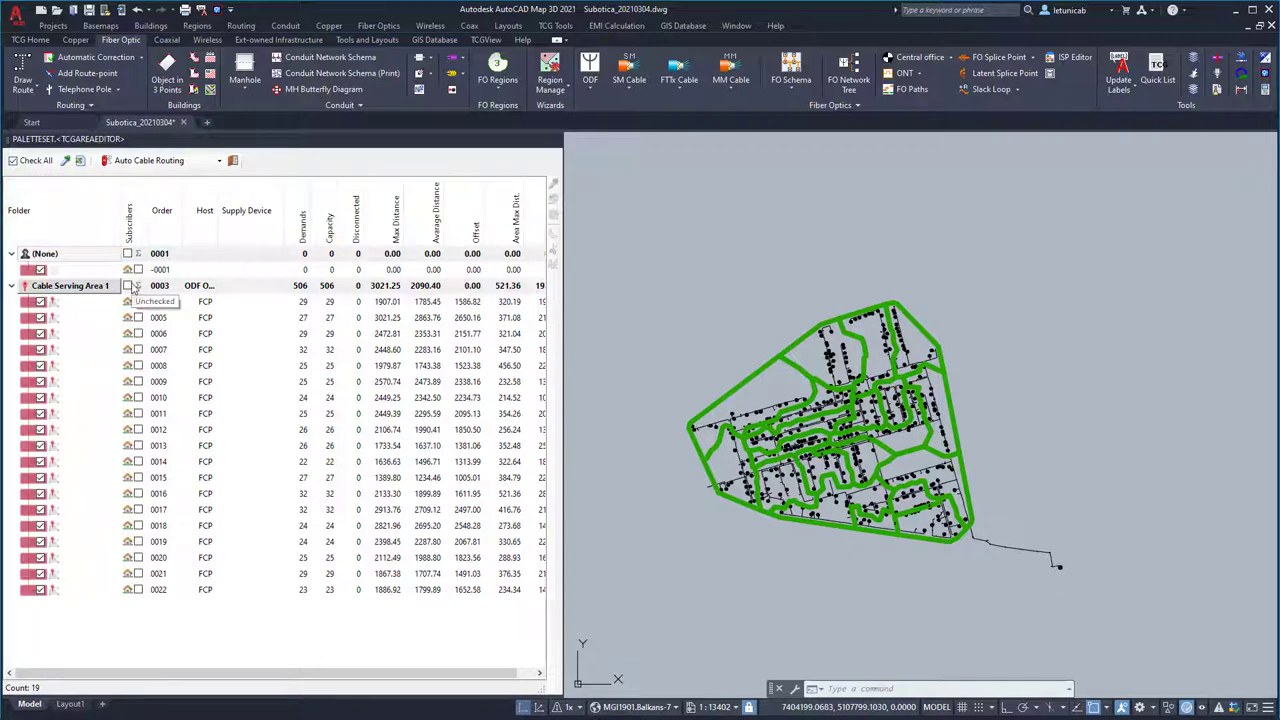
click(150, 161)
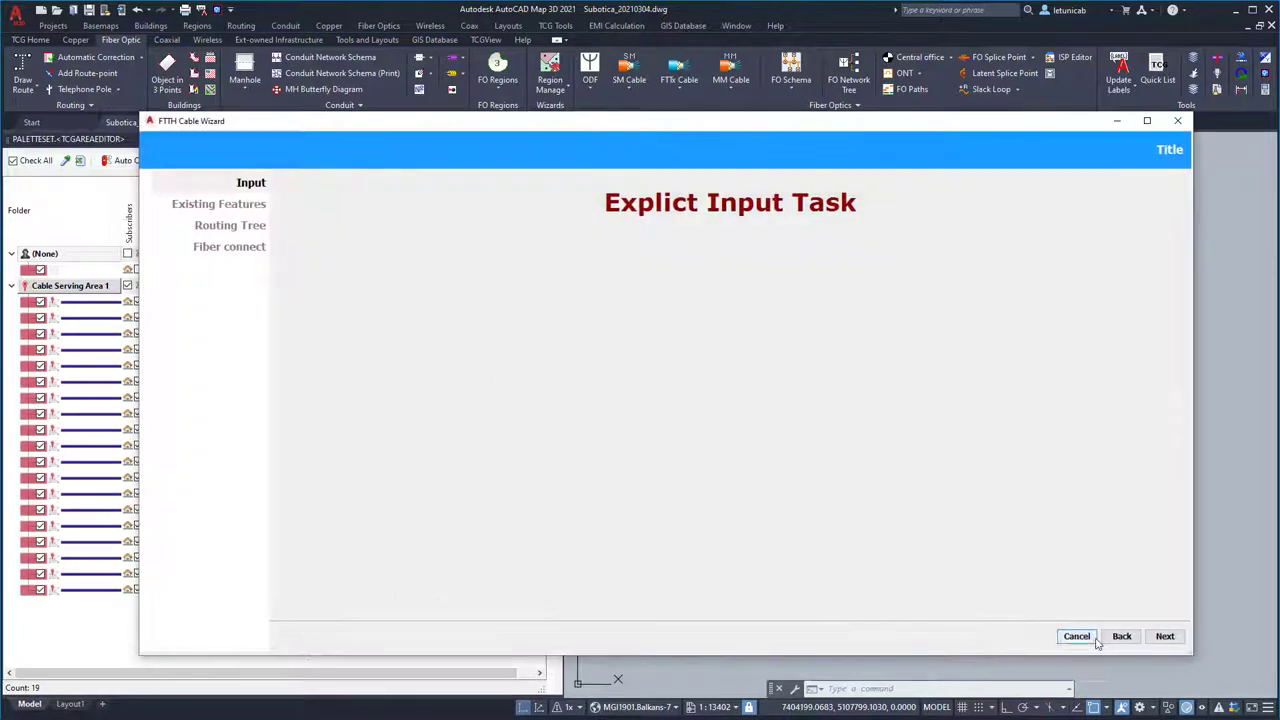
Step: Advance the Cable Wizard to the Routing Tree, then shrink it and move it aside
click(1164, 637)
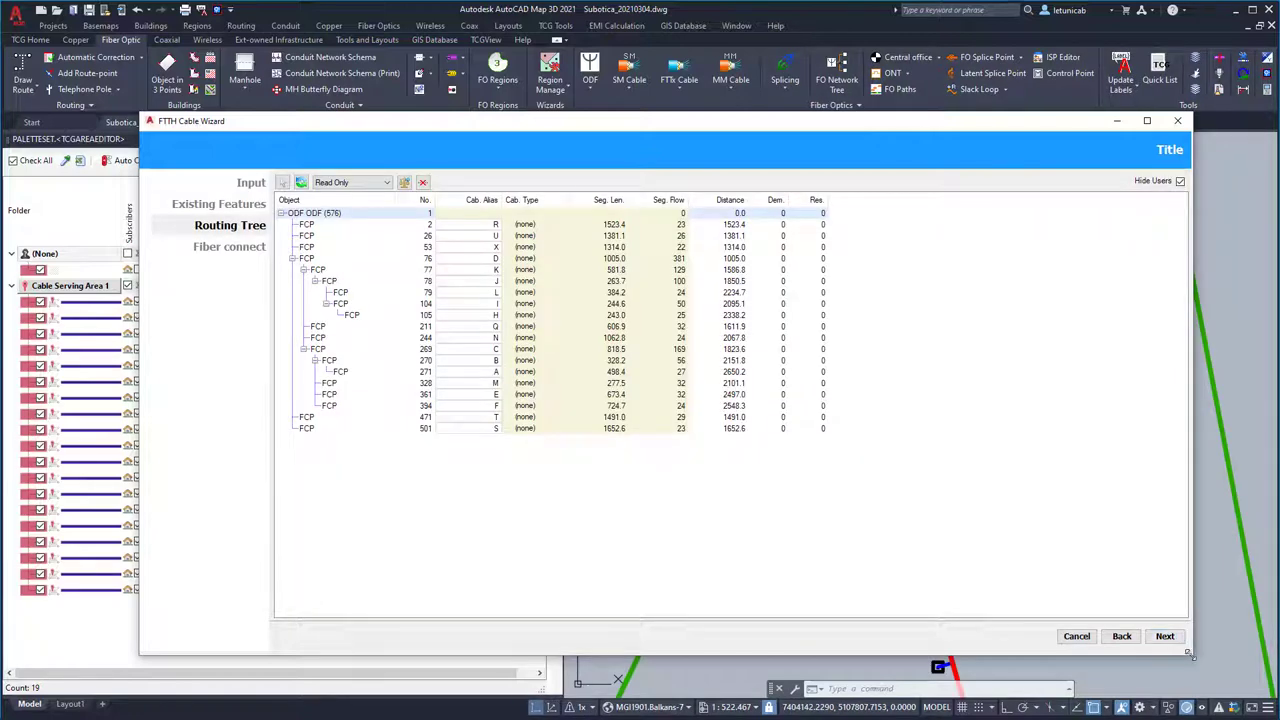
mouse_move(1189, 656)
mouse_down()
mouse_move(1088, 523)
mouse_move(1010, 540)
mouse_move(910, 490)
mouse_move(868, 497)
mouse_up()
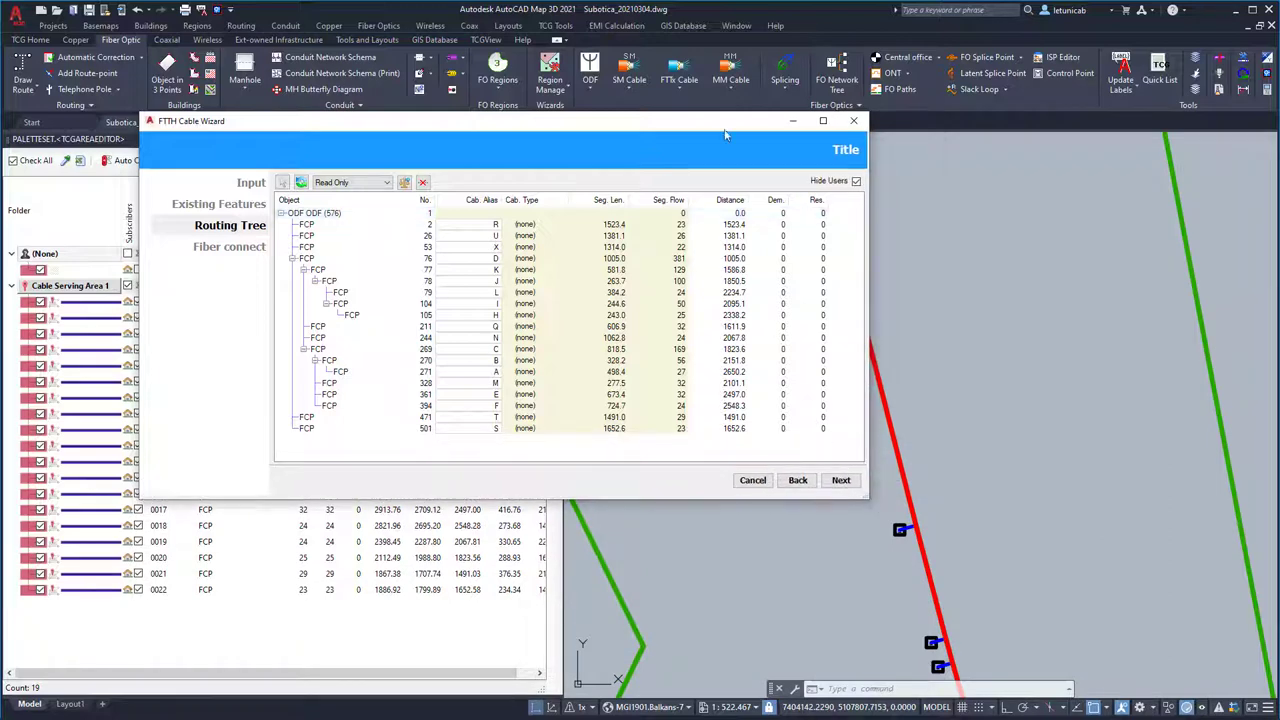
drag(725, 128, 659, 189)
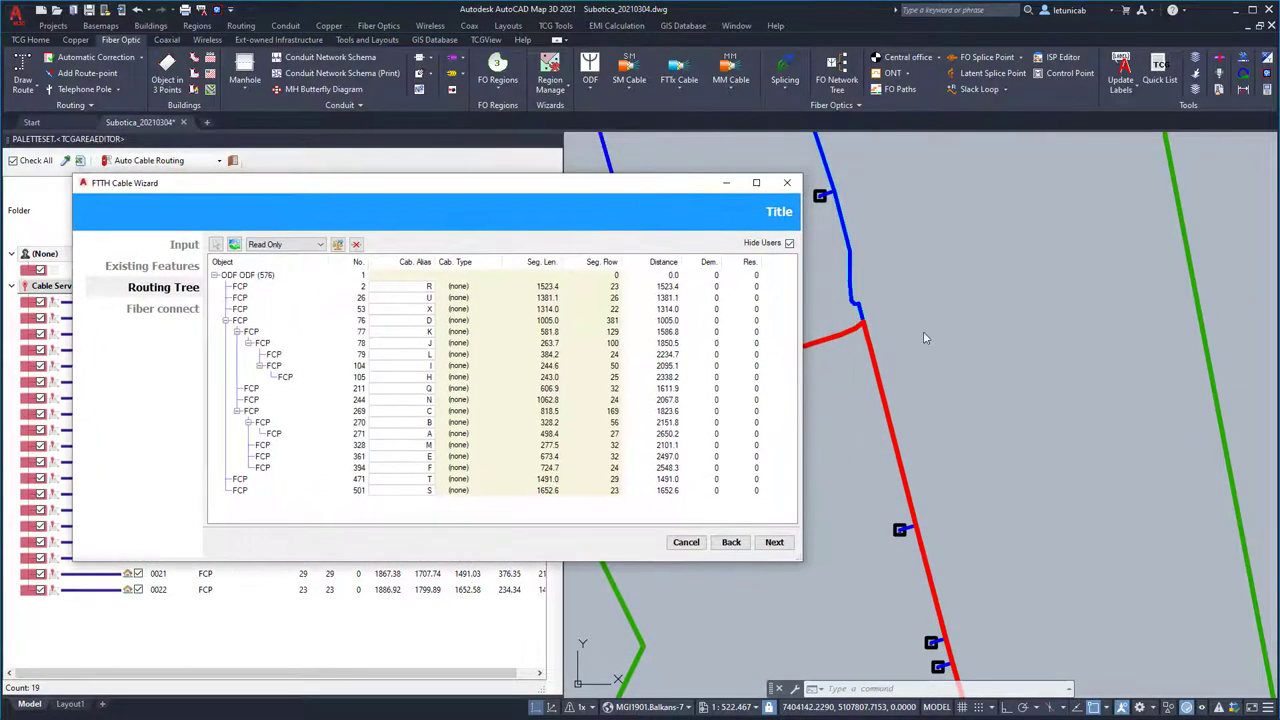
Step: Narrow the wizard and zoom the map to the first FCP cable
scroll(1057, 334, down, 8)
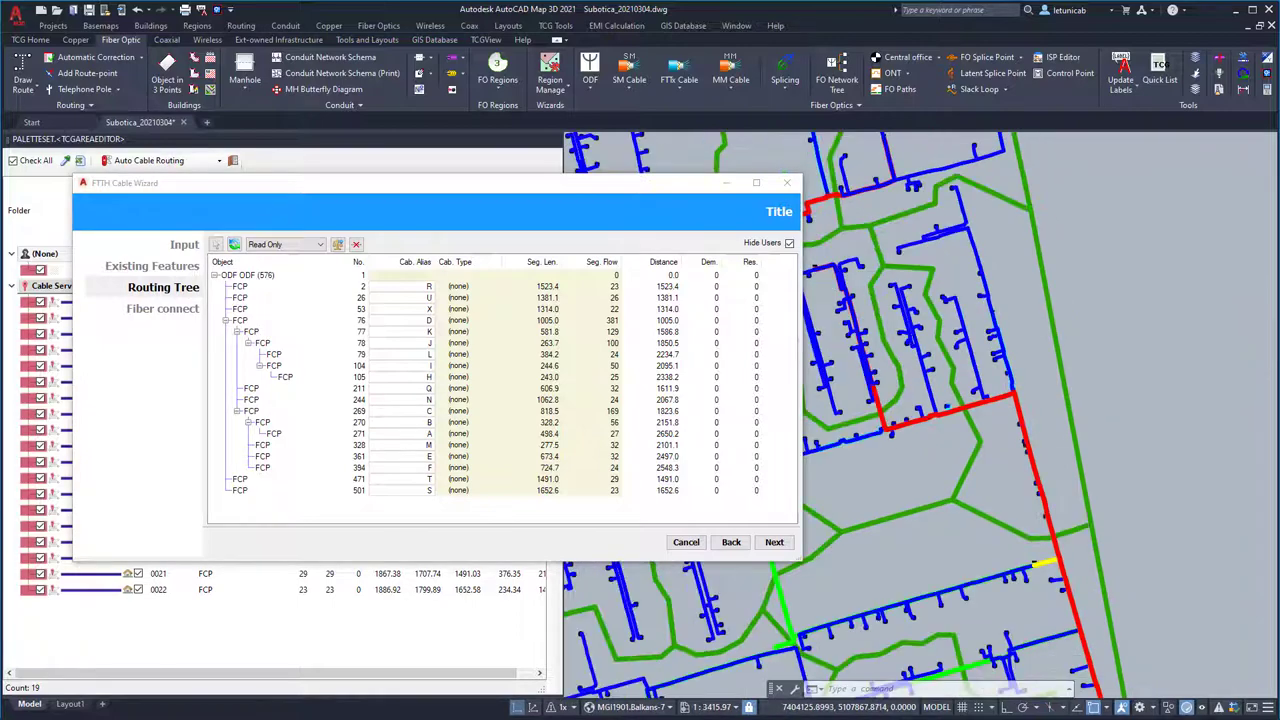
scroll(1057, 334, down, 4)
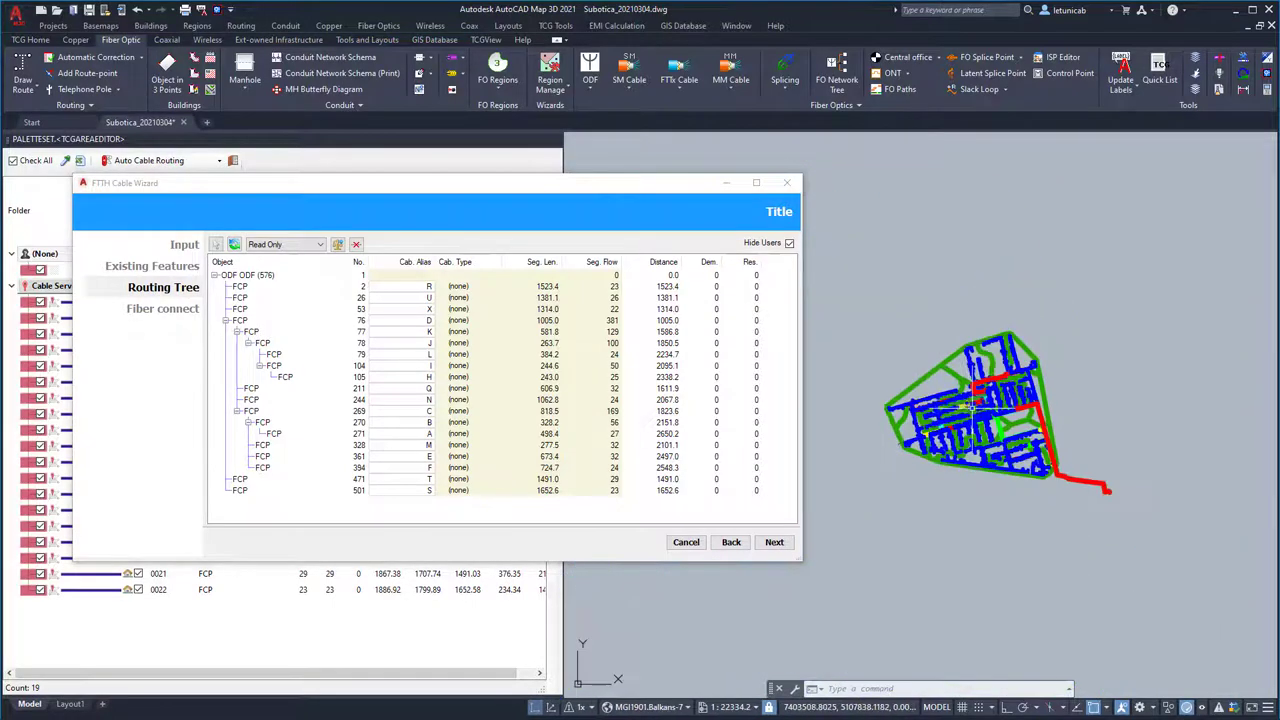
scroll(1040, 400, up, 2)
scroll(1006, 418, up, 2)
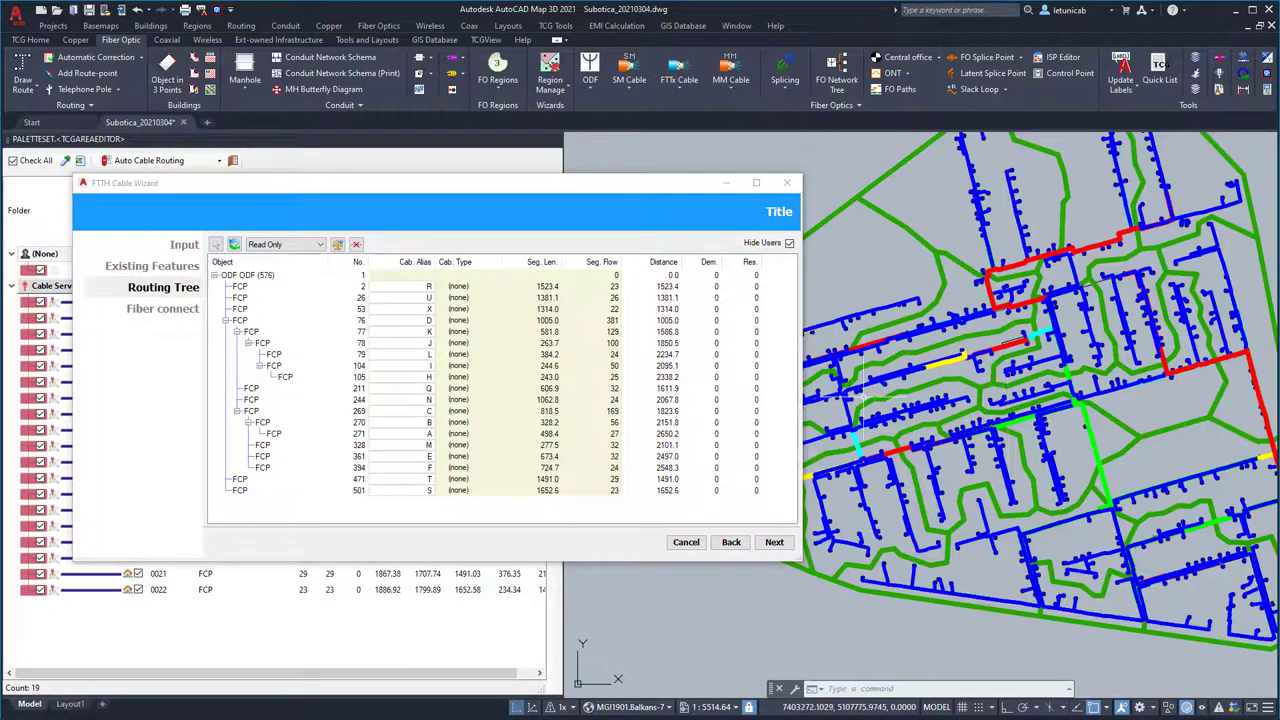
drag(800, 381, 670, 392)
click(600, 287)
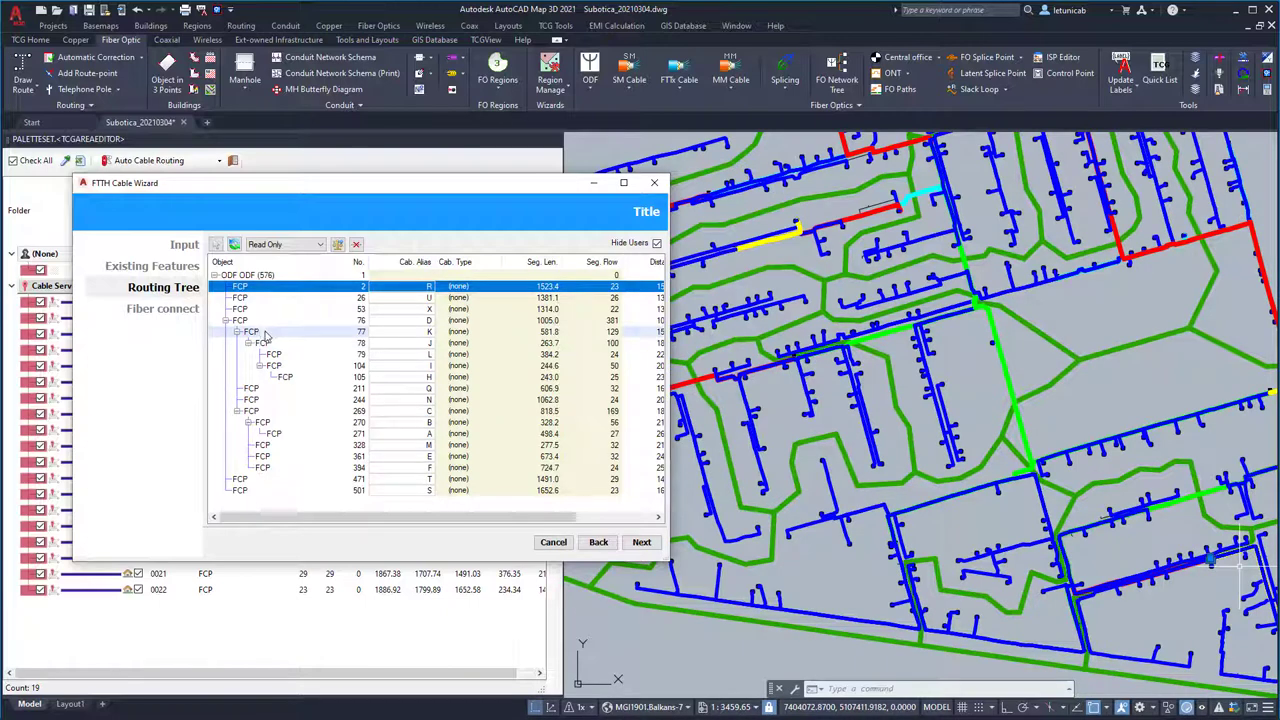
Step: Apply the favourite cable list: 6x6 G.652.D trunk and 1x2 G.652.D branch cables
click(338, 245)
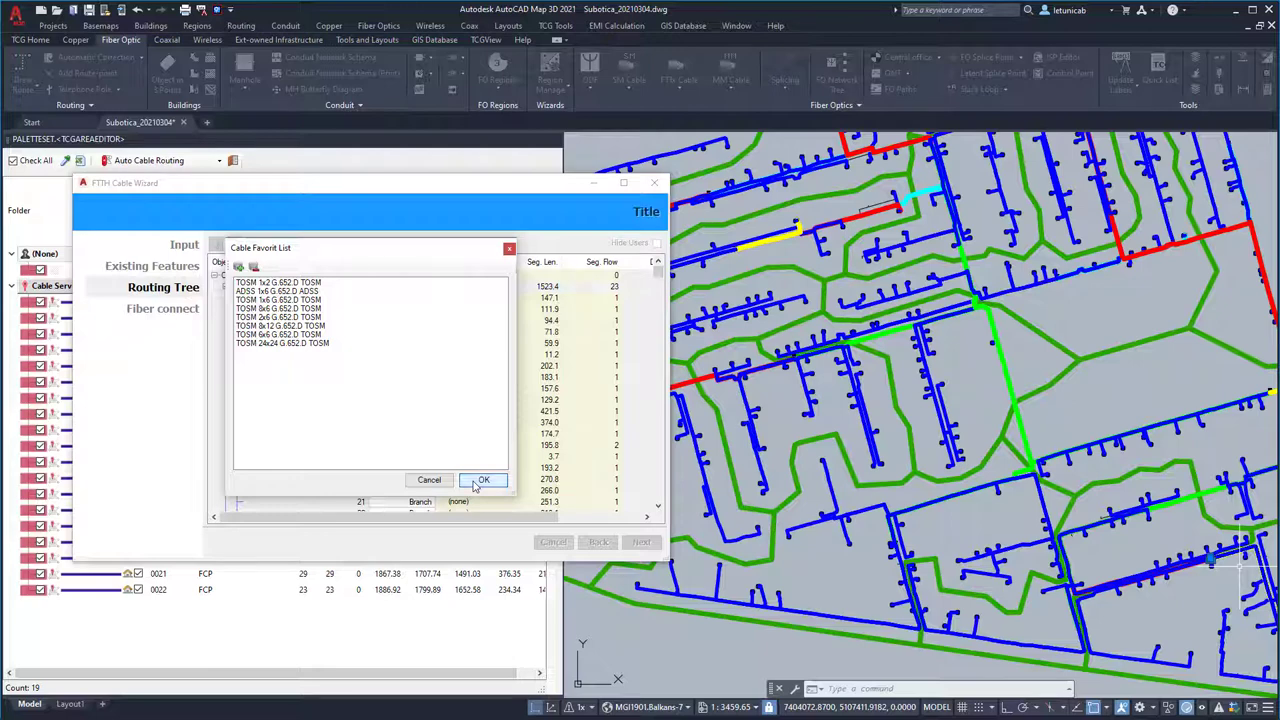
click(476, 484)
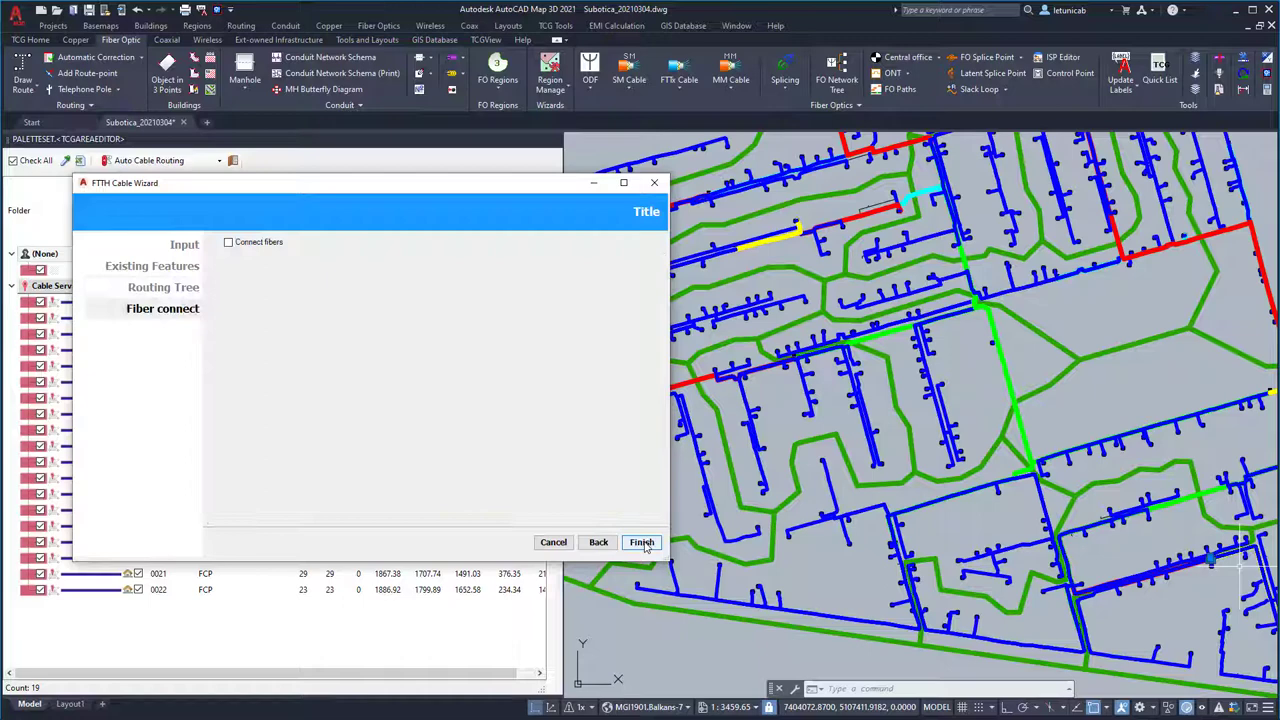
Step: Enable Connect fibers, enlarge the wizard, and show the Connect Plan of ODF fibers to FCP branches
click(642, 542)
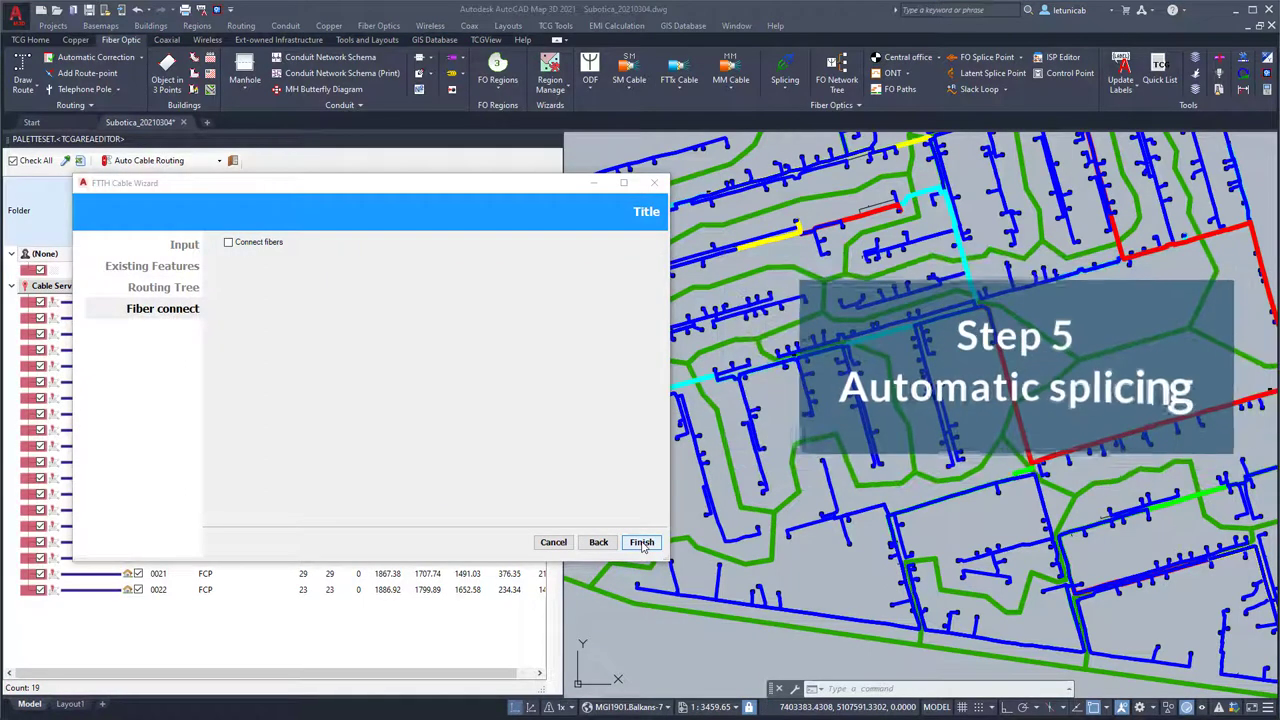
click(228, 242)
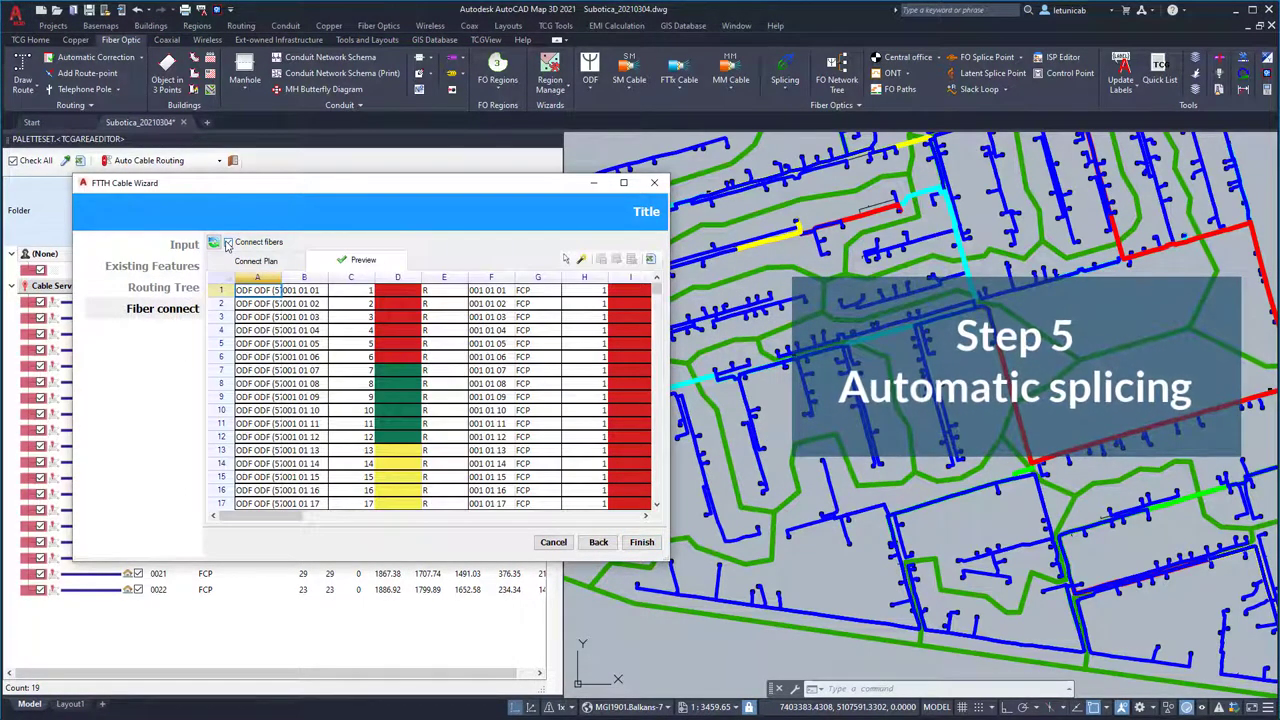
drag(667, 563, 1108, 662)
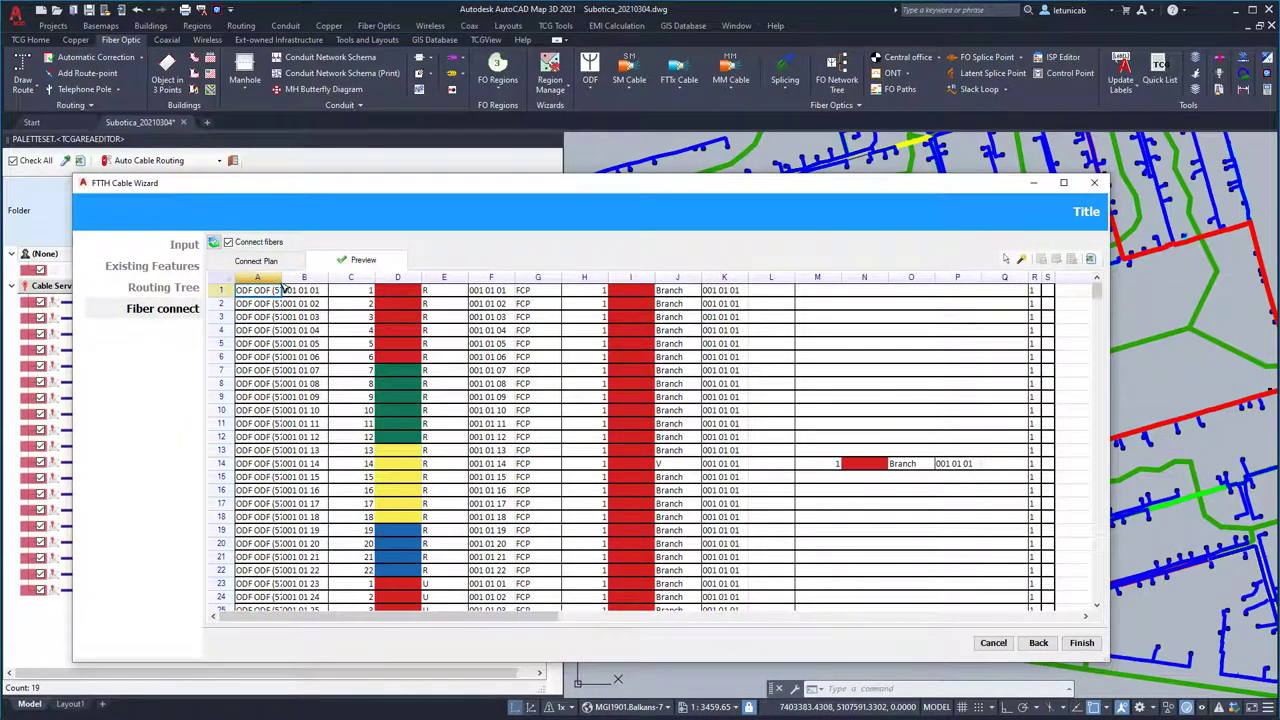
click(274, 262)
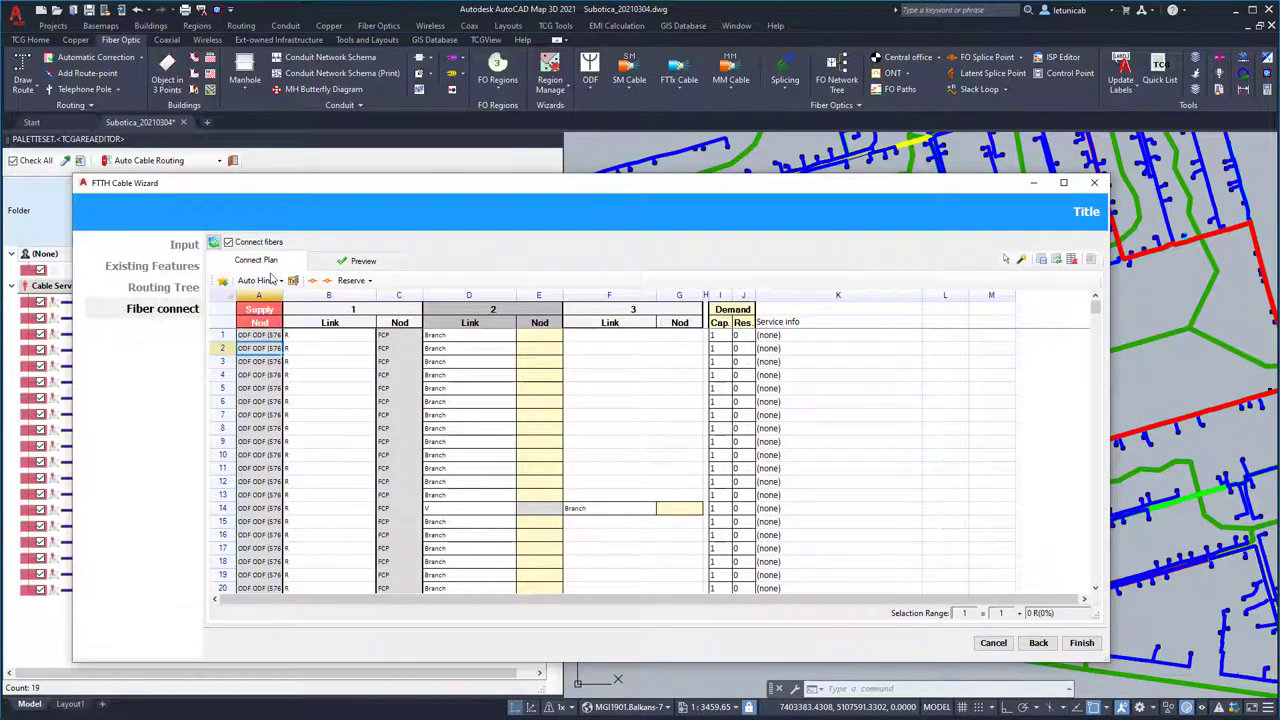
Step: In Sorting Demands, move the selected demand rows to the top and confirm
right_click(258, 352)
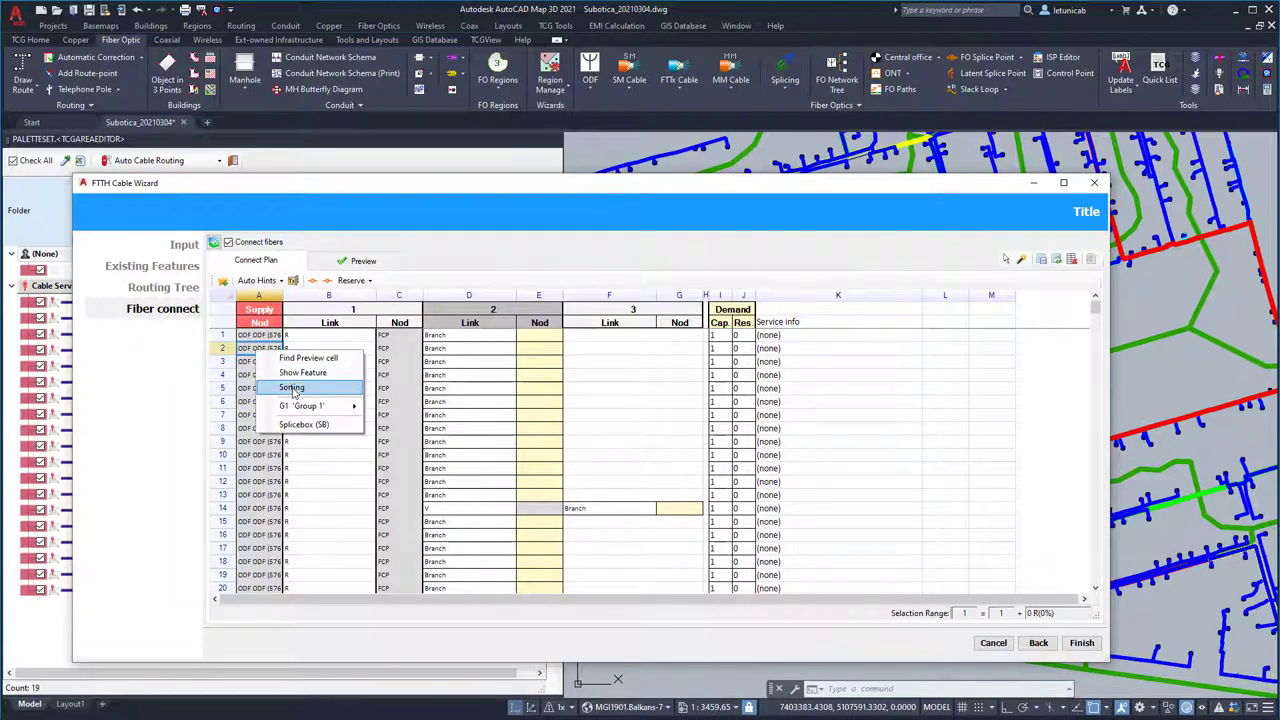
click(290, 386)
drag(214, 153, 681, 260)
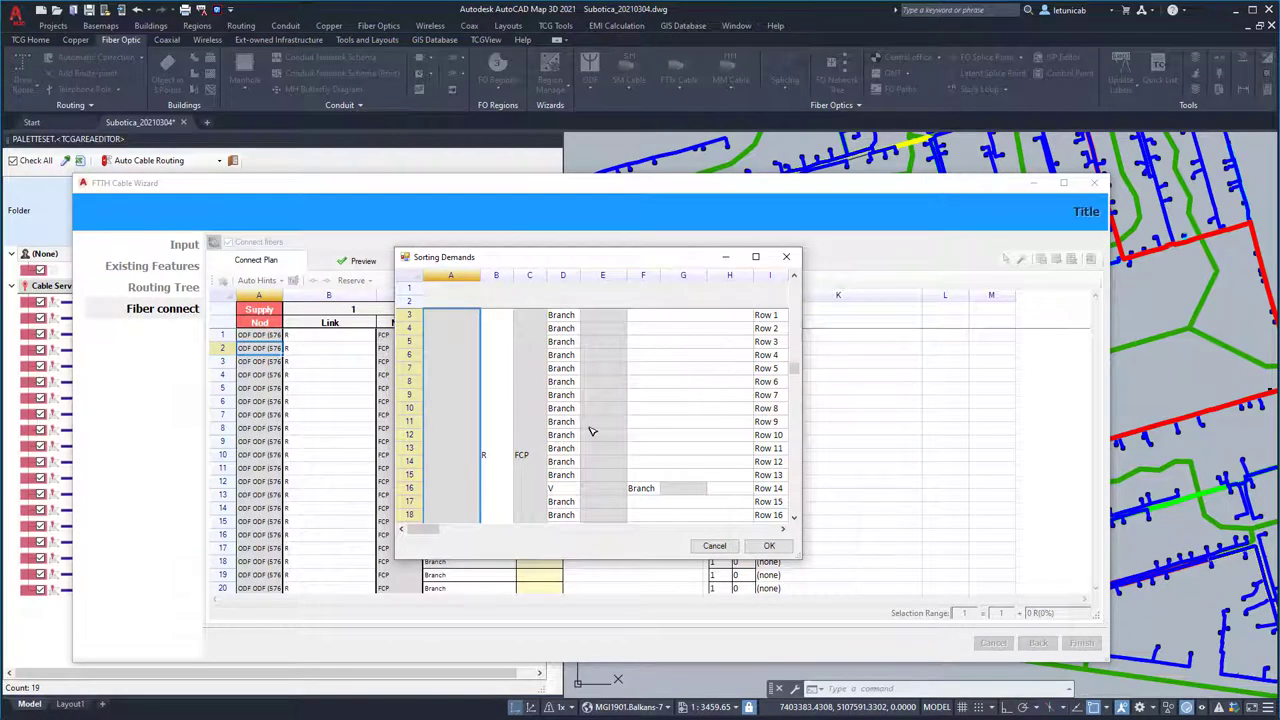
ctrl+scroll(590, 432, down, 5)
click(467, 463)
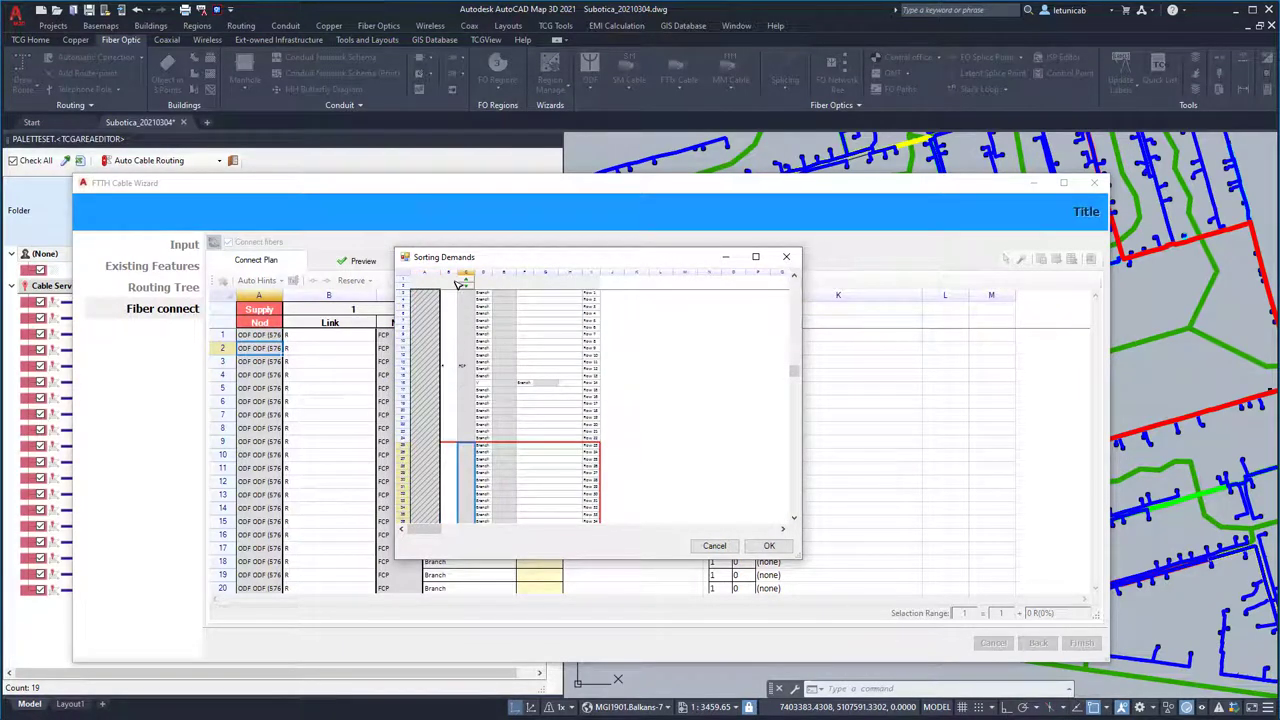
drag(467, 282, 467, 282)
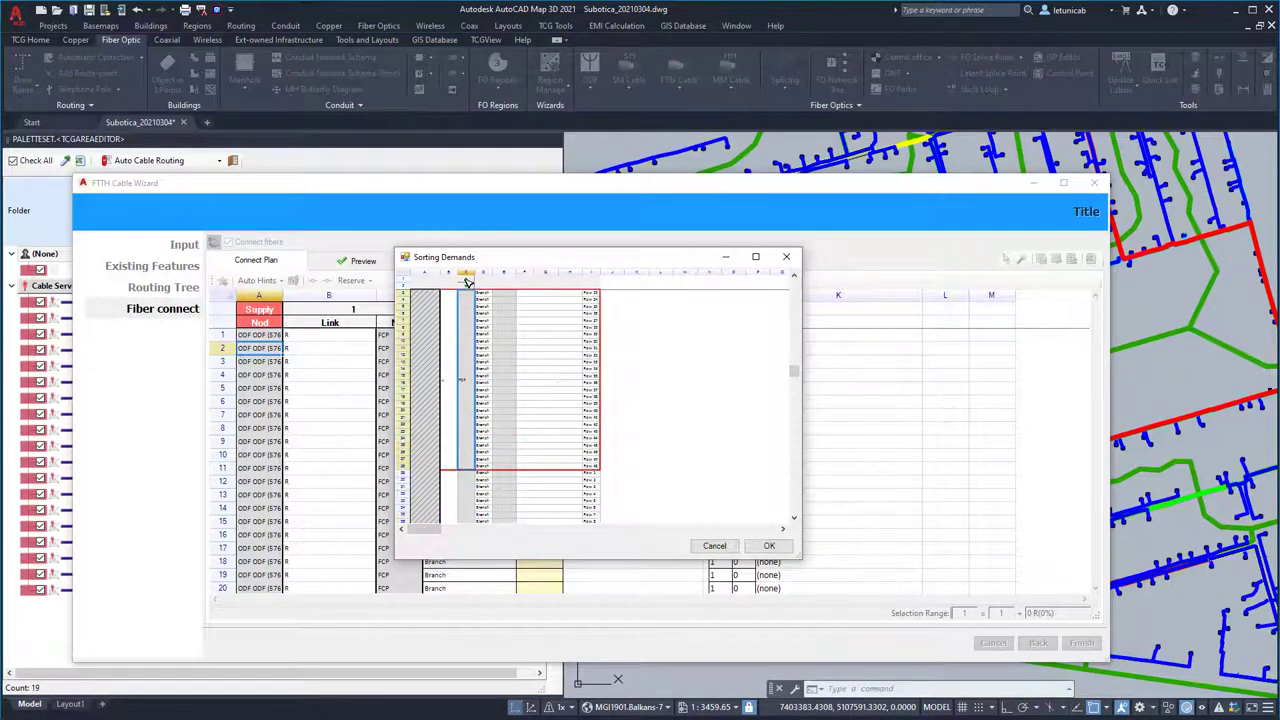
click(766, 546)
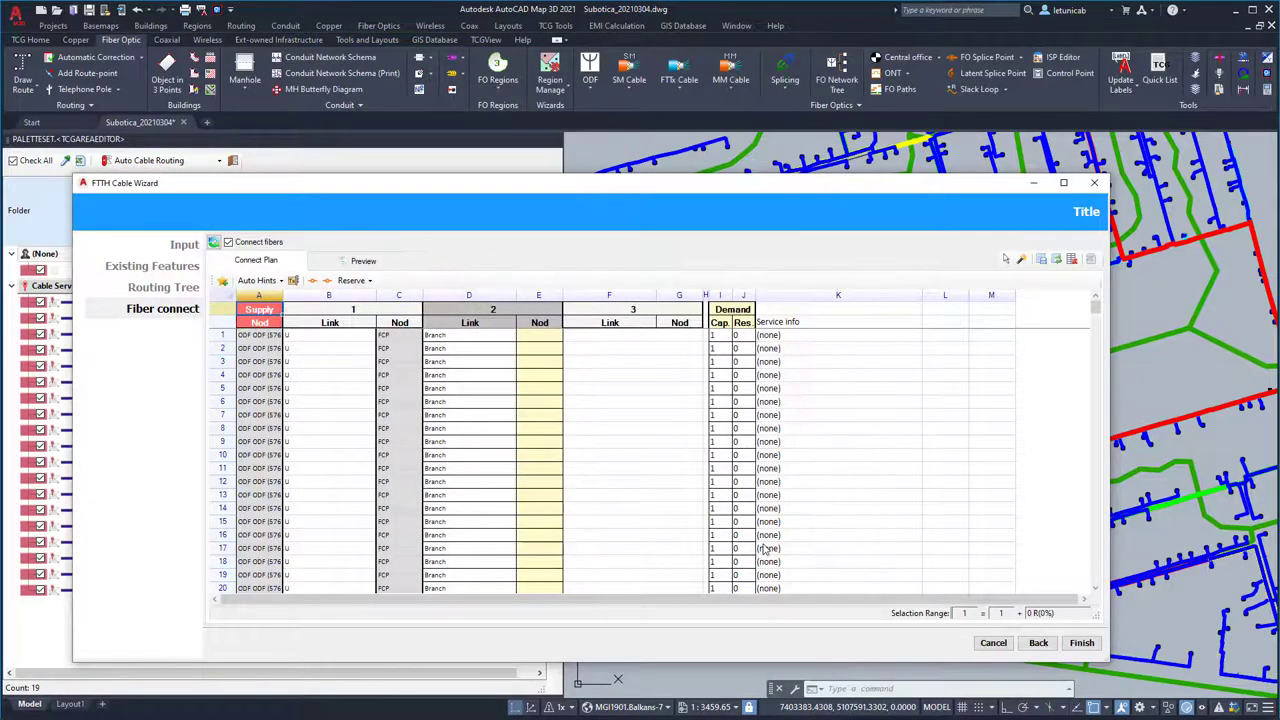
Step: Set the first demand's reserve to 1, preview the fiber connections, and finish the wizard
click(743, 337)
click(745, 337)
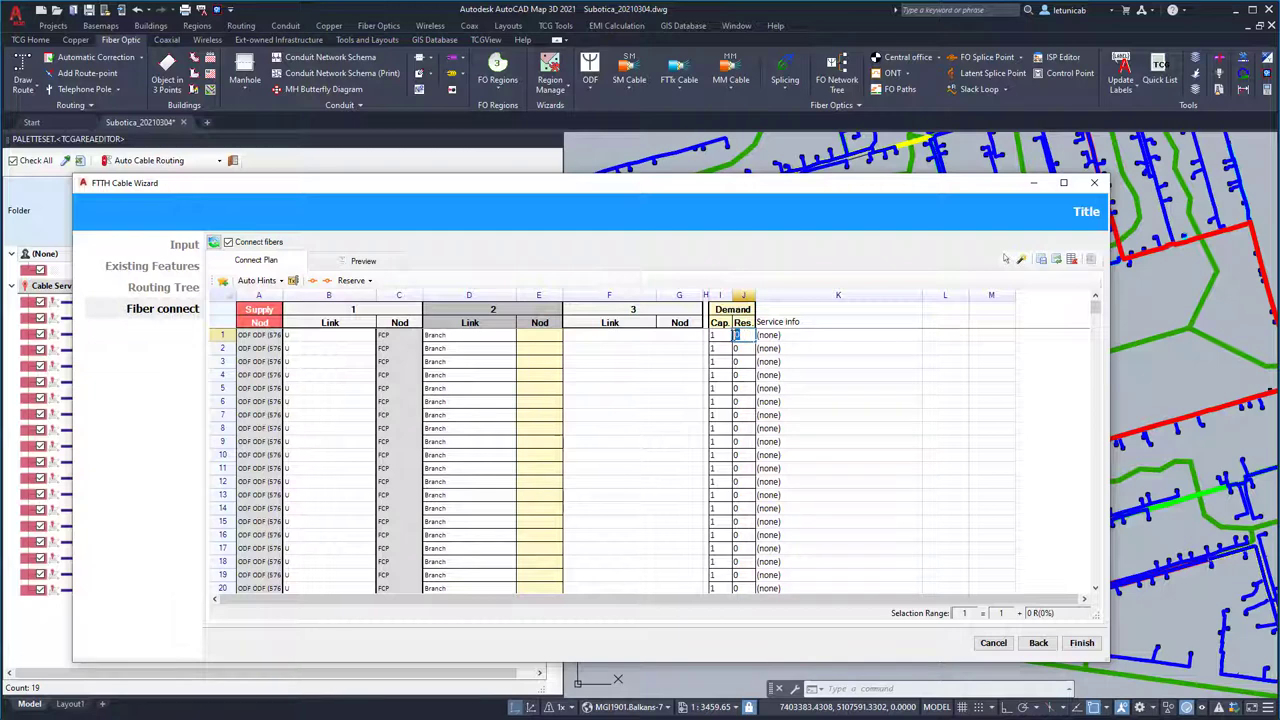
text(1)
click(790, 339)
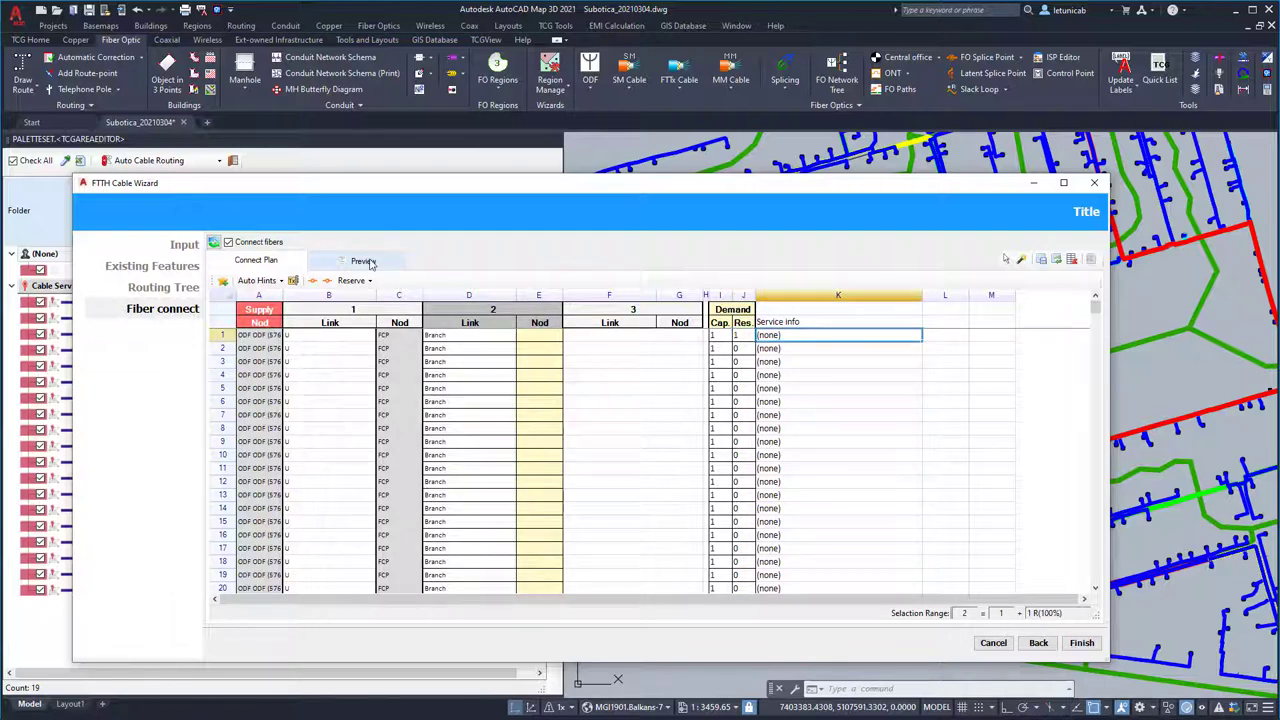
click(365, 261)
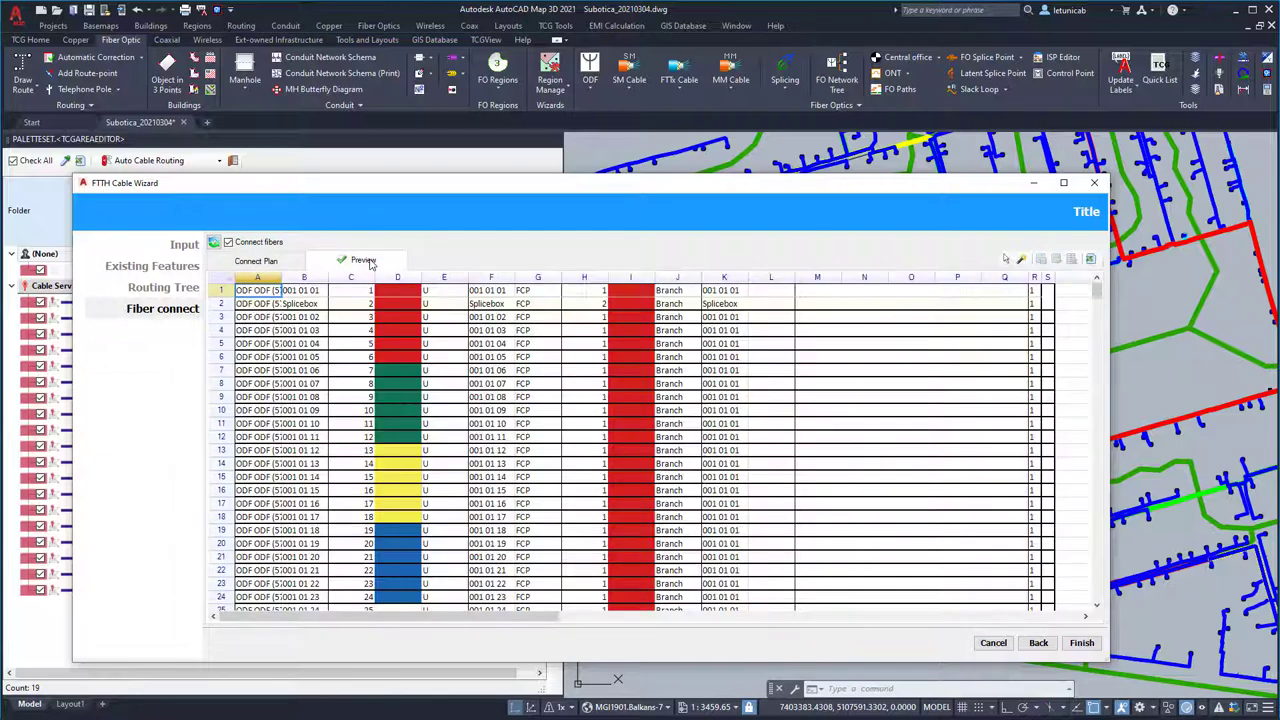
click(1080, 645)
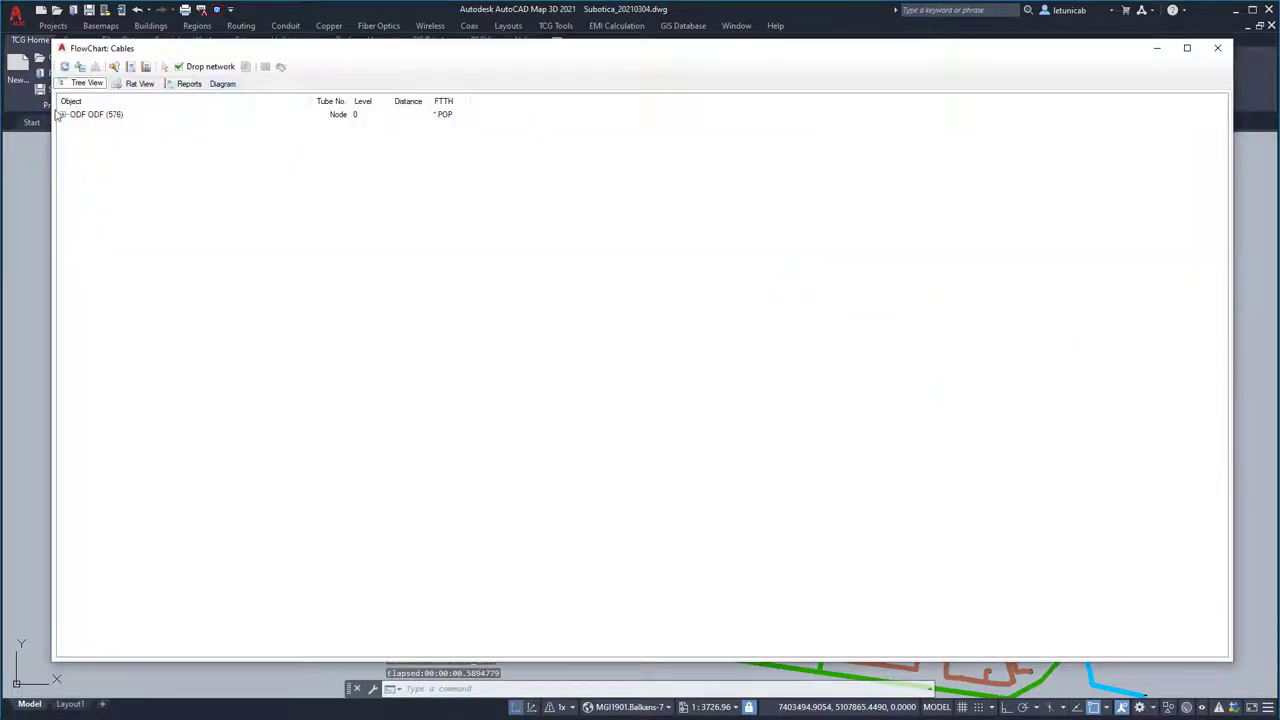
Step: Expand all children of ODF (576), hide the drop network, and render the full Excel flat view
click(80, 114)
right_click(83, 115)
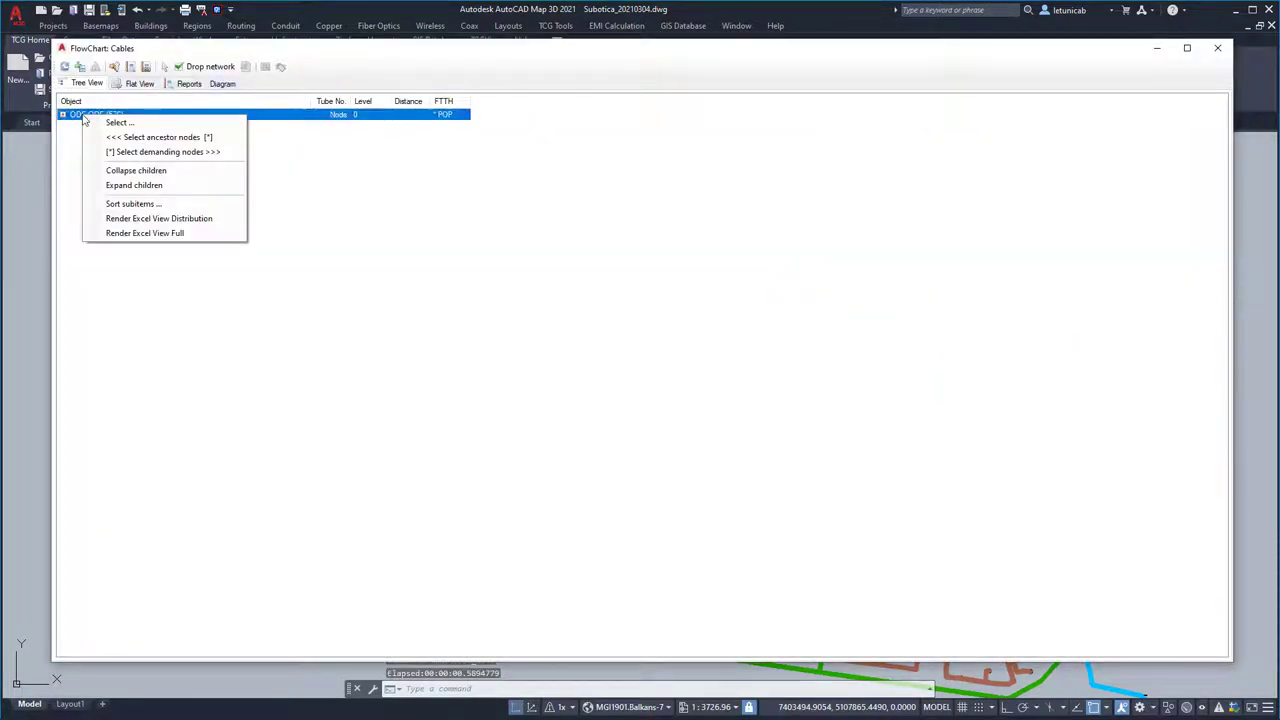
click(129, 186)
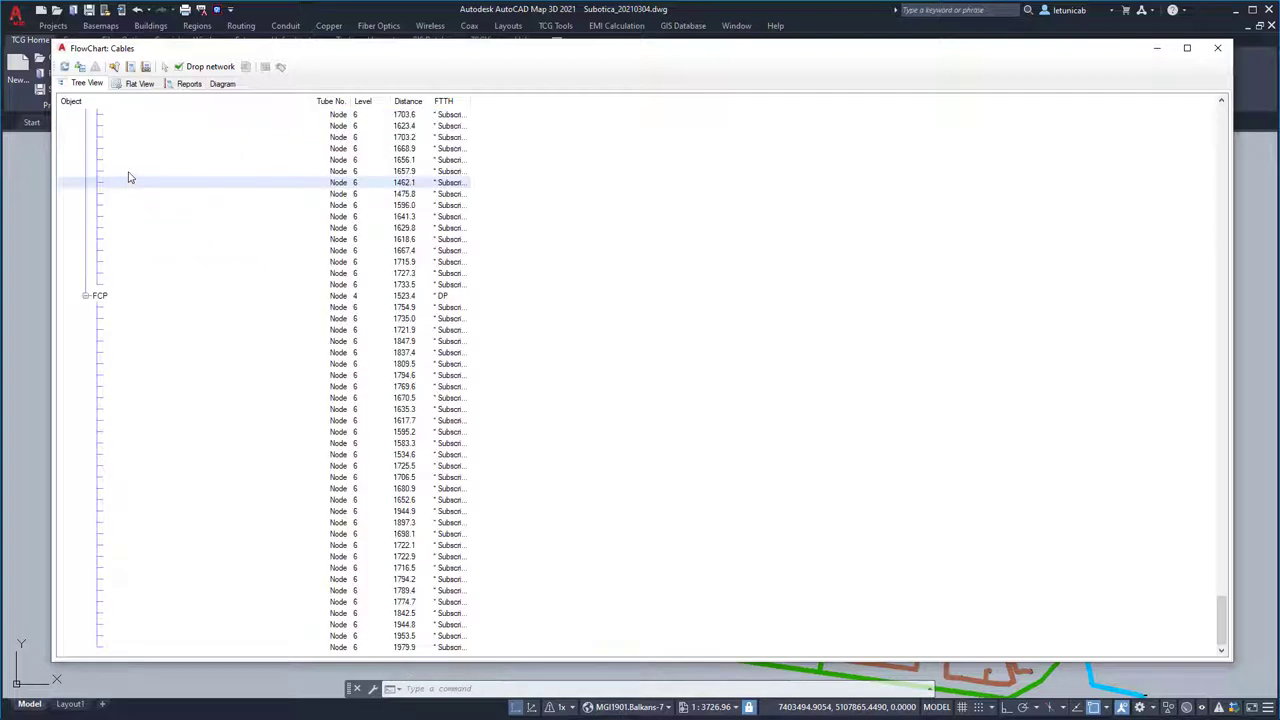
click(191, 67)
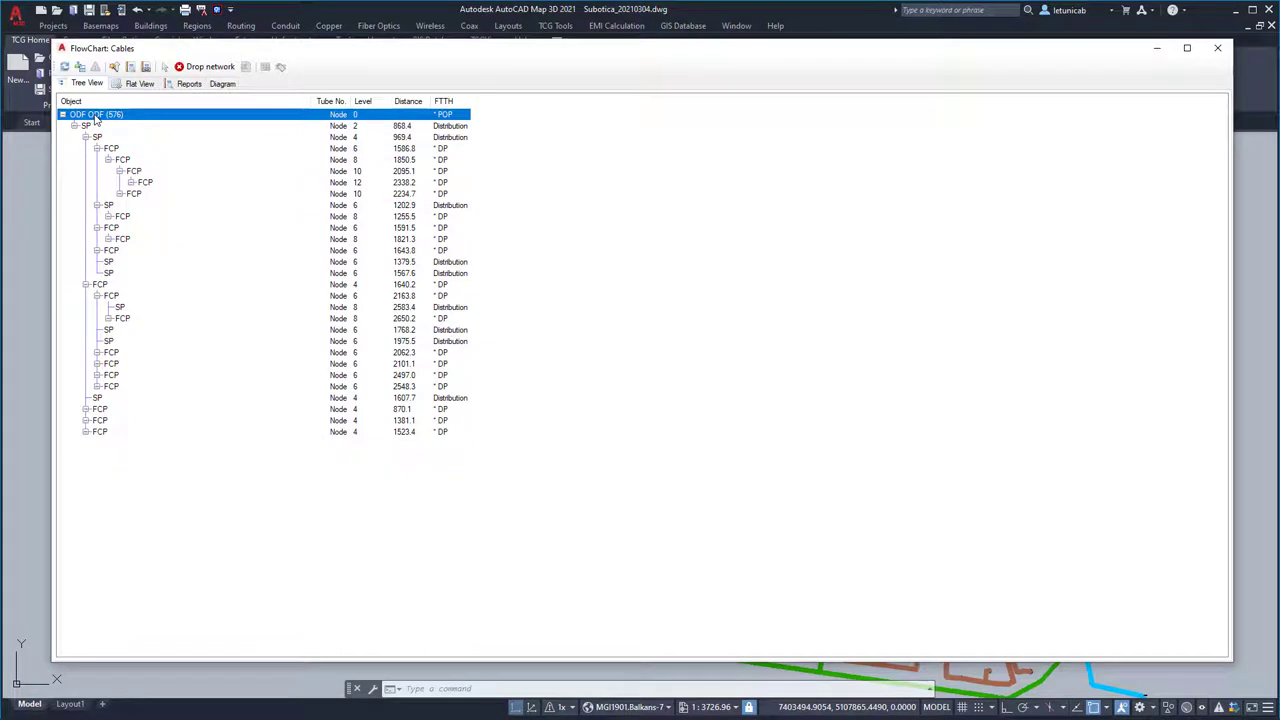
right_click(96, 116)
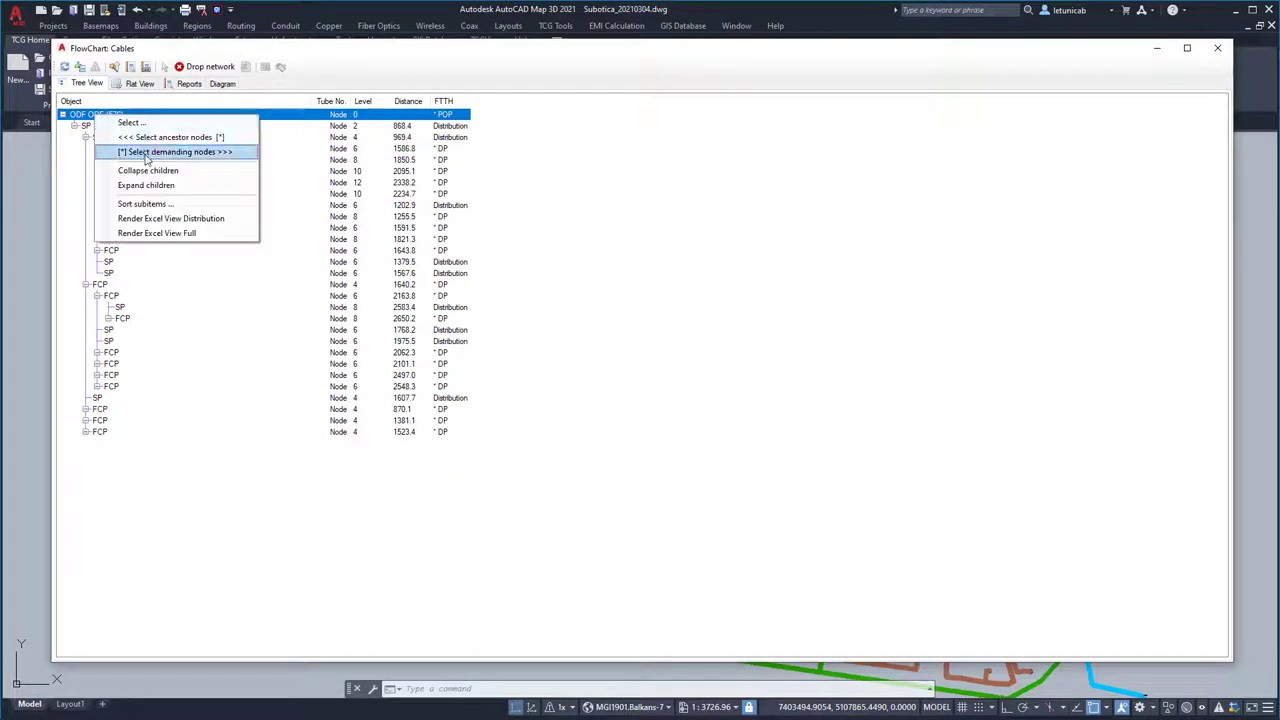
click(155, 233)
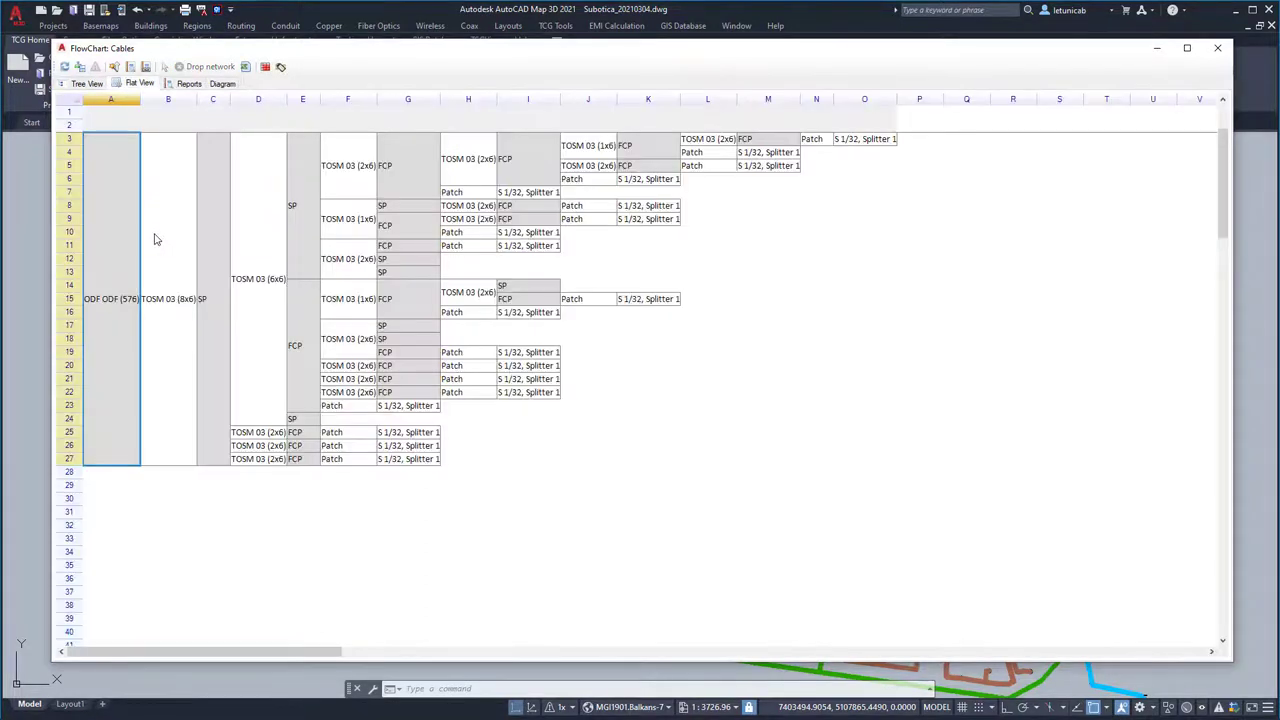
Step: Run the Telekom > Adrese report, then switch to the cable Diagram
click(189, 84)
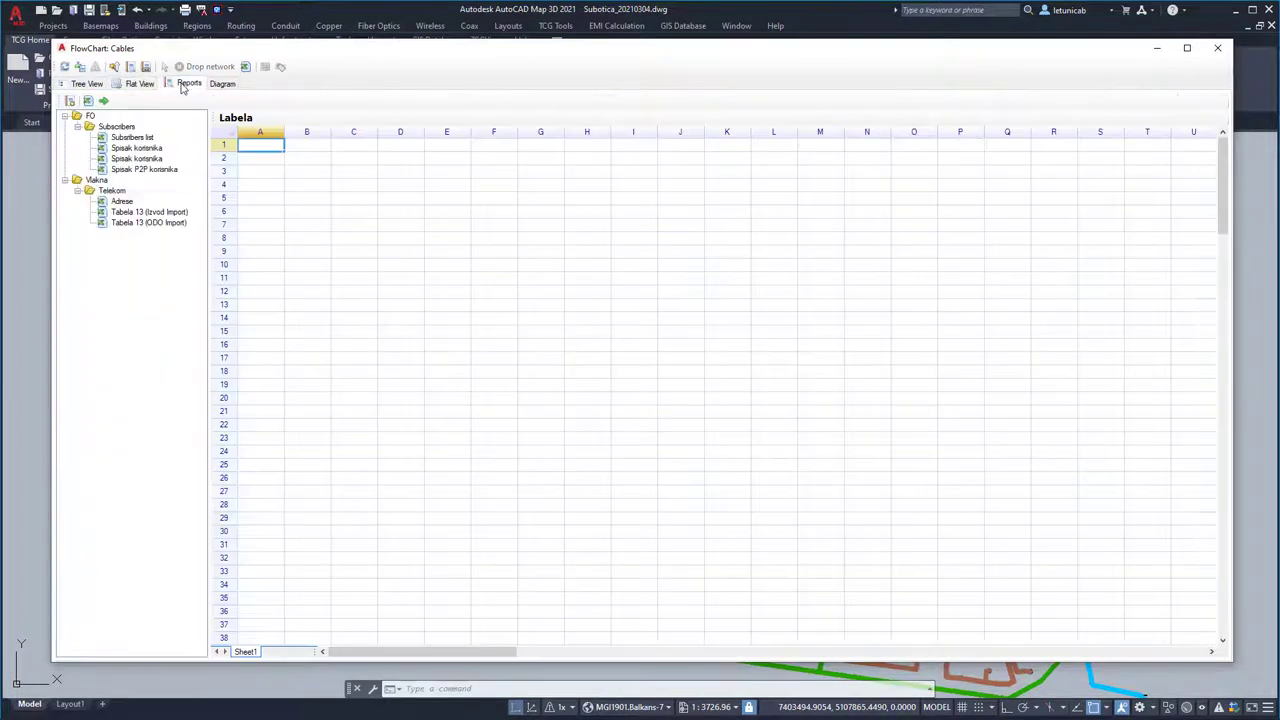
click(122, 201)
click(104, 101)
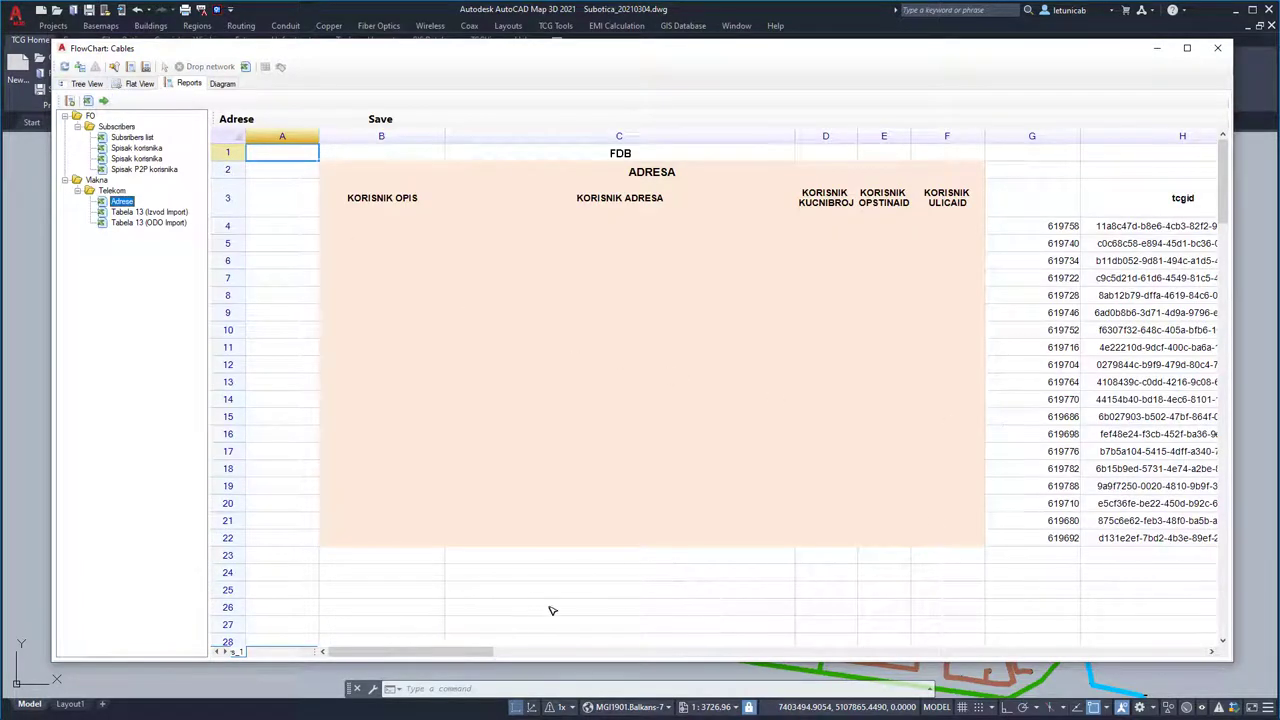
drag(460, 657, 523, 654)
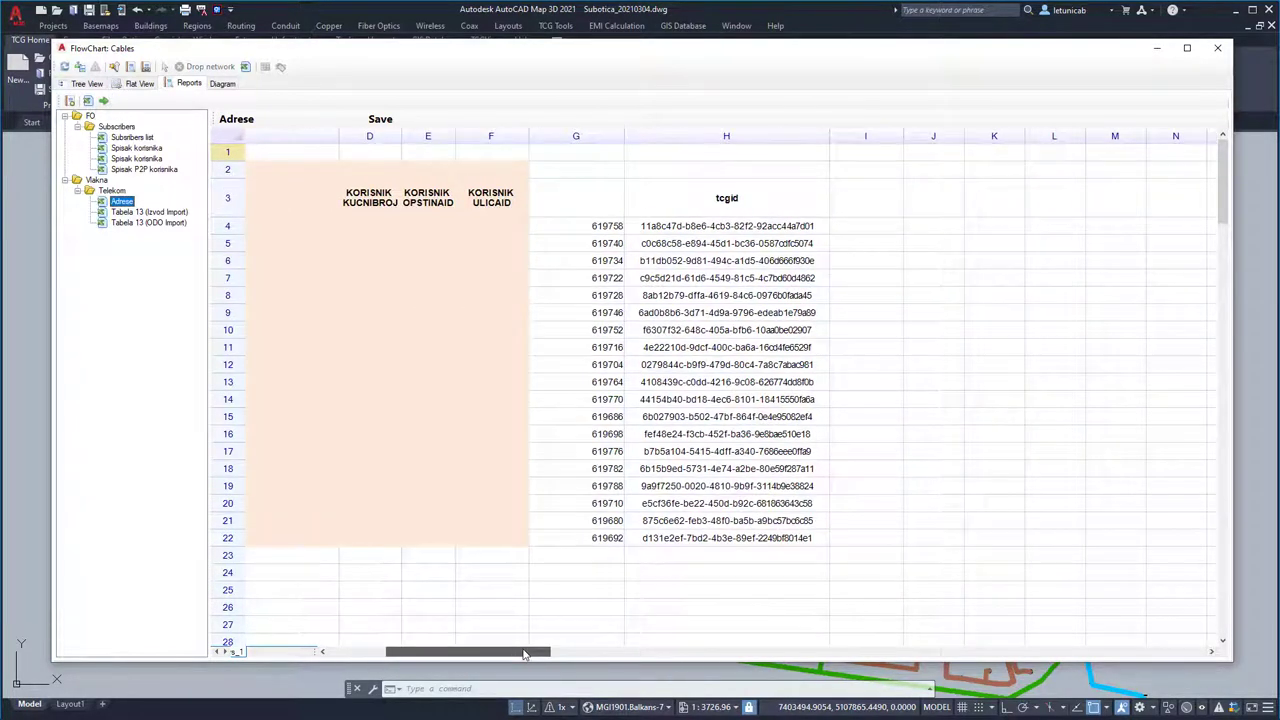
click(225, 85)
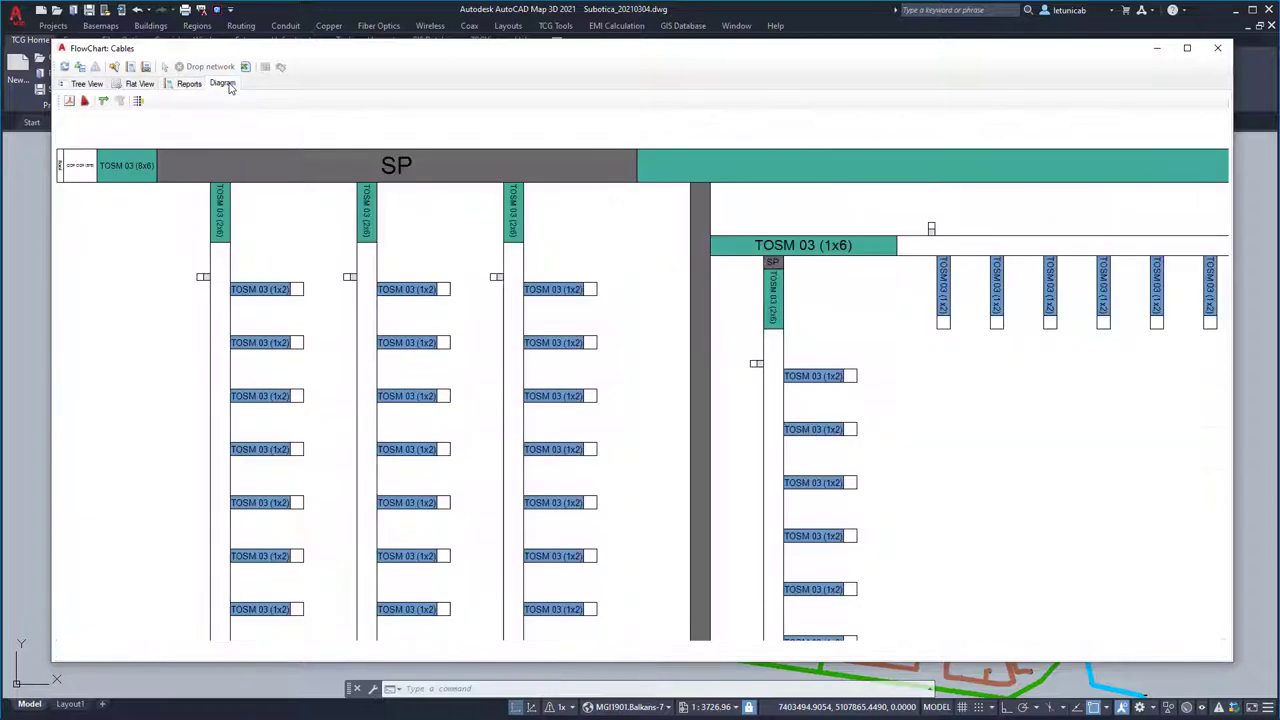
Step: Show individual fibers and highlight the path from splitter port 18 up through the splitter input
click(138, 101)
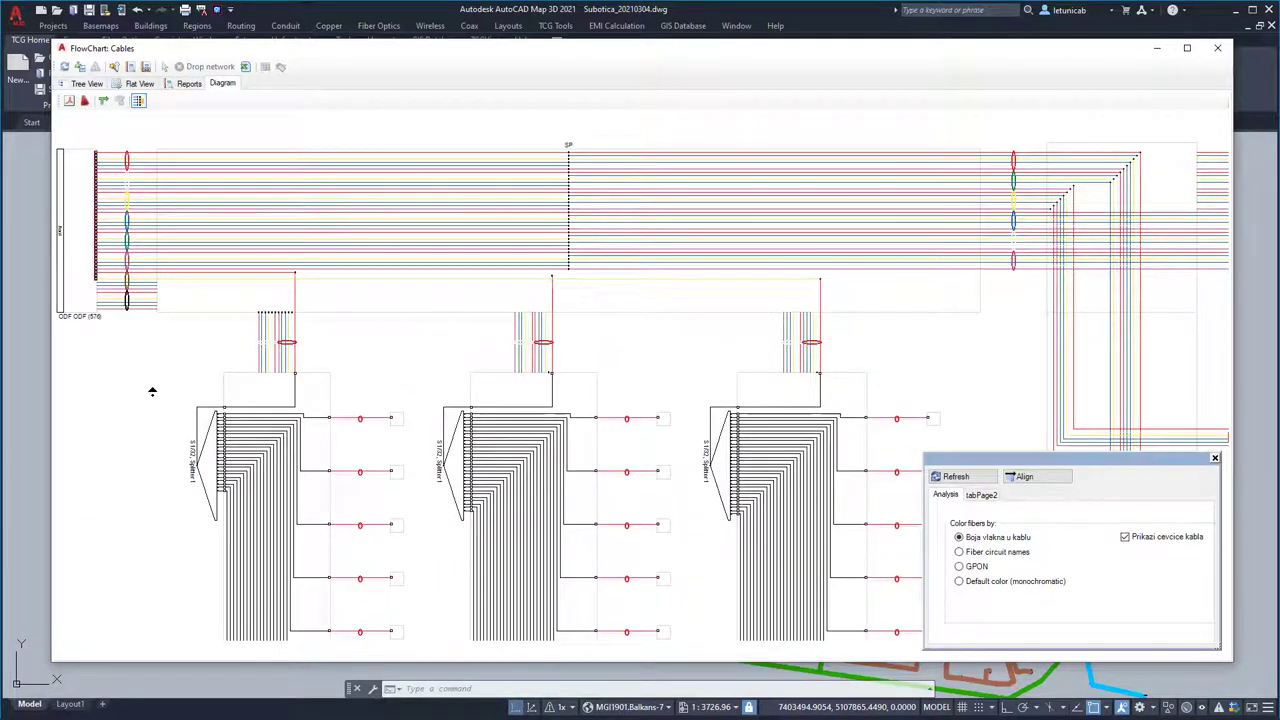
scroll(200, 363, up, 3)
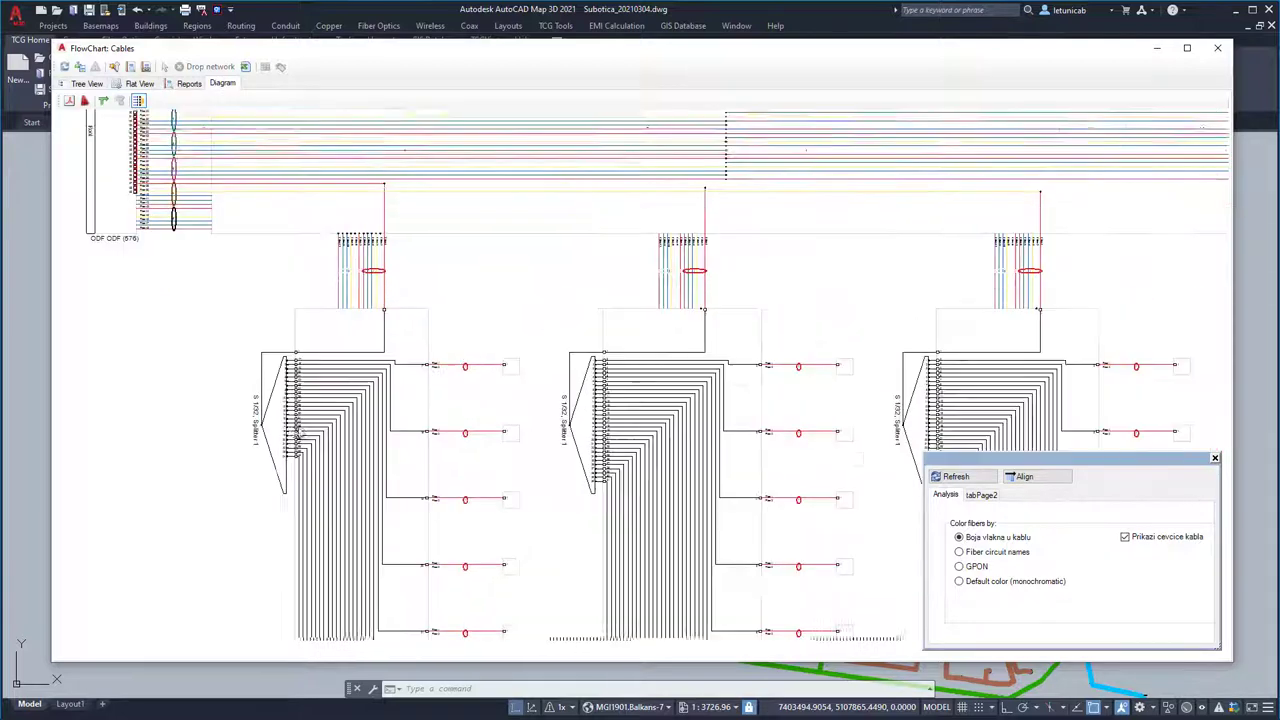
scroll(200, 380, up, 5)
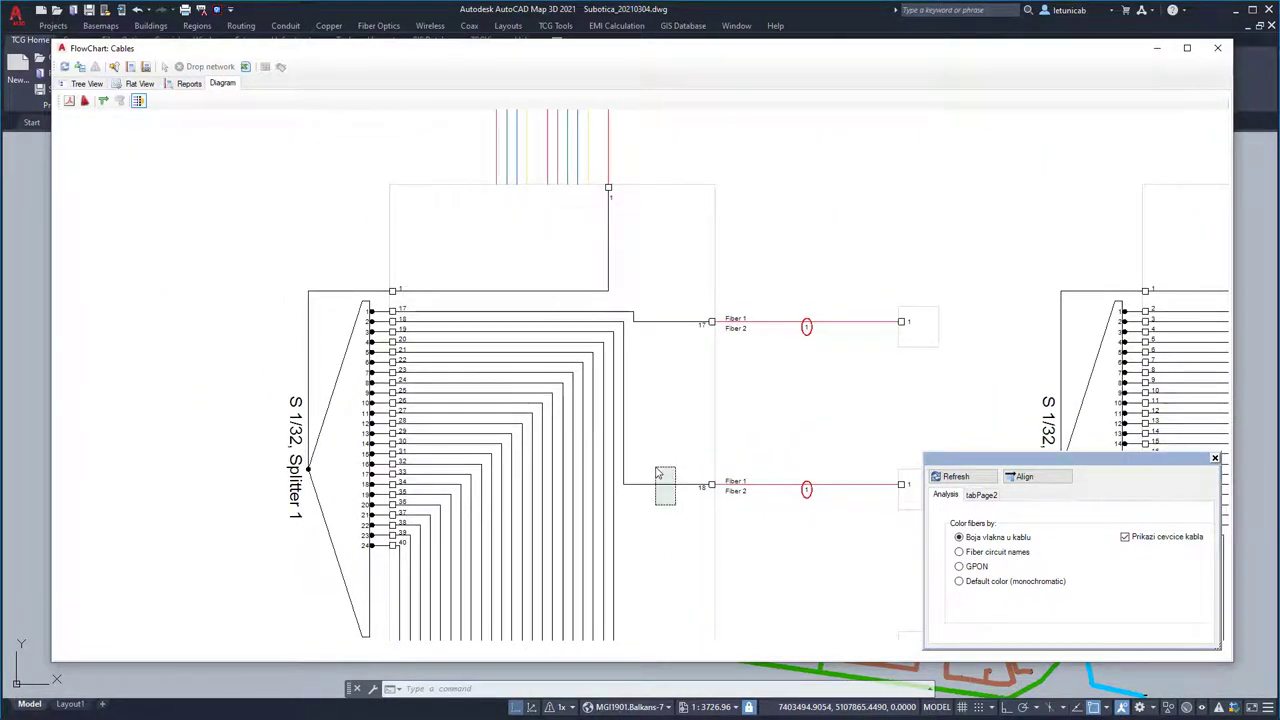
click(657, 474)
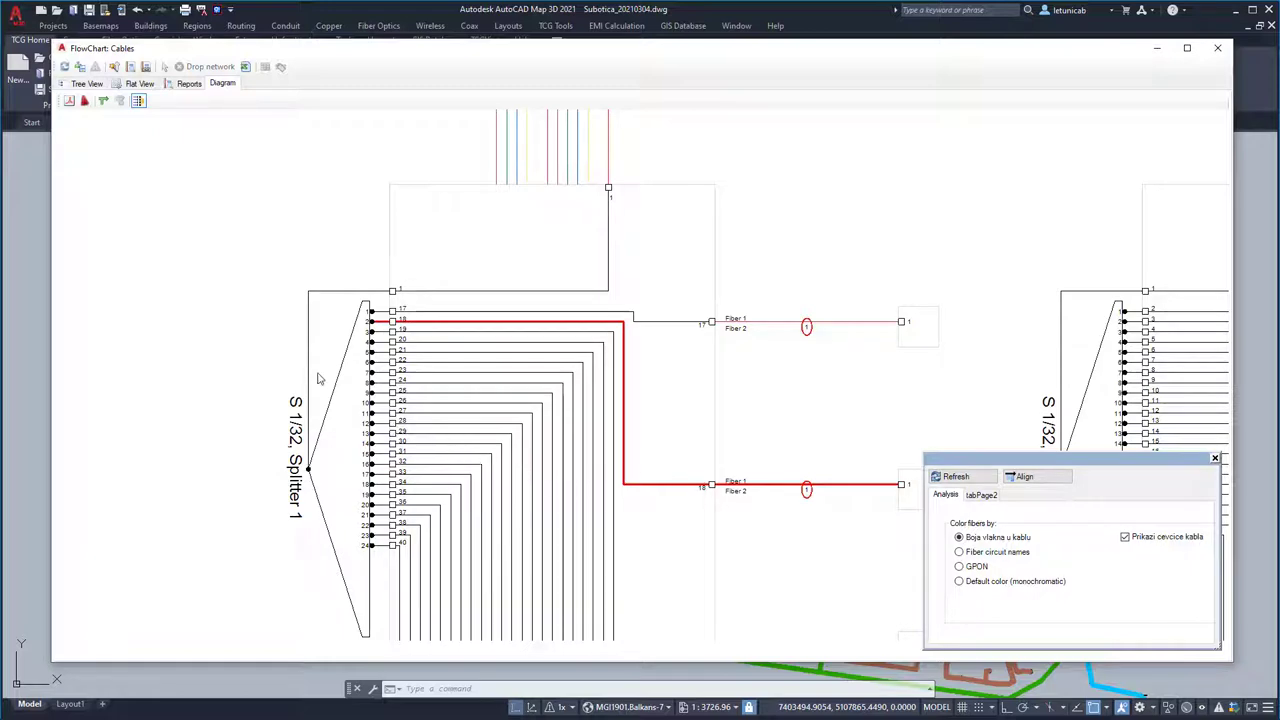
click(308, 360)
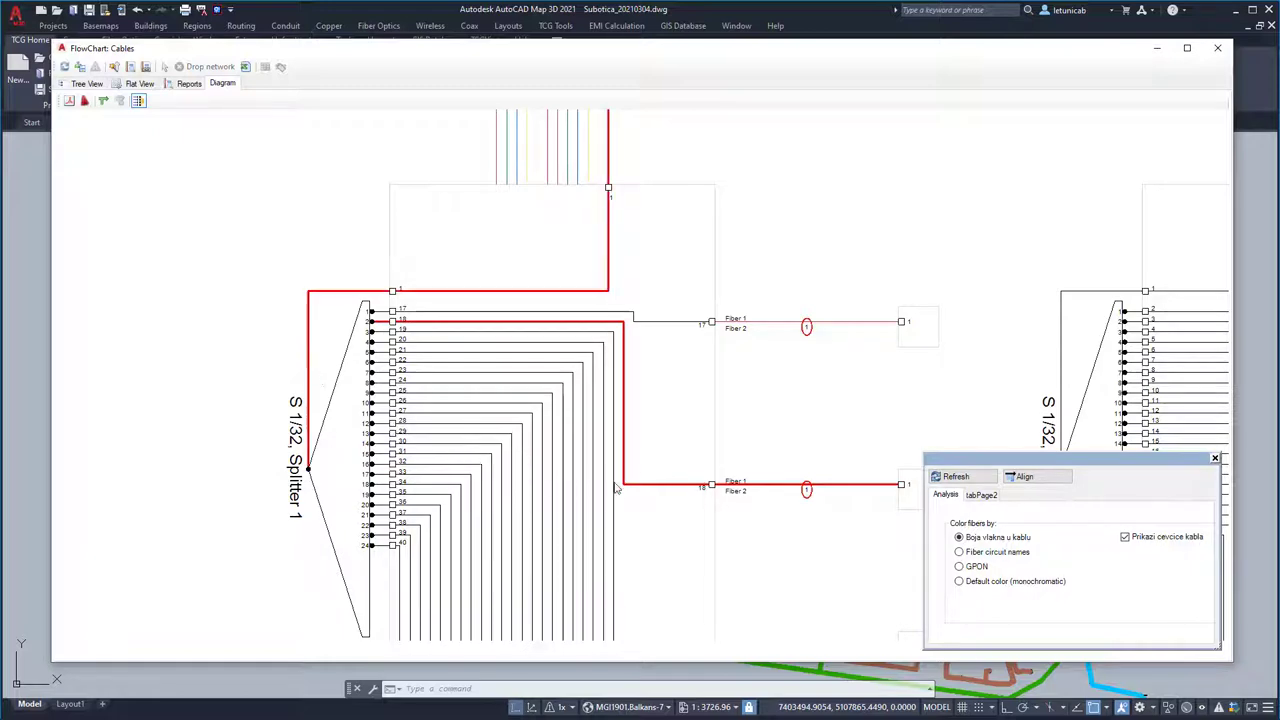
Step: Colour the fibers by circuit names, then by GPON, and close the FlowChart window
scroll(617, 487, down, 2)
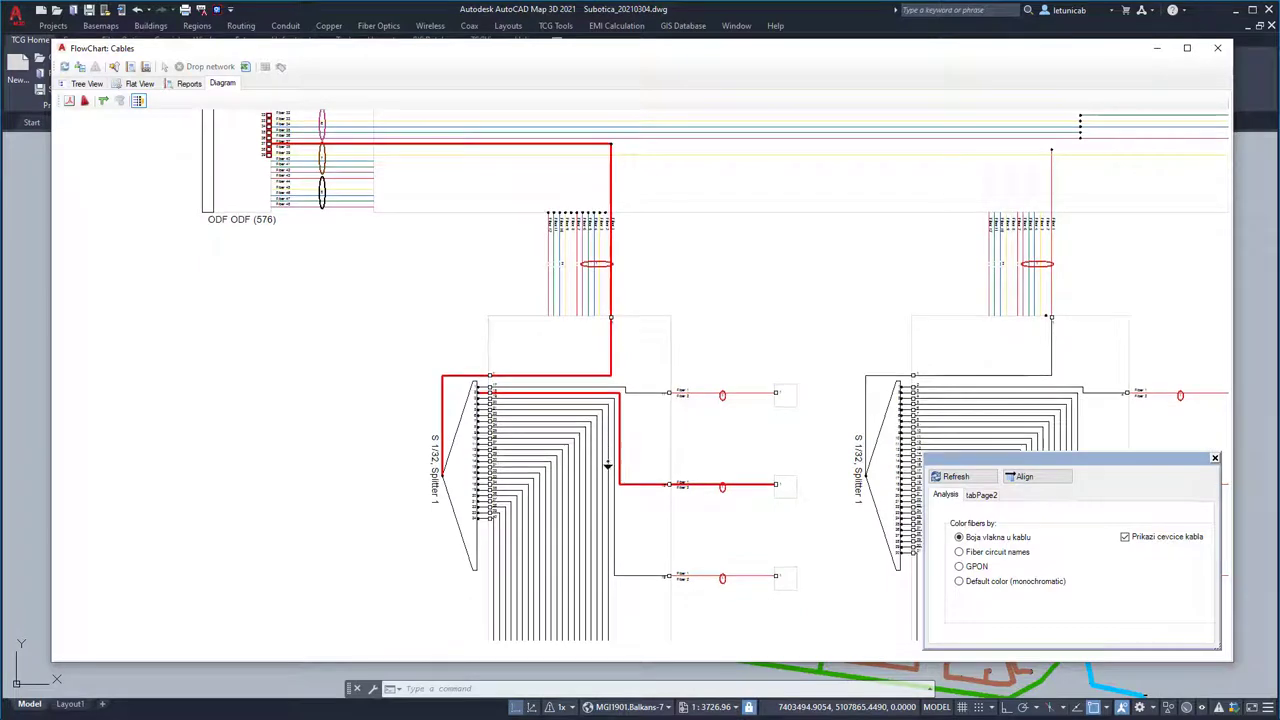
scroll(395, 230, up, 1)
scroll(395, 230, up, 4)
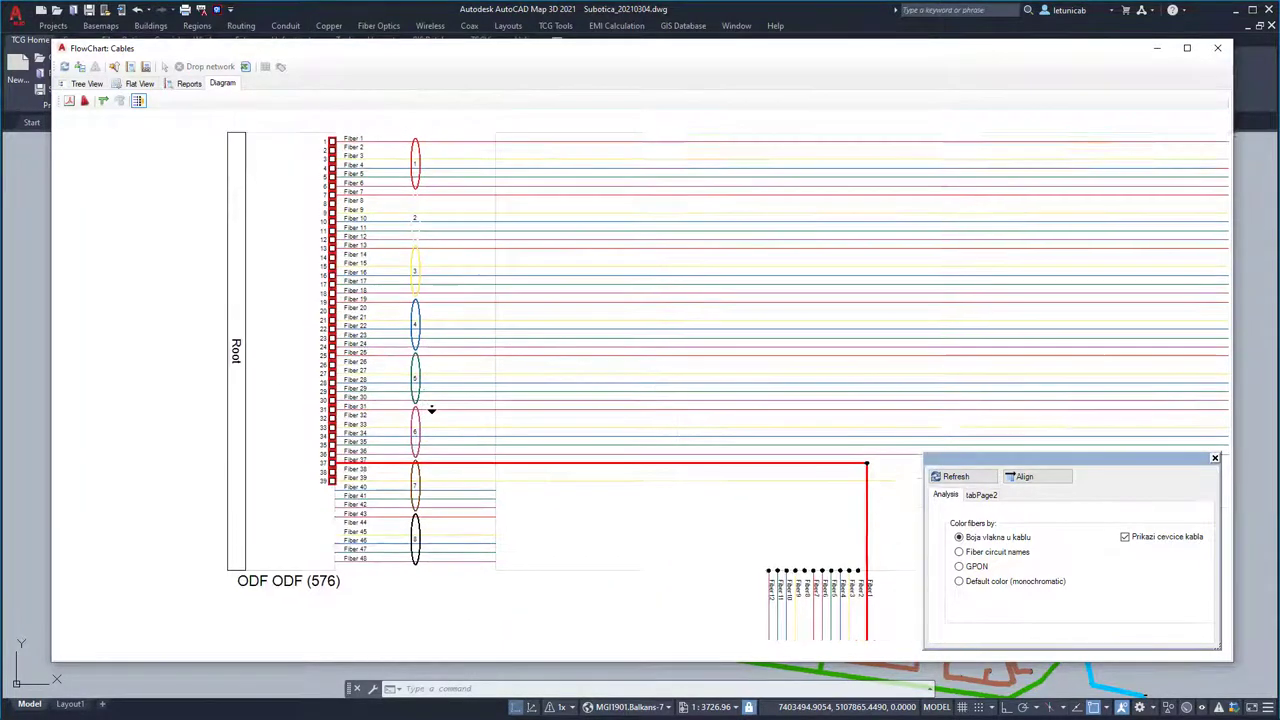
drag(520, 628, 490, 620)
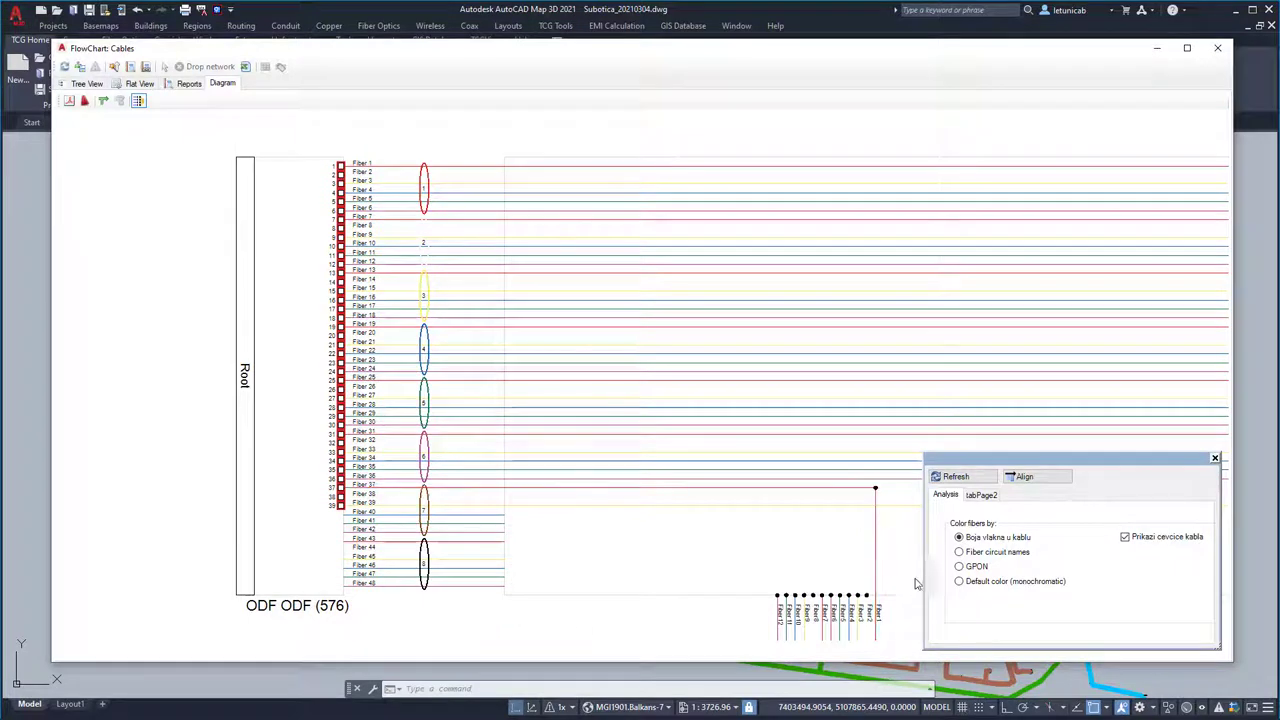
click(959, 551)
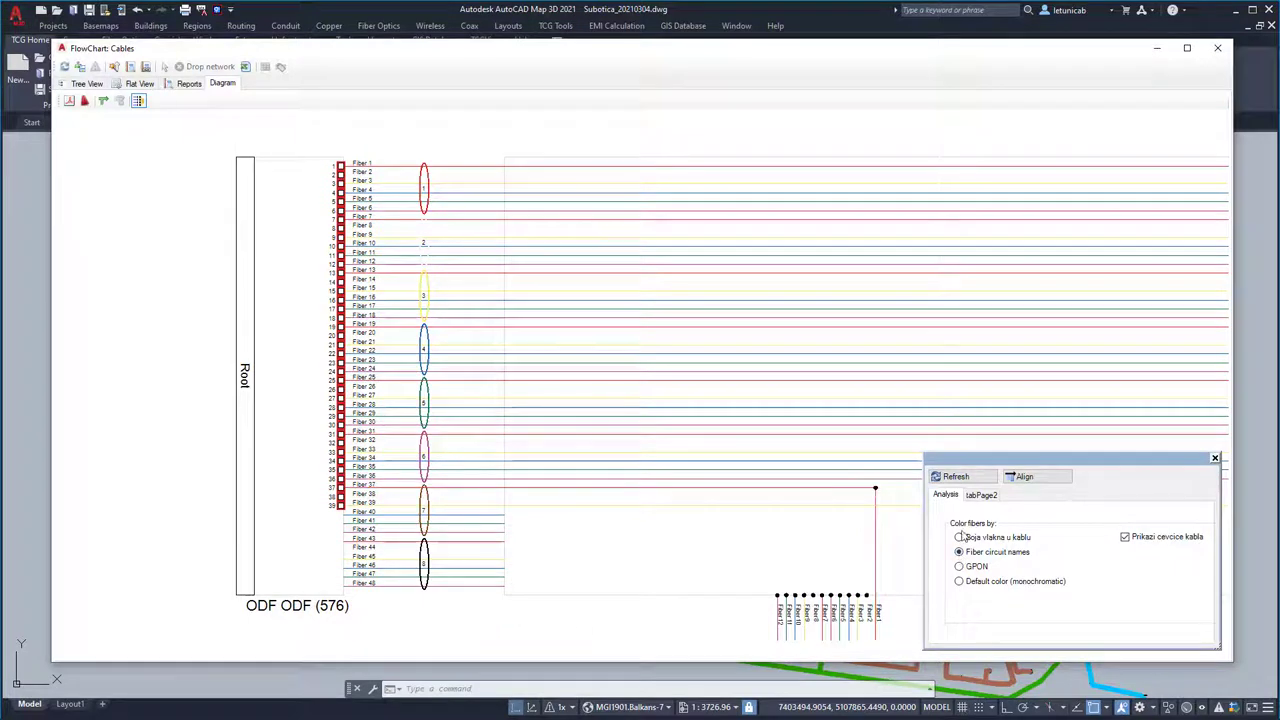
click(956, 477)
scroll(380, 335, up, 1)
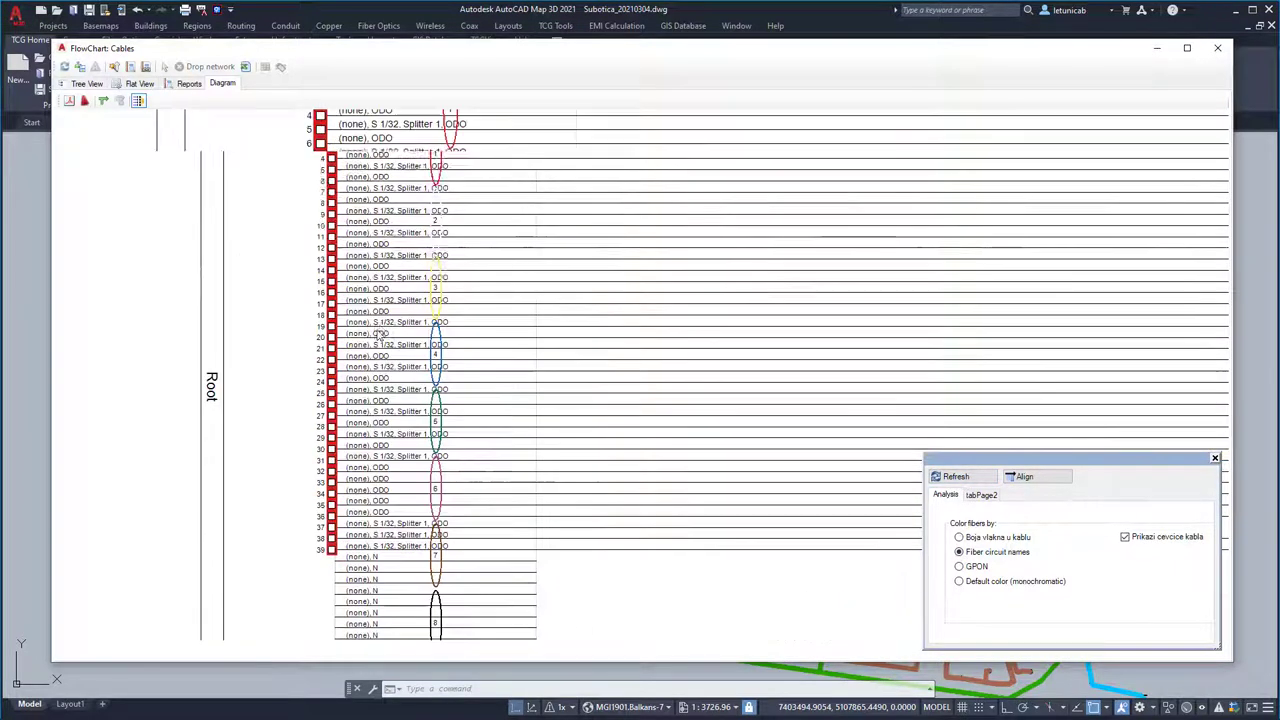
scroll(380, 335, up, 2)
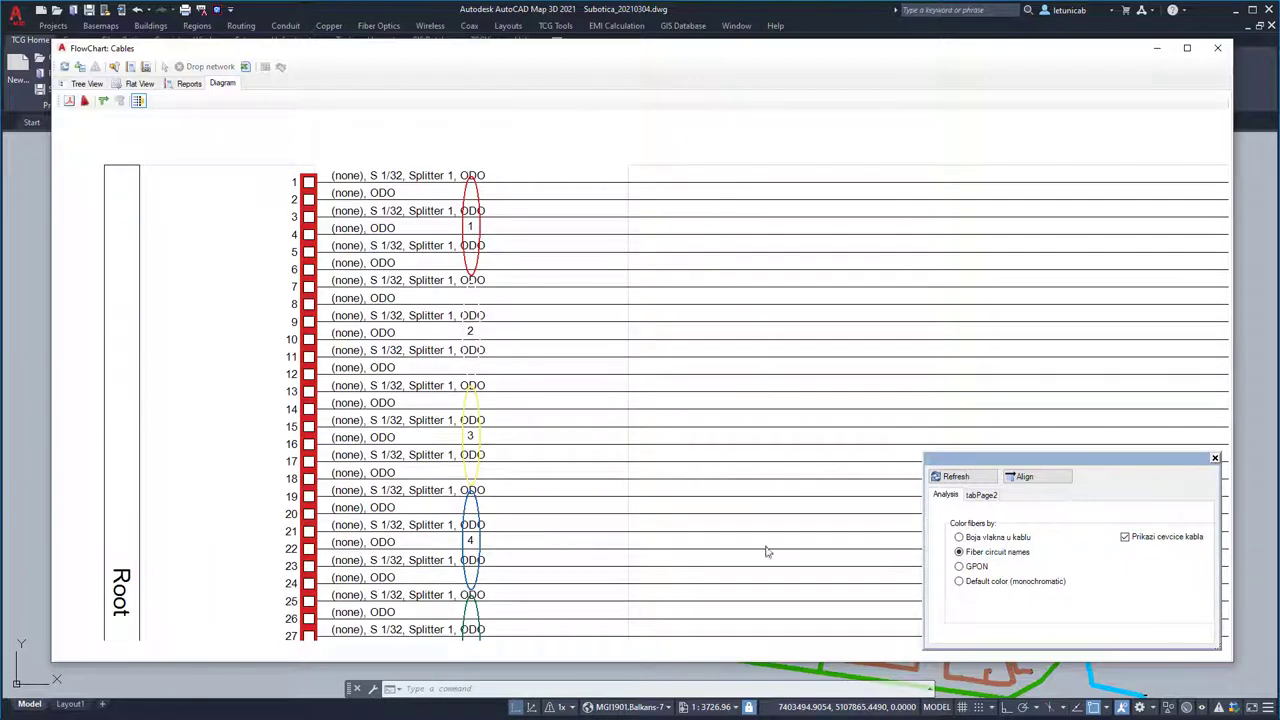
click(961, 567)
click(956, 477)
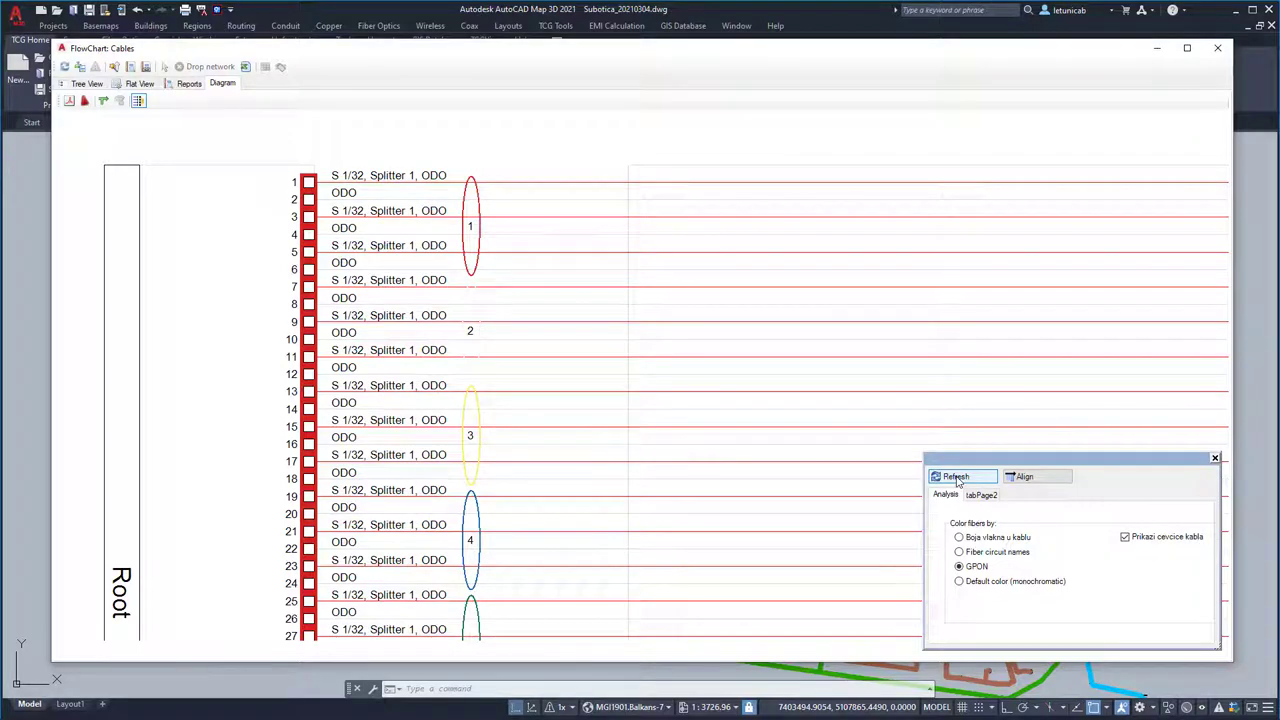
click(1218, 50)
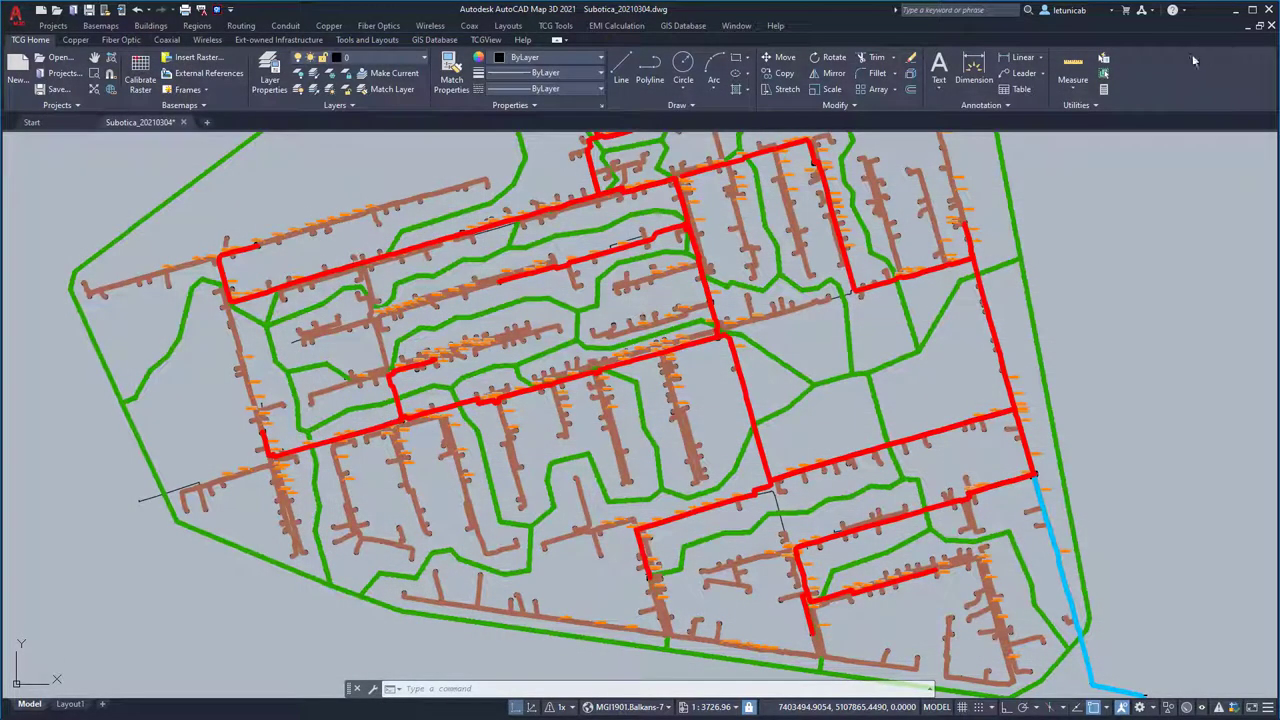